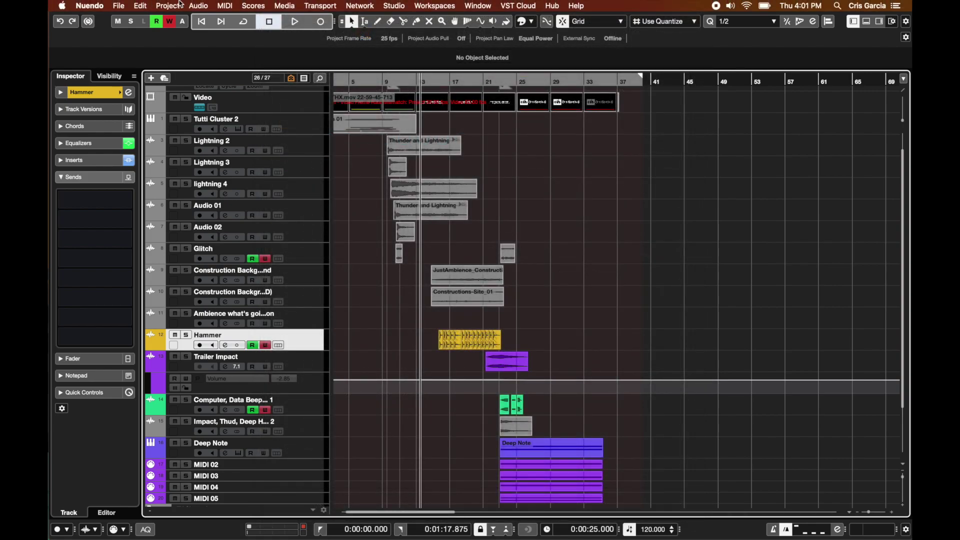
# Step: Check the sample rate options of the record file format in Project Setup, then cancel the dialog
pyautogui.click(168, 6)
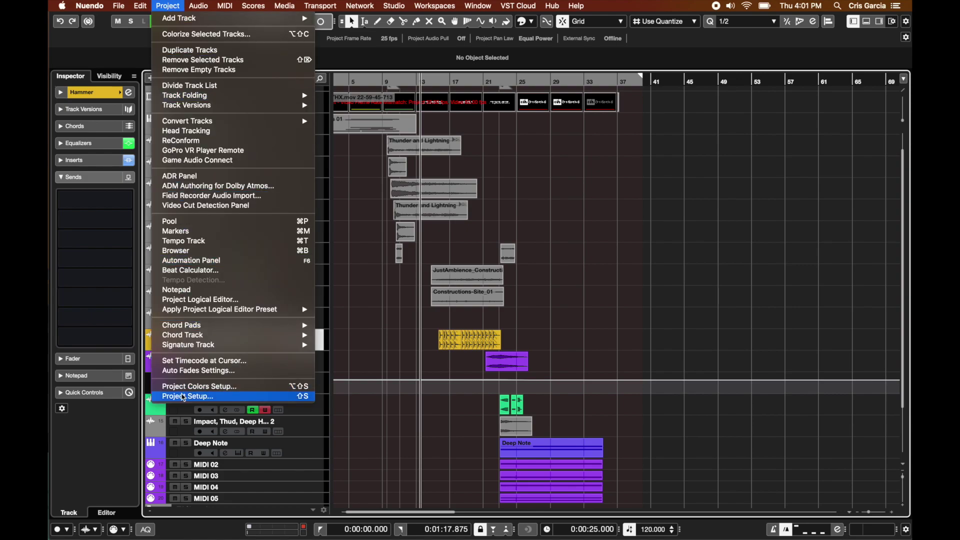
pyautogui.click(183, 396)
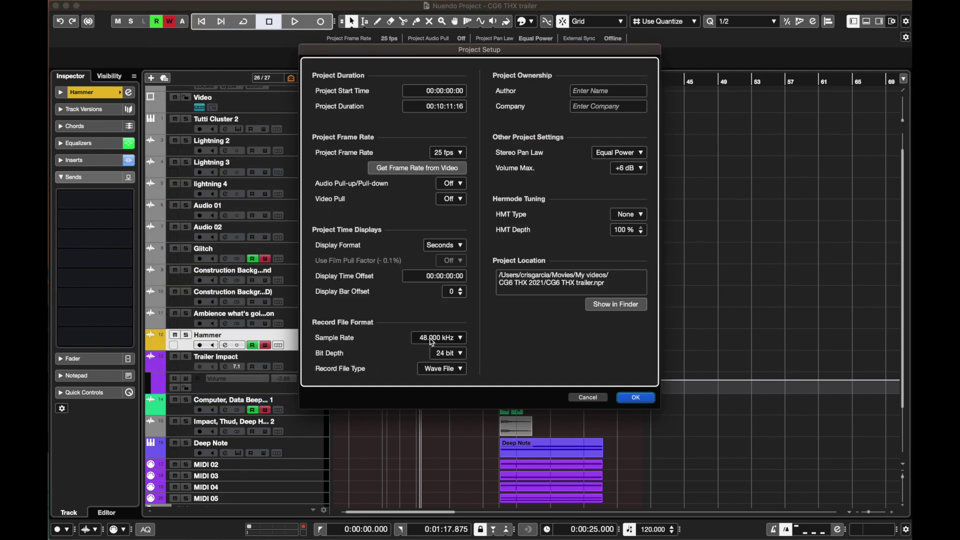
pyautogui.click(431, 341)
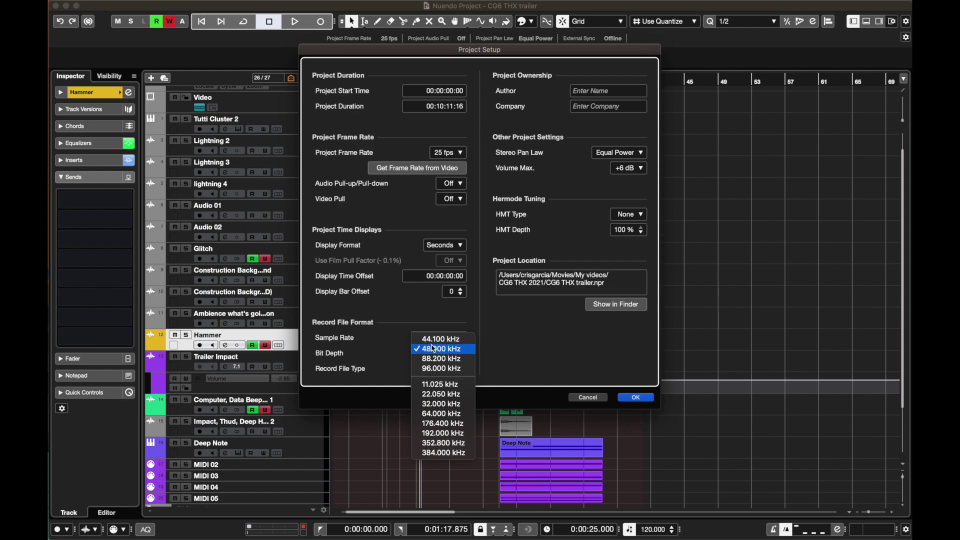
pyautogui.click(372, 352)
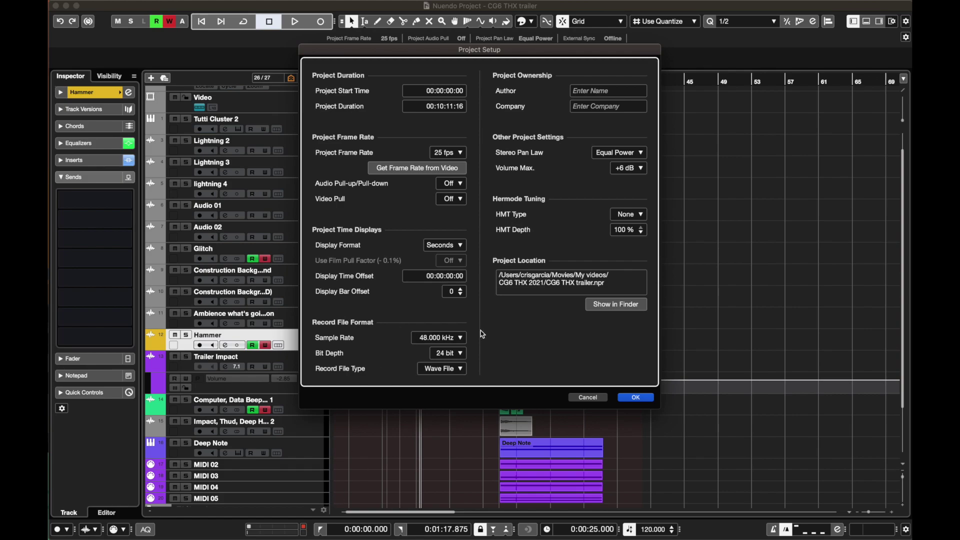
pyautogui.click(578, 400)
# Step: Review the buffer size options for the Screen record Audio with voice device in Studio Setup, picking 512 samples, then cancel the setup
pyautogui.click(394, 5)
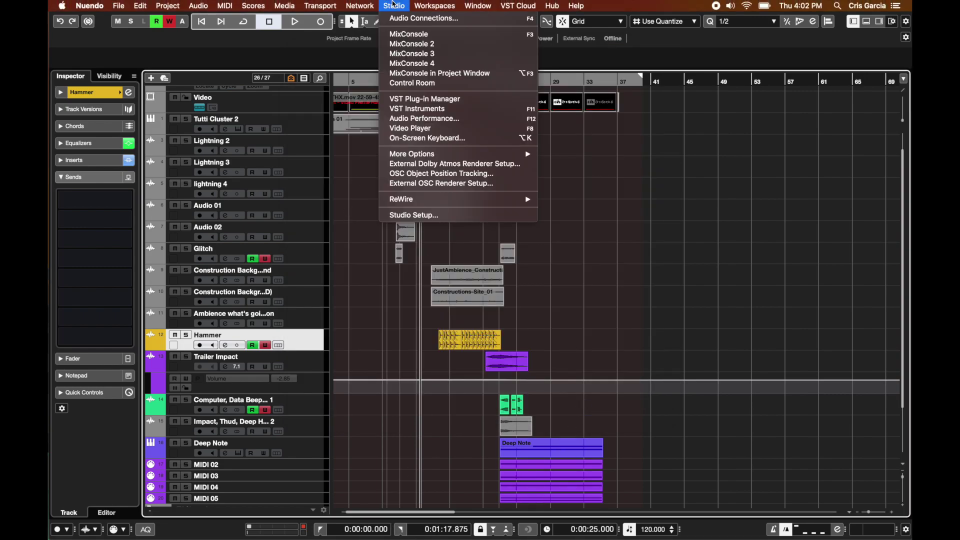
pyautogui.click(421, 214)
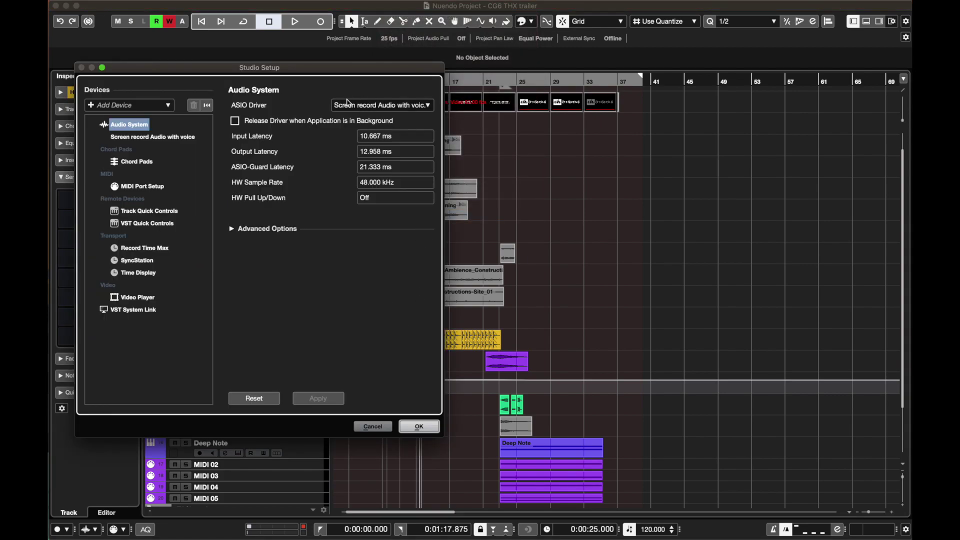
pyautogui.click(134, 138)
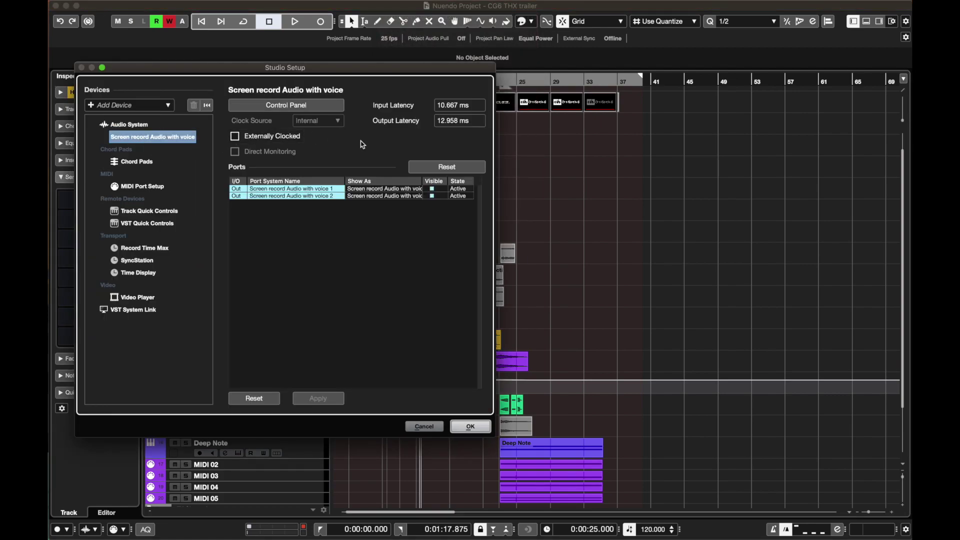
pyautogui.click(260, 107)
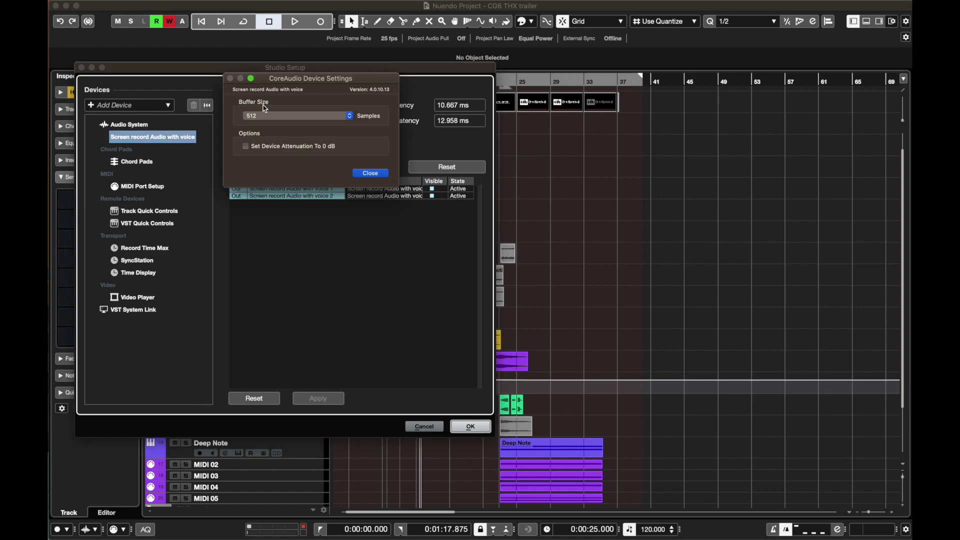
pyautogui.click(269, 120)
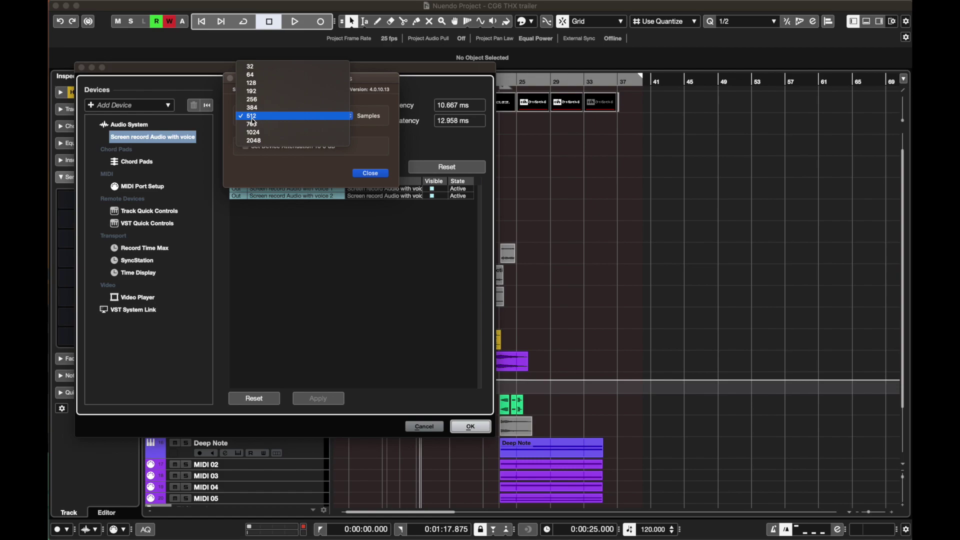
pyautogui.click(252, 119)
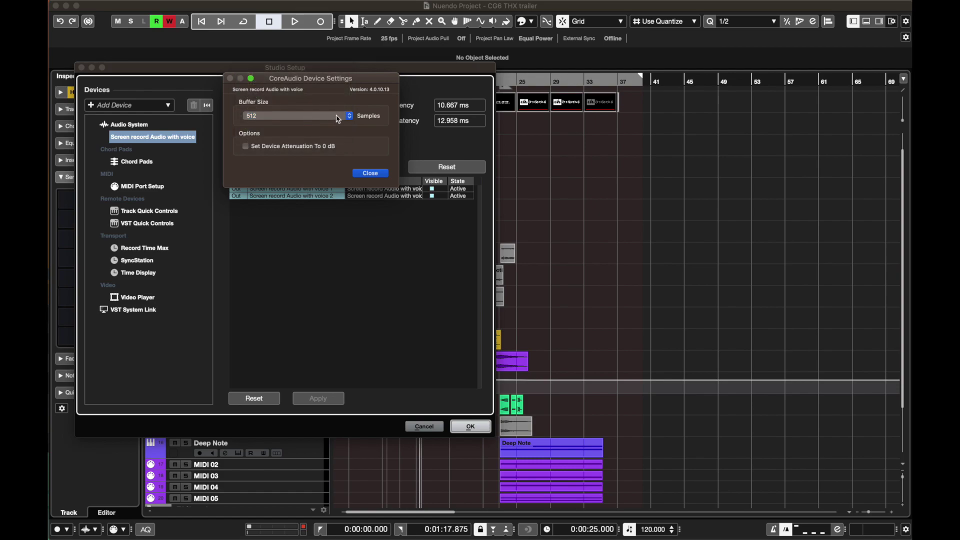
pyautogui.click(300, 118)
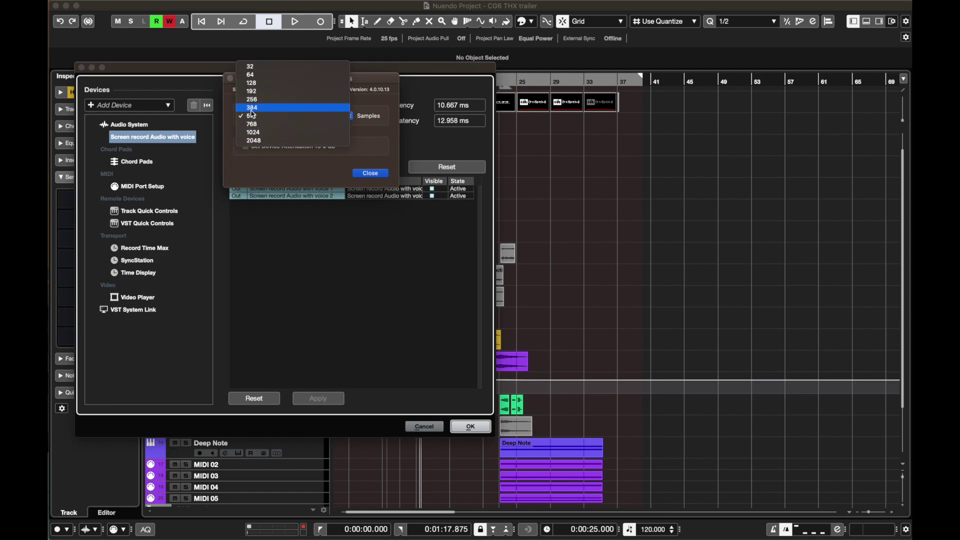
pyautogui.click(379, 136)
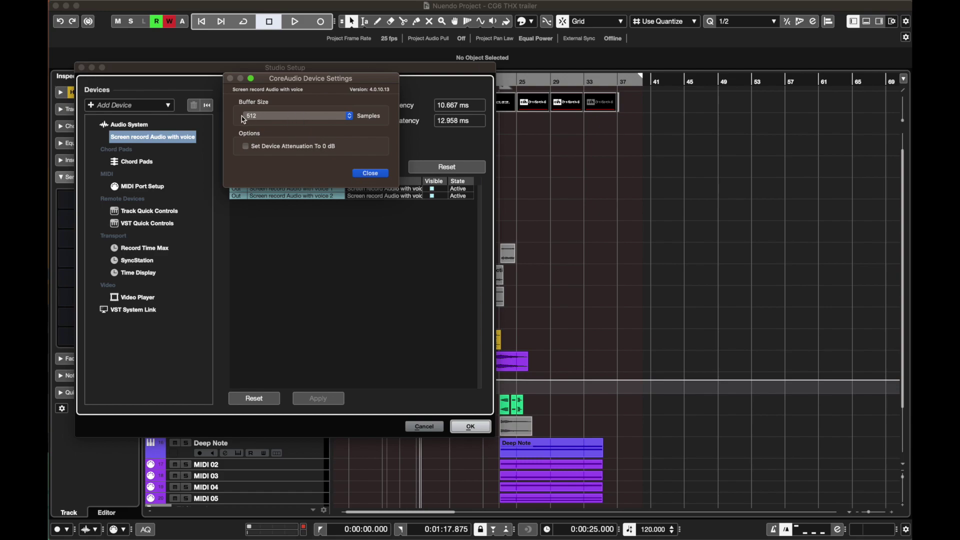
pyautogui.click(371, 174)
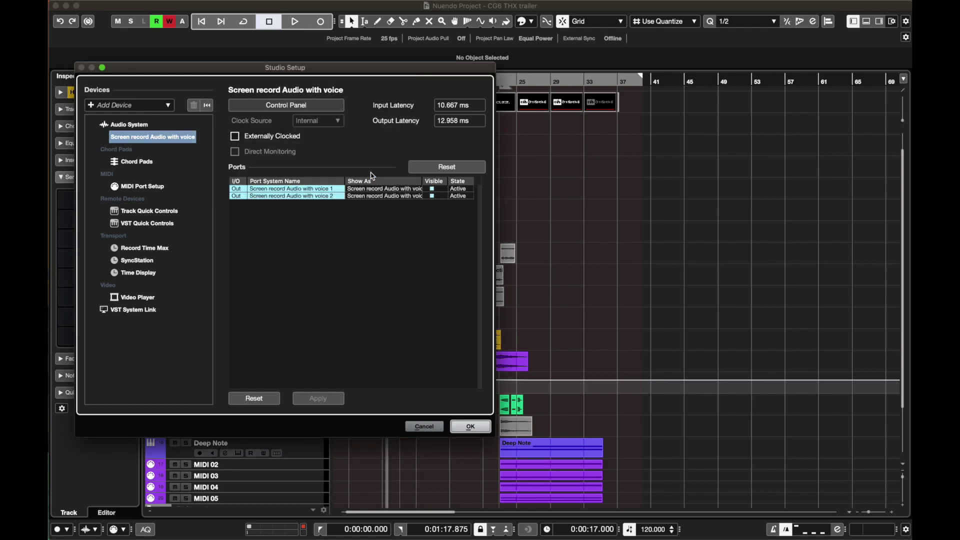
pyautogui.click(429, 426)
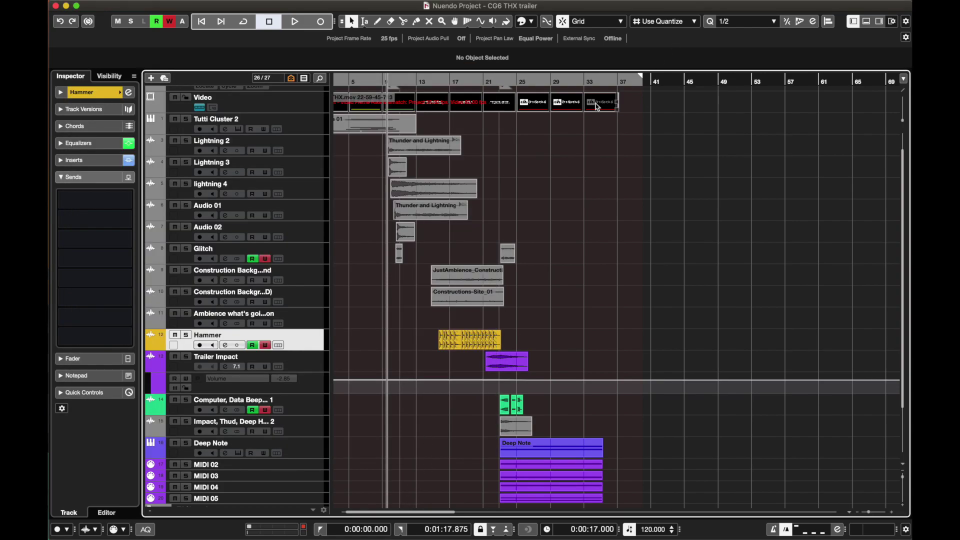
# Step: Examine the Stereo Out and 7.1.4 Out output buses and their channel port assignments in Audio Connections
pyautogui.click(395, 5)
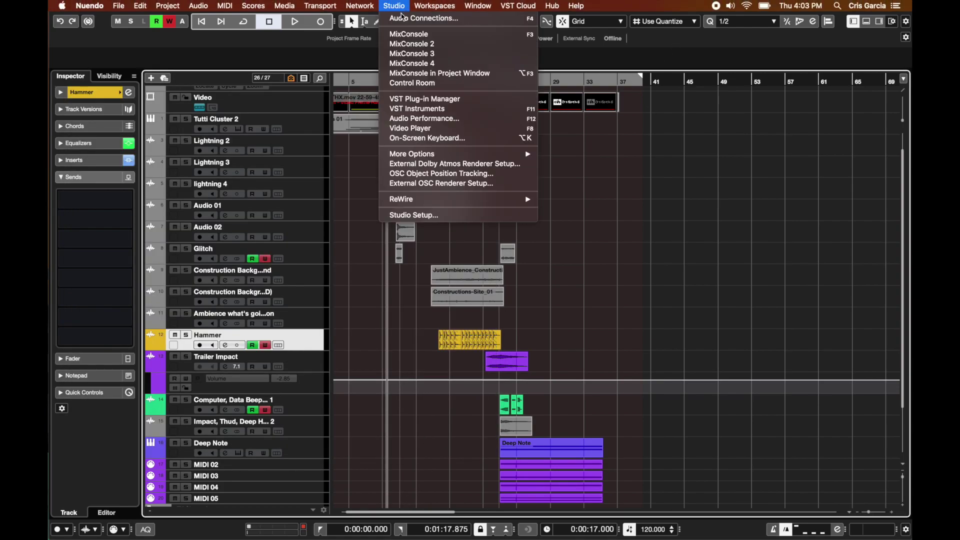
pyautogui.click(403, 17)
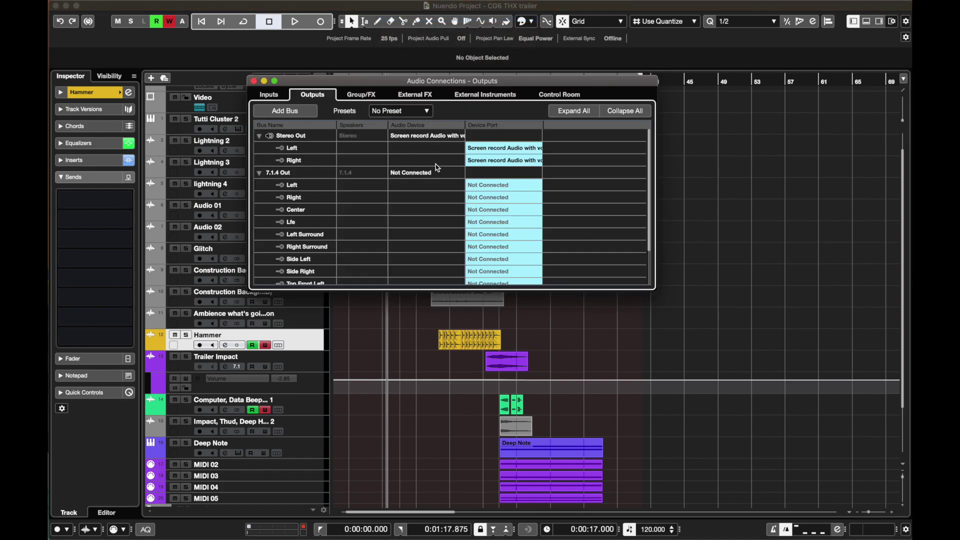
pyautogui.scroll(-3, 411, 195)
pyautogui.scroll(3, 410, 201)
pyautogui.scroll(-1, 280, 175)
pyautogui.doubleClick(279, 169)
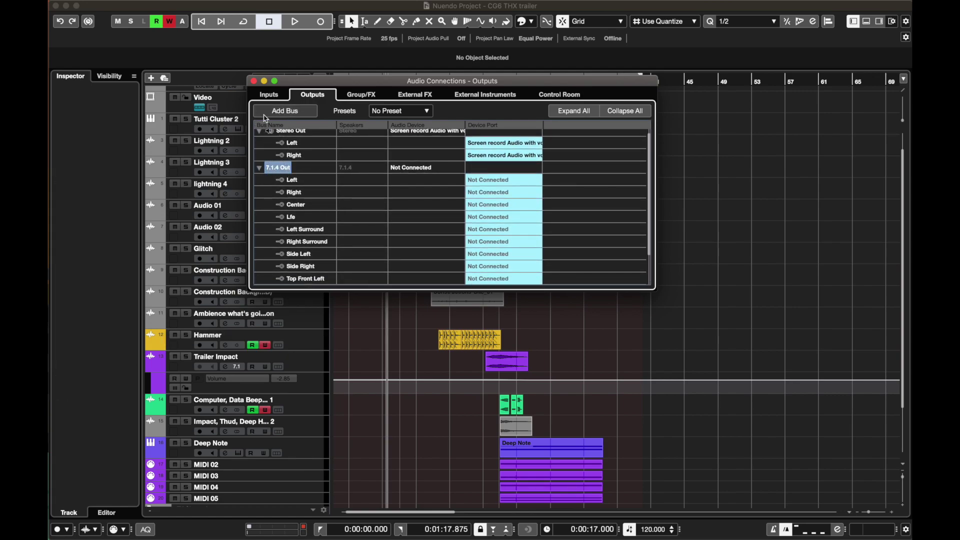
pyautogui.scroll(-3, 284, 235)
pyautogui.scroll(2, 285, 235)
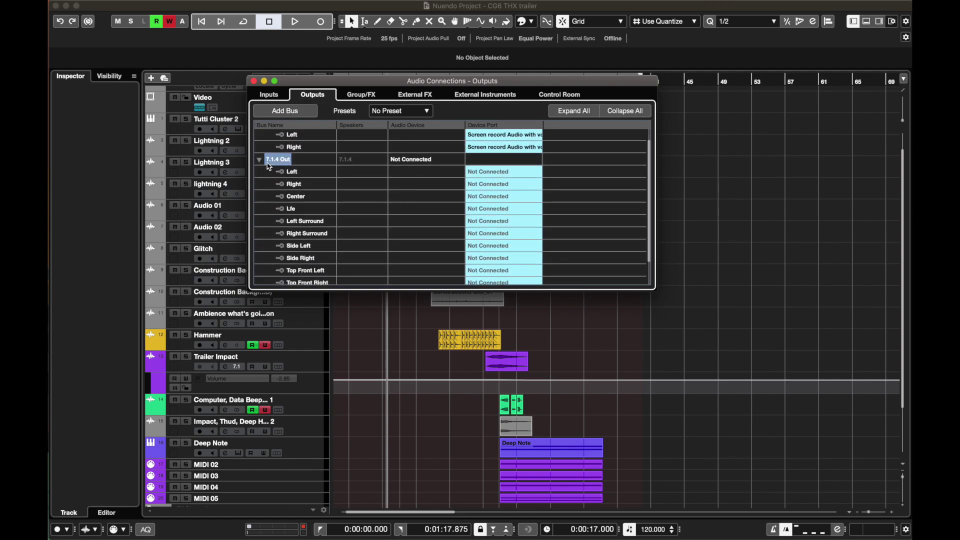
pyautogui.scroll(1, 309, 178)
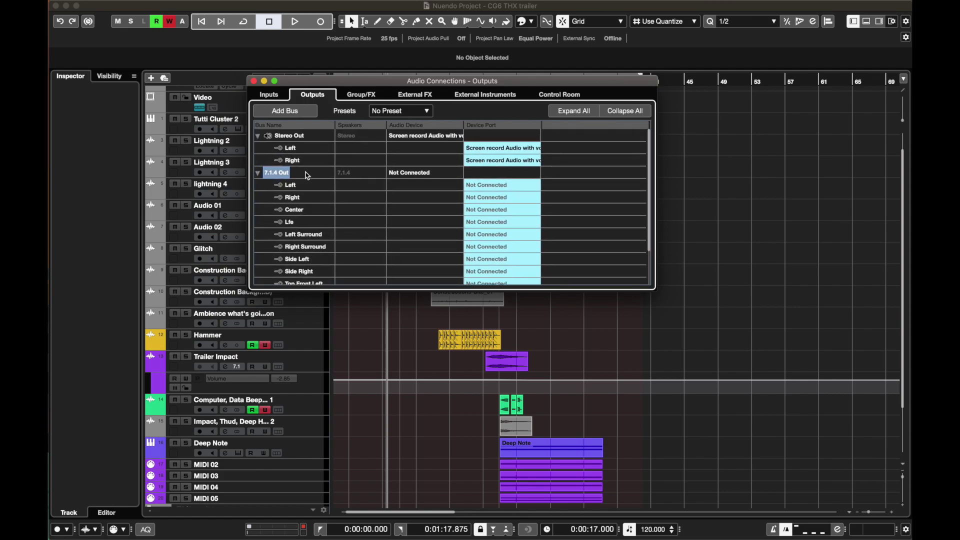
# Step: Collapse the channel list of the 7.1.4 Out bus and close Audio Connections
pyautogui.click(287, 137)
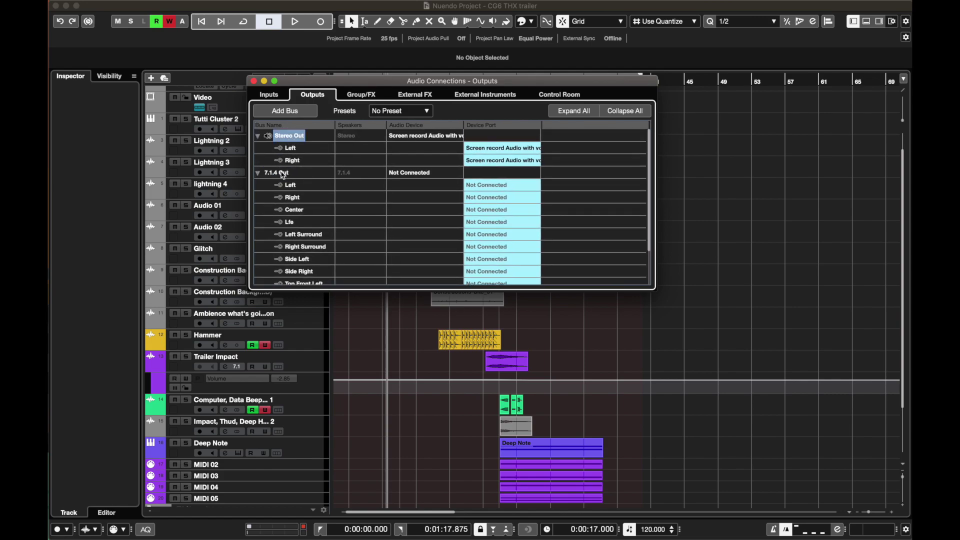
pyautogui.click(283, 175)
pyautogui.click(259, 173)
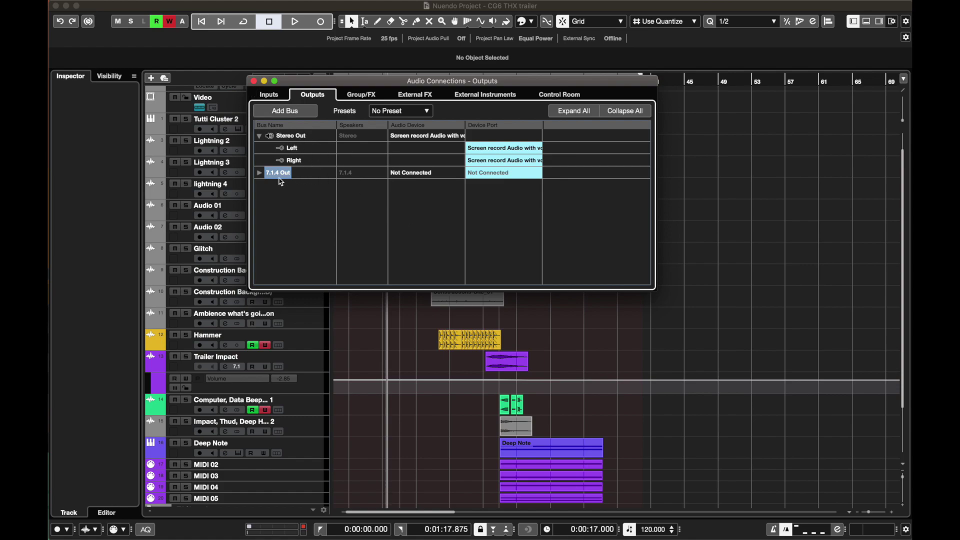
pyautogui.click(254, 81)
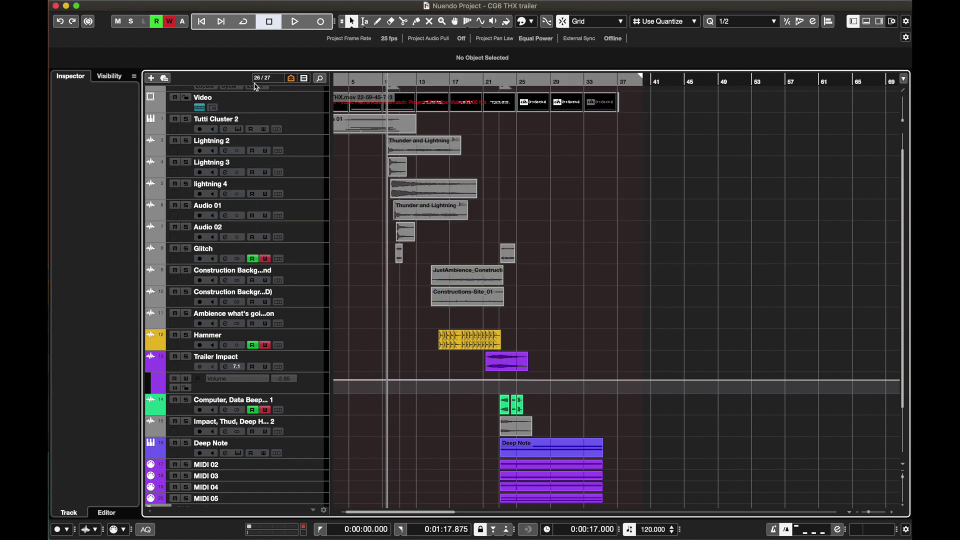
# Step: Show the MixConsole beneath the project tracks and select the 7.1.4 Out channel
pyautogui.click(866, 21)
pyautogui.click(792, 484)
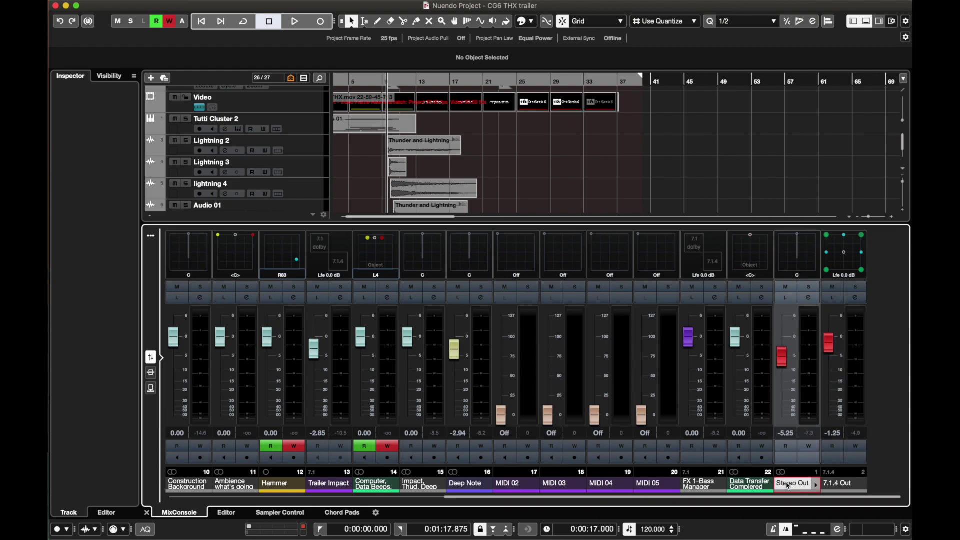
pyautogui.click(834, 485)
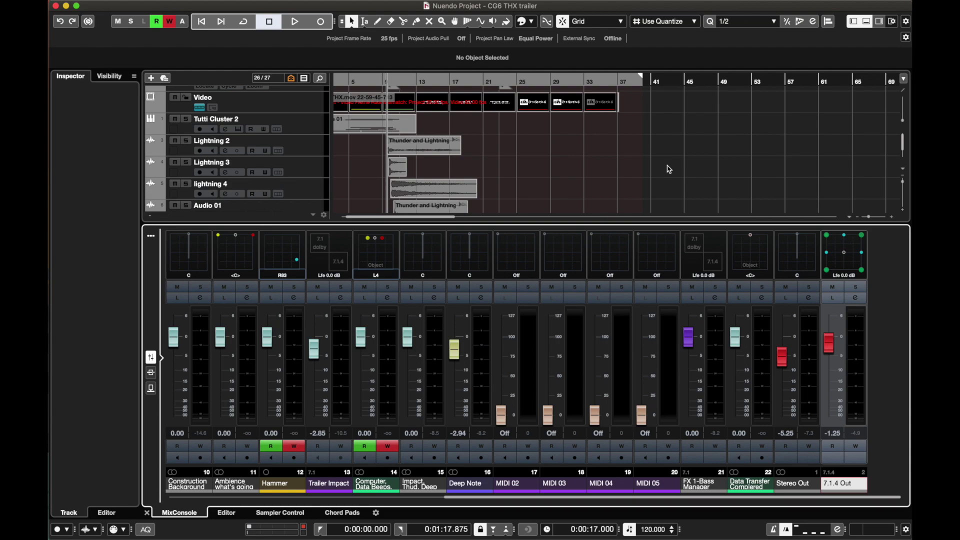
# Step: View the channel settings of 7.1.4 Out and the output buses in Audio Connections, closing each window
pyautogui.click(853, 298)
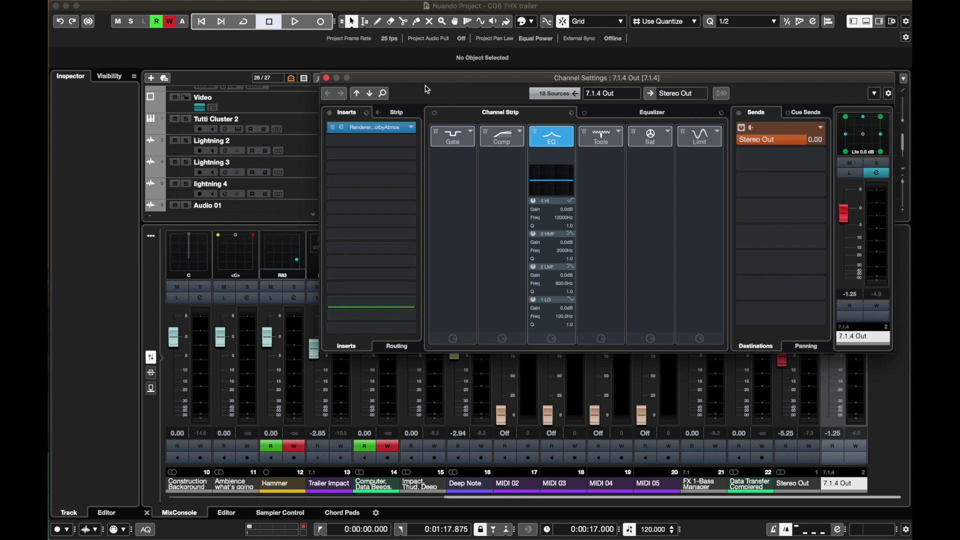
pyautogui.click(326, 78)
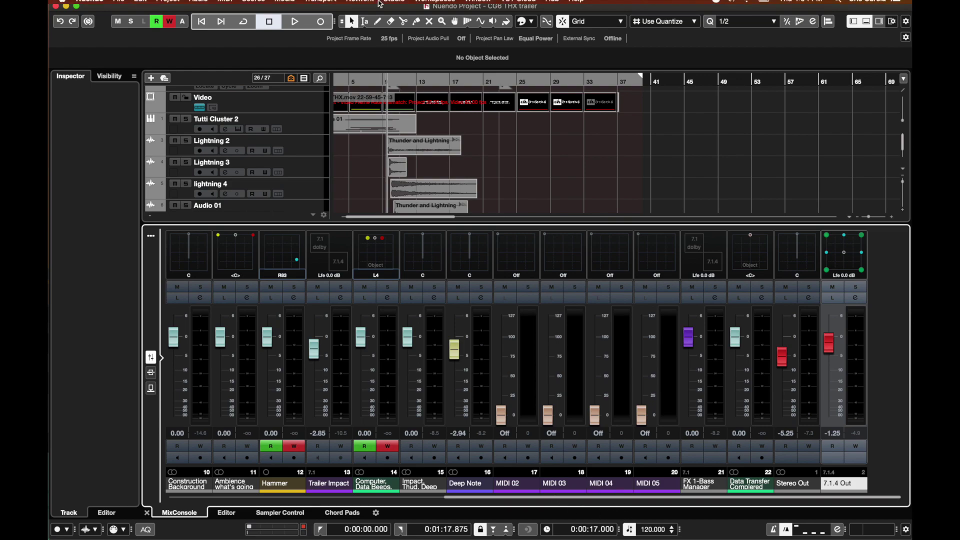
pyautogui.click(389, 6)
pyautogui.click(404, 16)
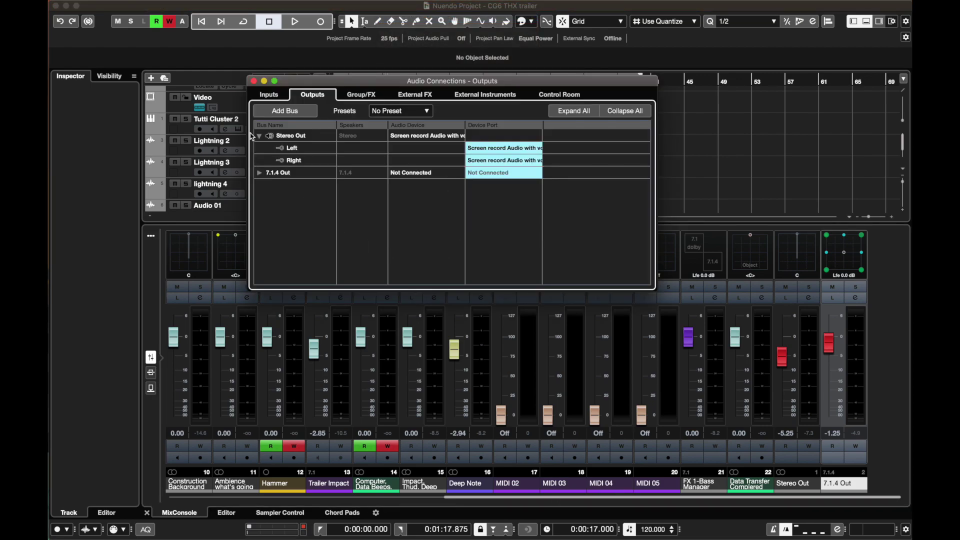
pyautogui.click(253, 80)
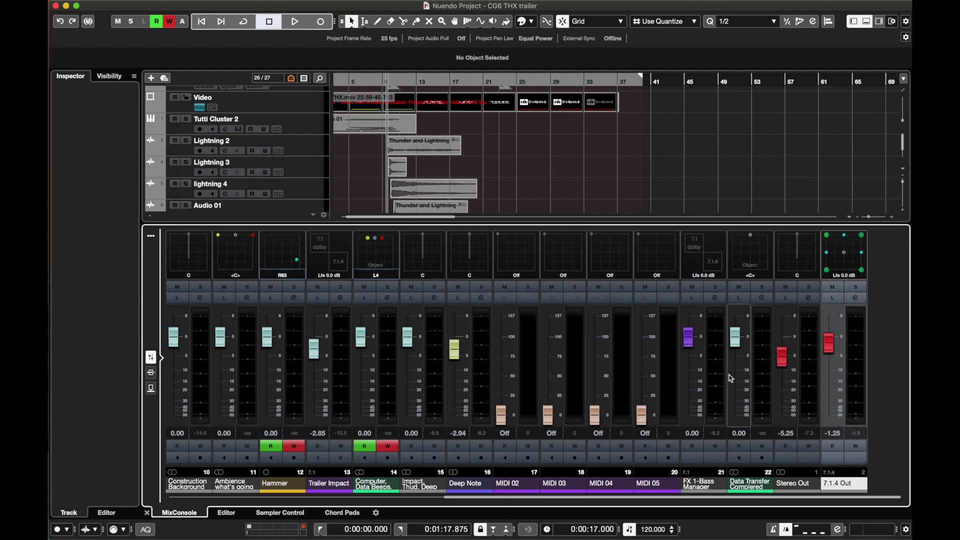
# Step: Check the Stereo Out send in the 7.1.4 Out channel settings and close them
pyautogui.click(852, 297)
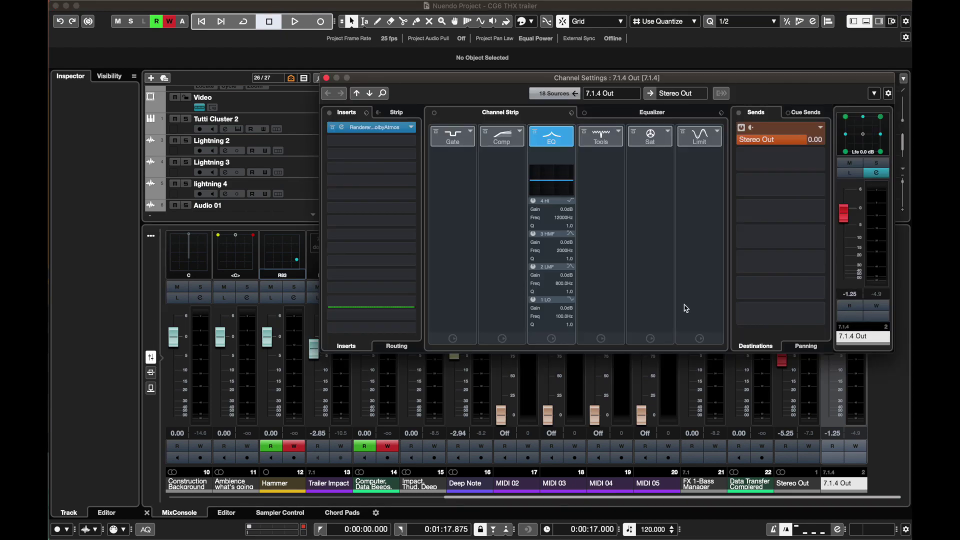
pyautogui.click(823, 128)
pyautogui.click(787, 250)
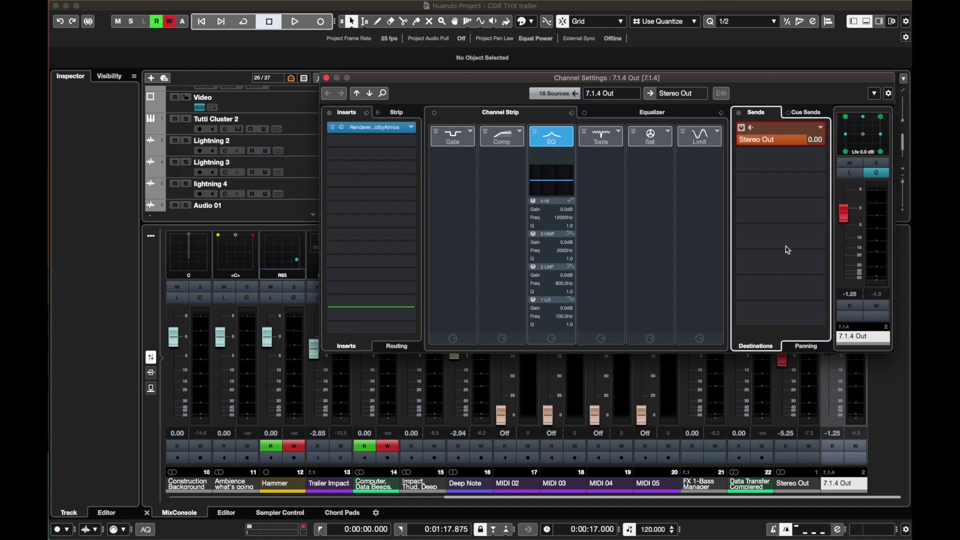
pyautogui.click(326, 77)
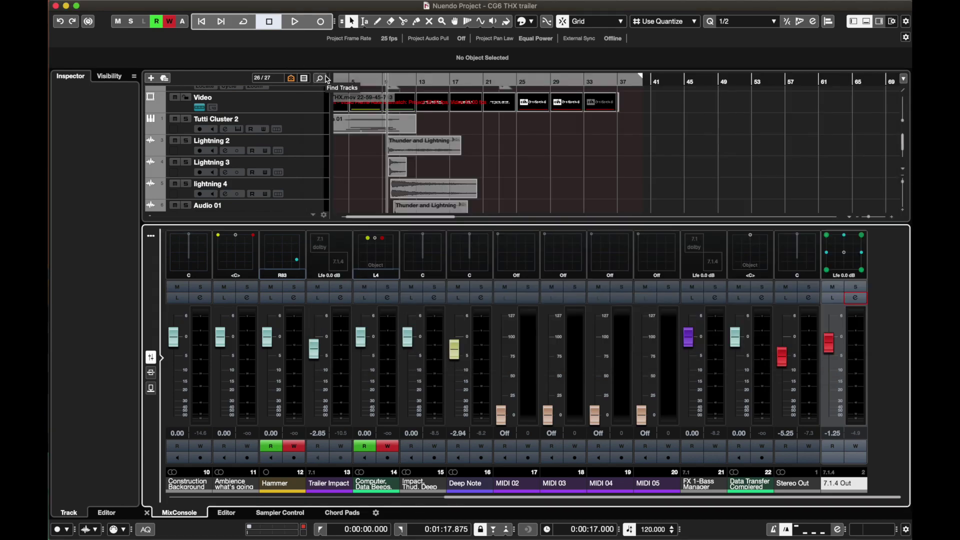
# Step: Load Renderer for Dolby Atmos in the first insert slot of the 7.1.4 Out channel
pyautogui.scroll(2, 570, 207)
pyautogui.scroll(-2, 569, 207)
pyautogui.hscroll(-1, 572, 208)
pyautogui.scroll(-2, 573, 208)
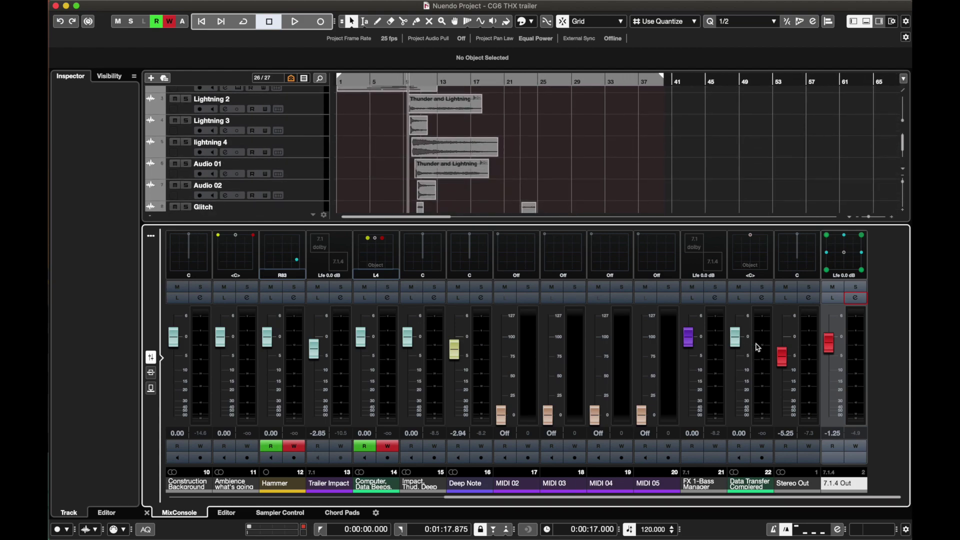
pyautogui.click(856, 297)
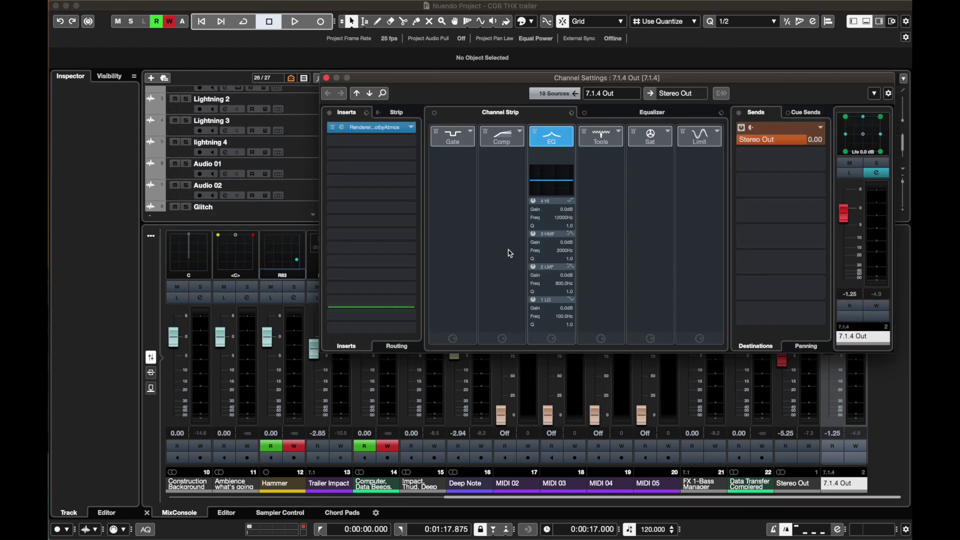
pyautogui.click(409, 129)
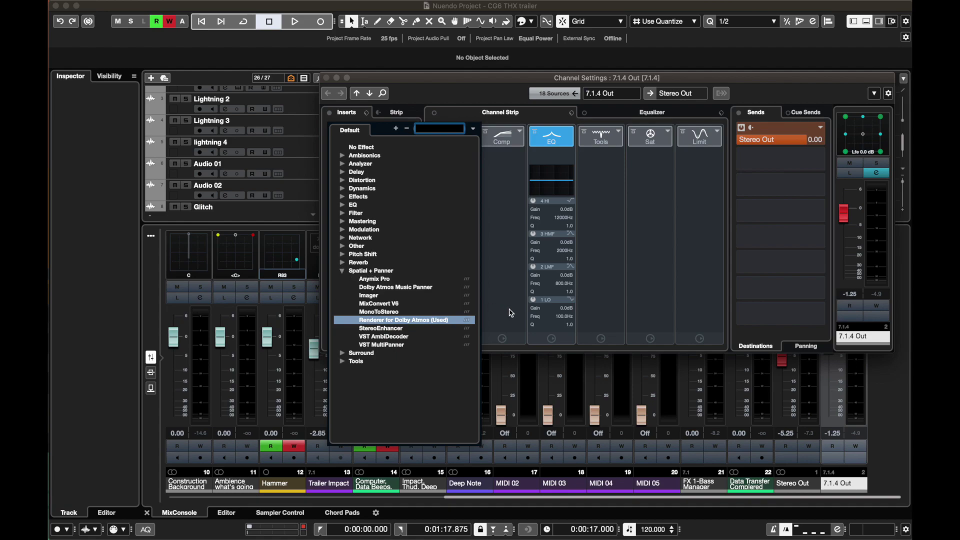
pyautogui.press('Return')
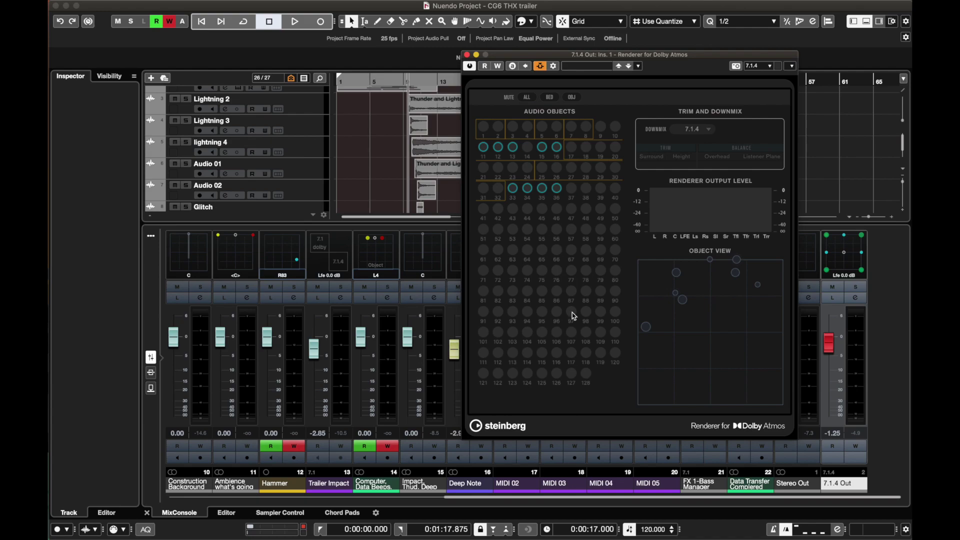
# Step: Select the Hammer track and play its section with the Renderer for Dolby Atmos window kept beside the tracks, stopping after a few seconds
pyautogui.moveTo(689, 55); pyautogui.dragTo(659, 56)
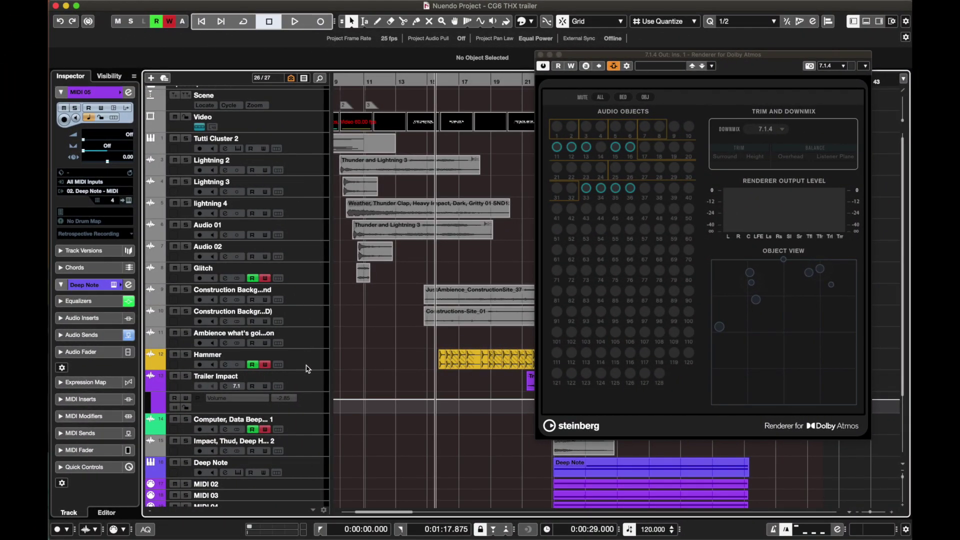
pyautogui.click(307, 369)
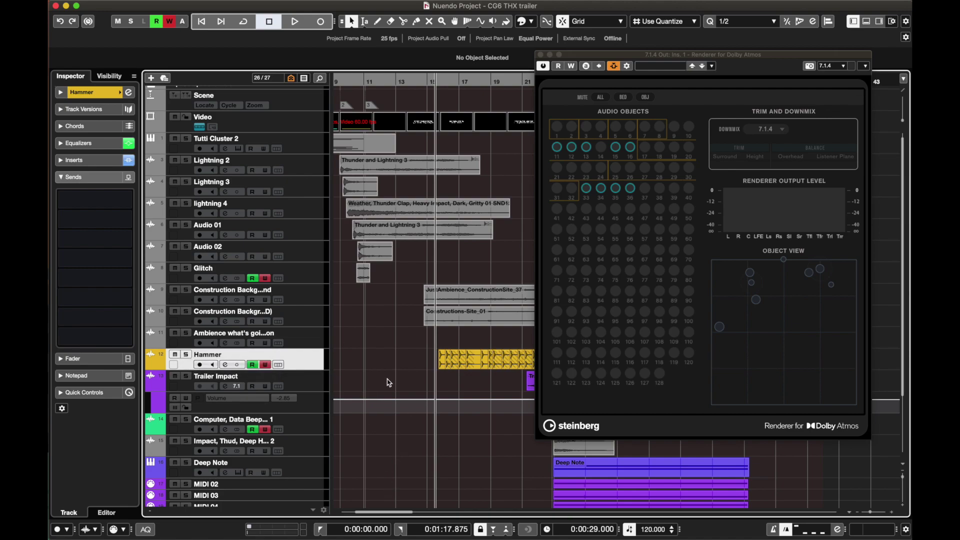
pyautogui.hscroll(3, 392, 390)
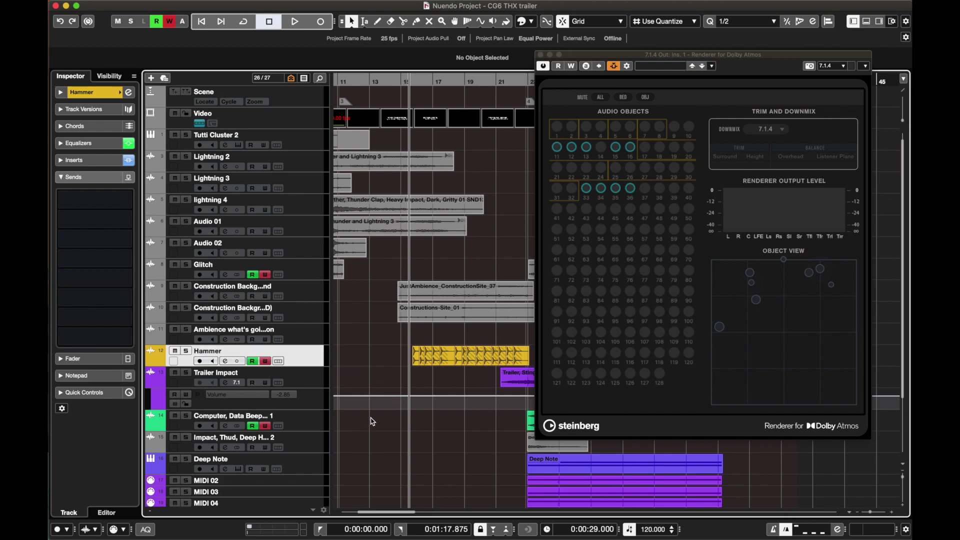
pyautogui.hscroll(3, 370, 311)
pyautogui.scroll(-1, 370, 311)
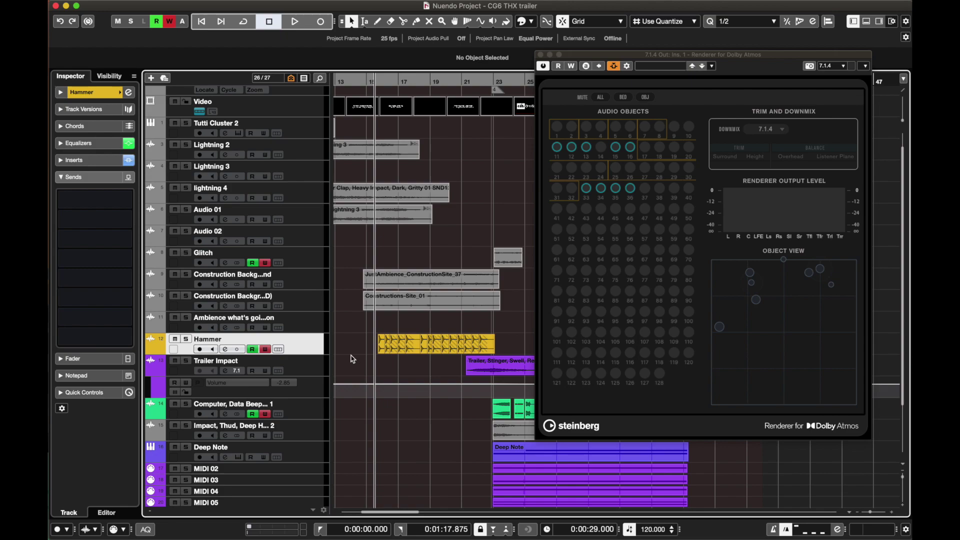
pyautogui.press('space')
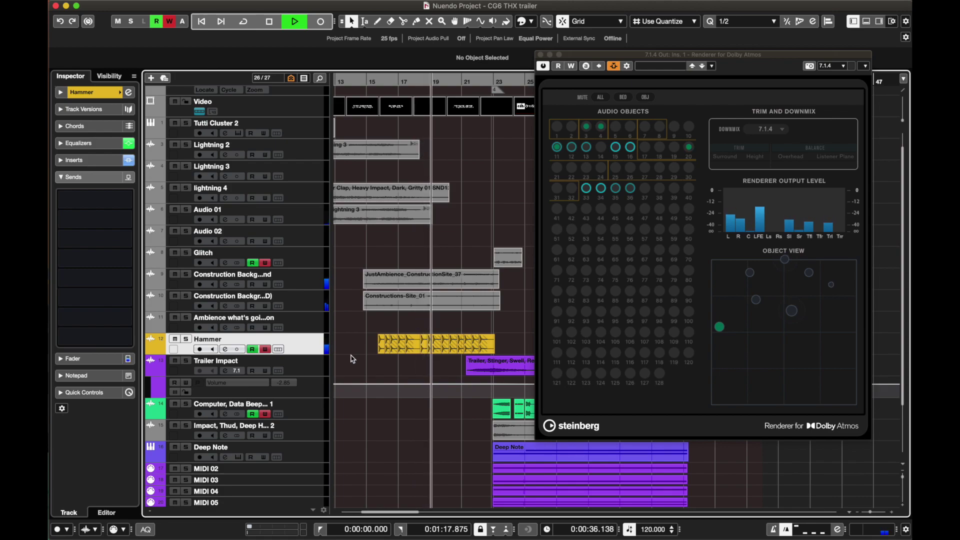
pyautogui.press('space')
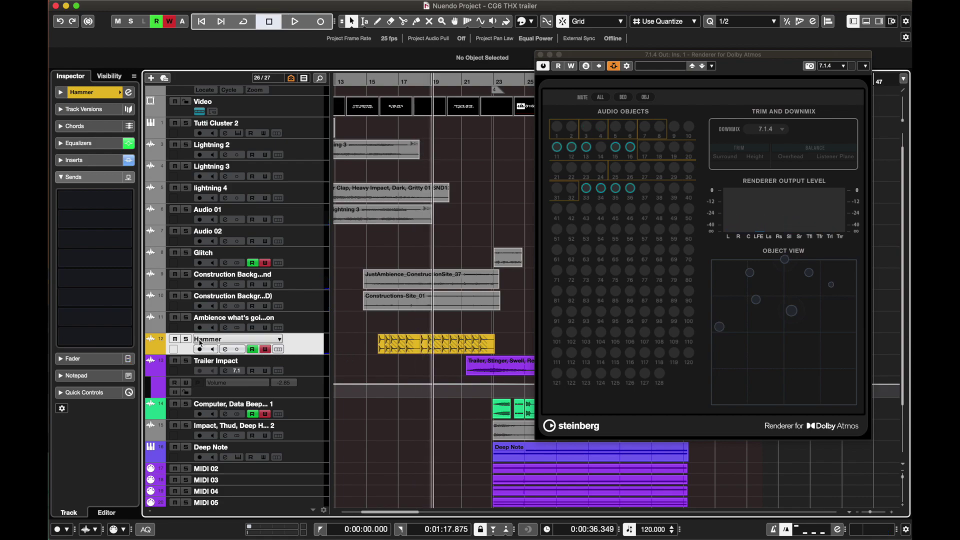
# Step: Deactivate Renderer for Dolby Atmos on 7.1.4 Out and play the Hammer section again from just before its event
pyautogui.click(539, 69)
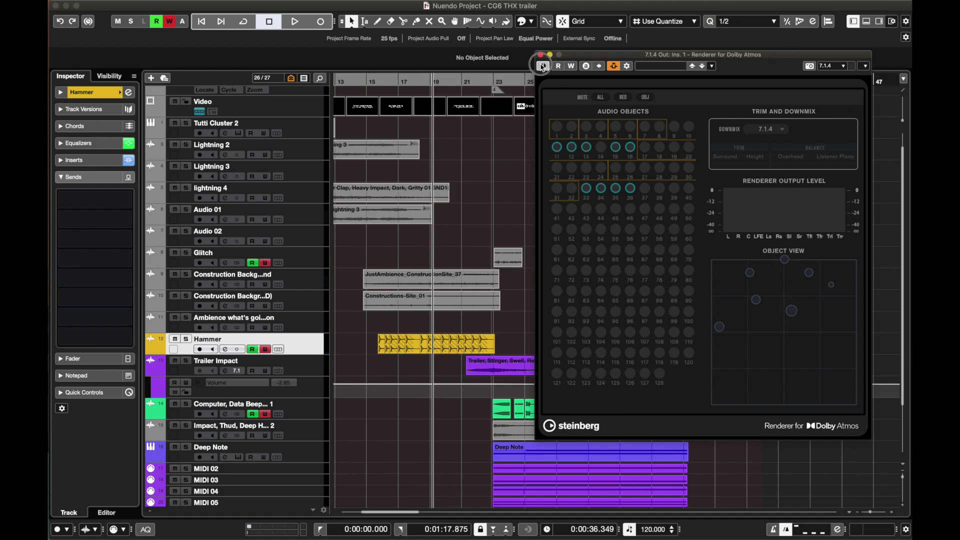
pyautogui.click(357, 80)
pyautogui.press('space')
pyautogui.click(383, 88)
pyautogui.click(372, 84)
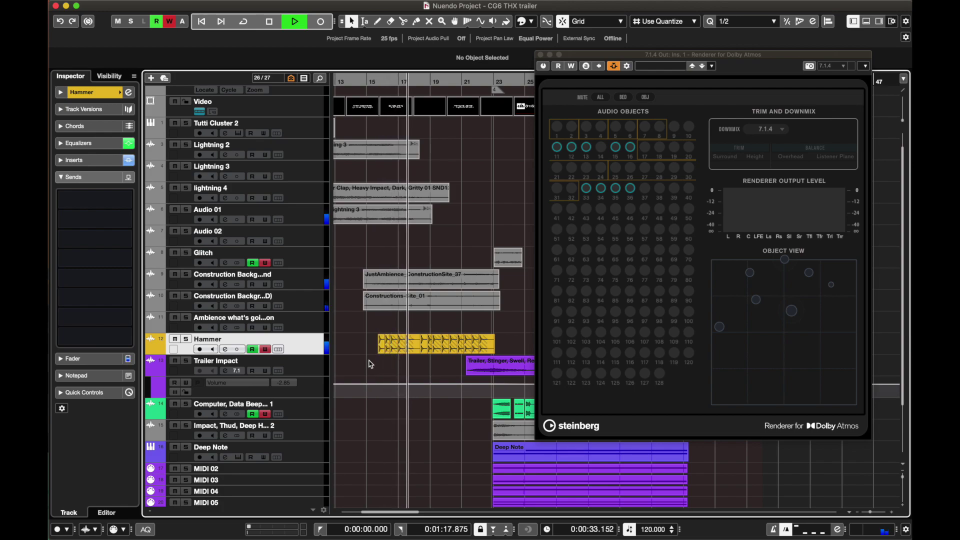
pyautogui.press('space')
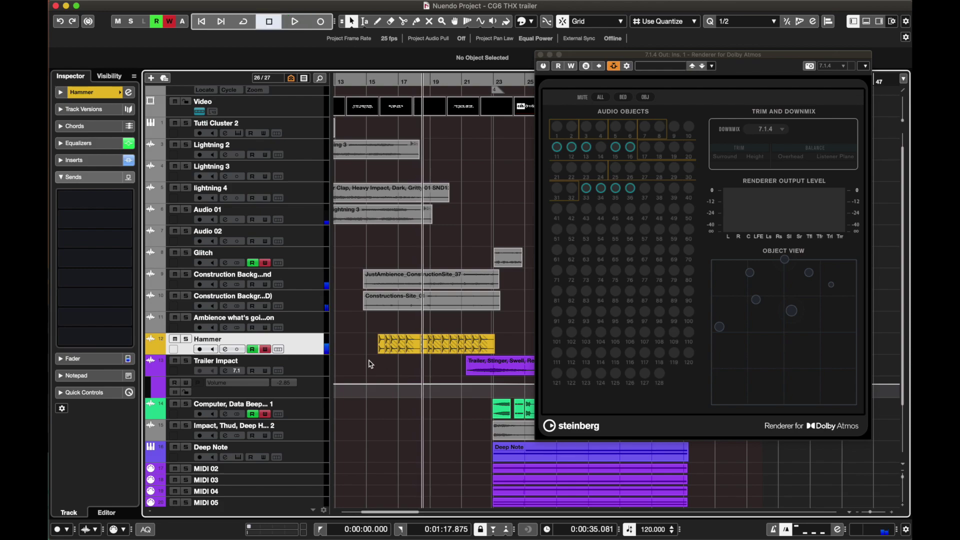
# Step: Show the MixConsole to view the output channels with the Renderer window moved aside, and hide it again
pyautogui.moveTo(396, 296)
pyautogui.scroll(-3, 272, 310)
pyautogui.scroll(2, 290, 198)
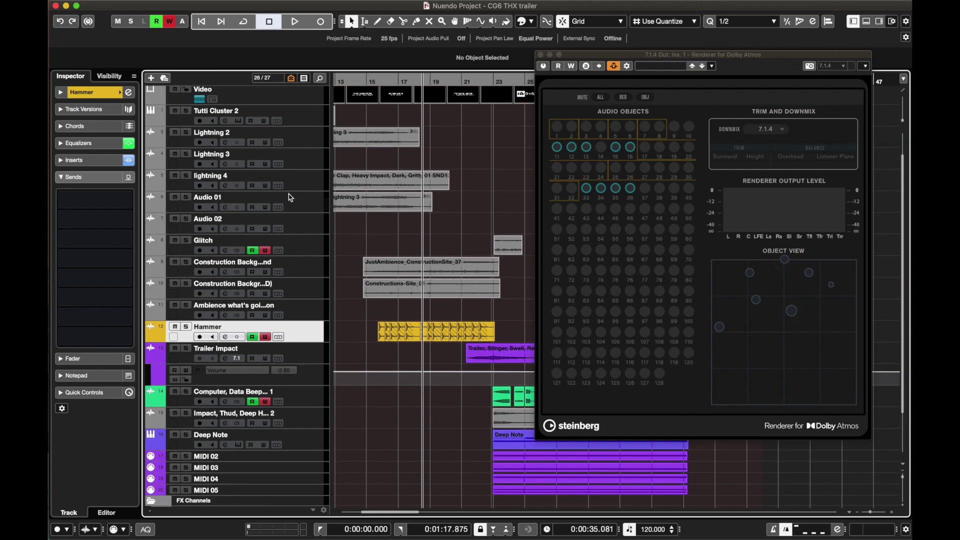
pyautogui.click(866, 21)
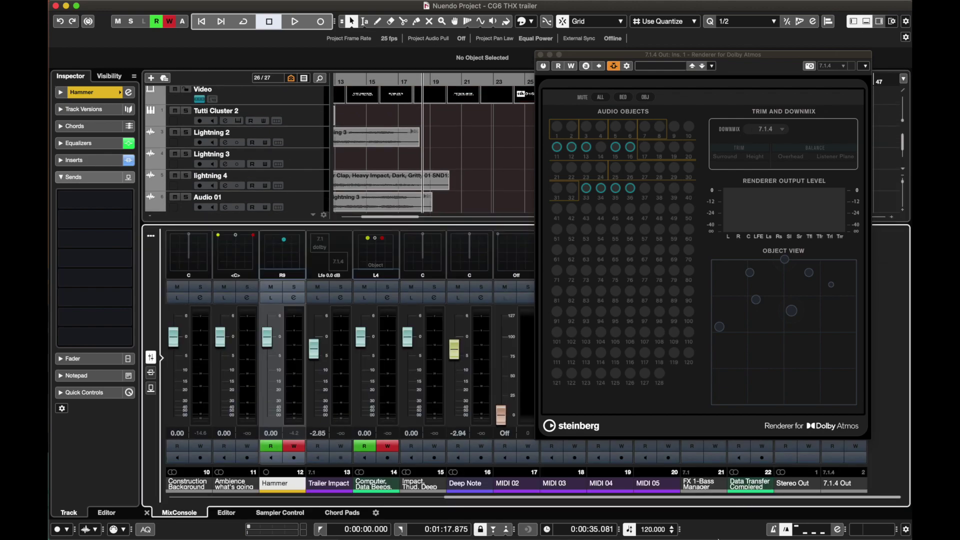
pyautogui.moveTo(668, 56); pyautogui.dragTo(458, 56)
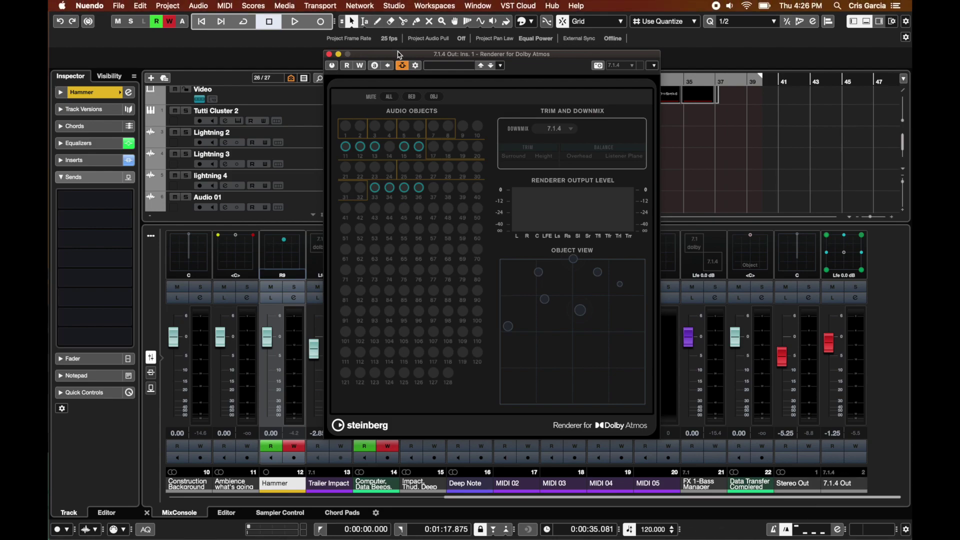
pyautogui.moveTo(399, 54); pyautogui.dragTo(623, 51)
pyautogui.click(147, 512)
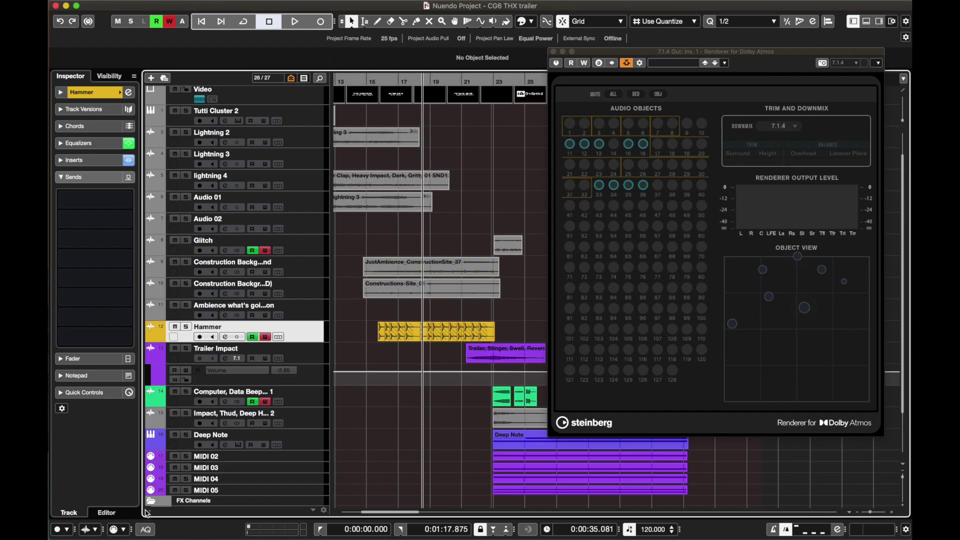
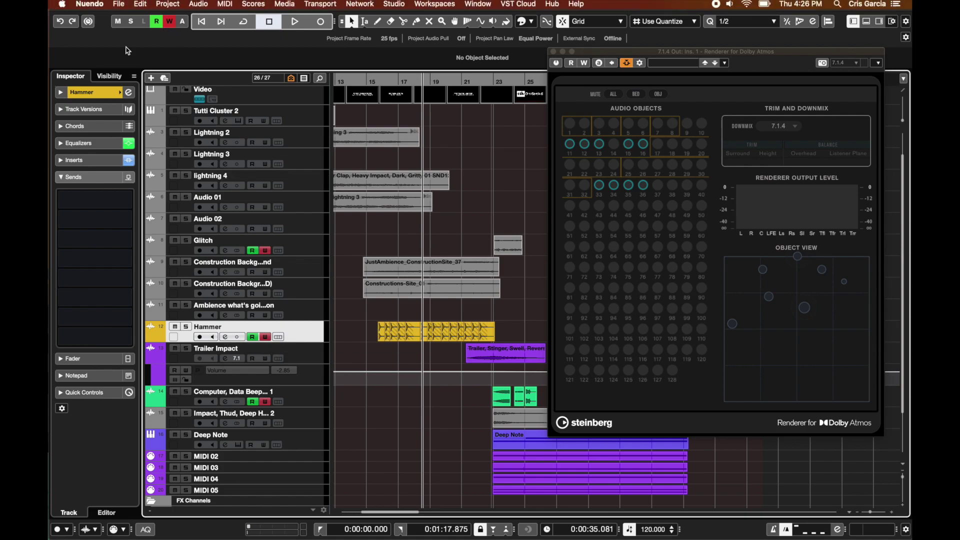
# Step: Play the project from 0:00:28.000 and open the Hammer track's channel settings, stopping playback
pyautogui.click(366, 80)
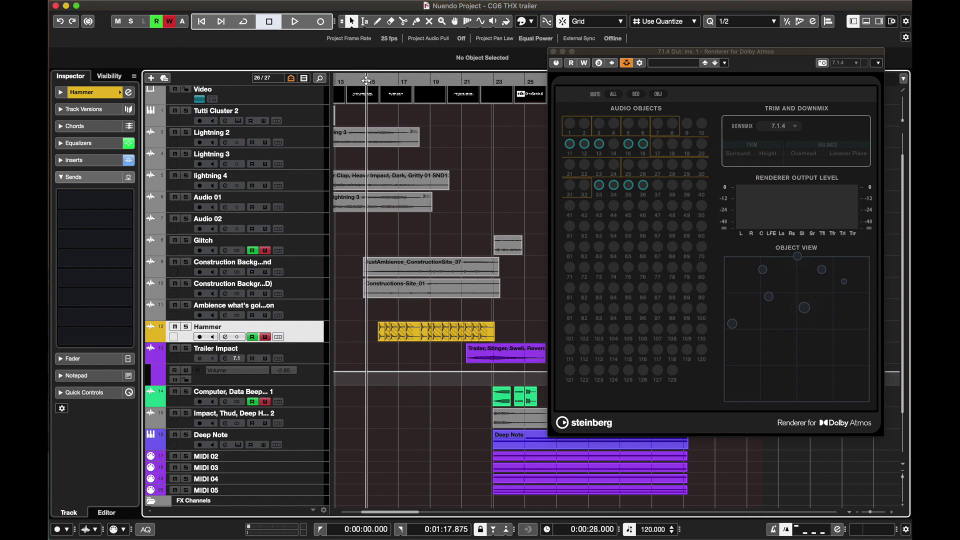
pyautogui.press('space')
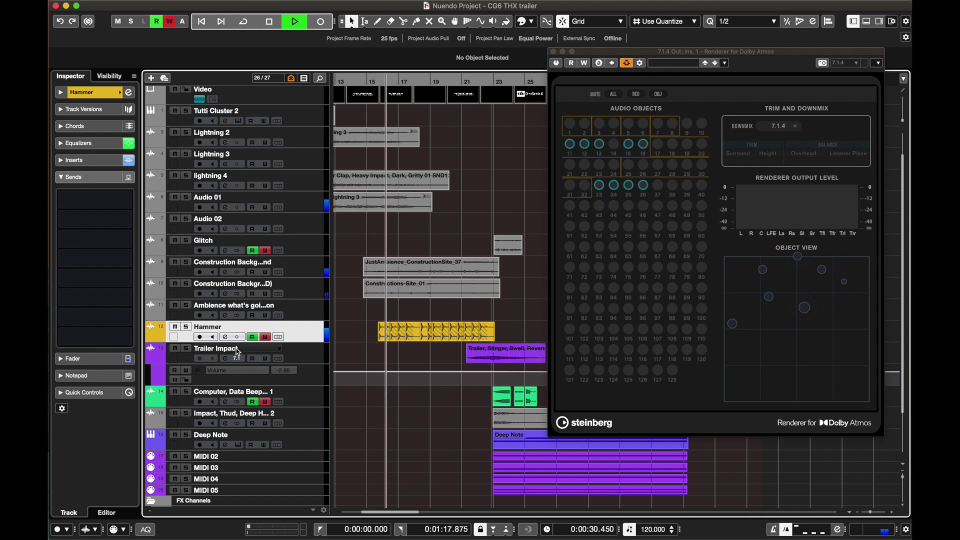
pyautogui.press('e')
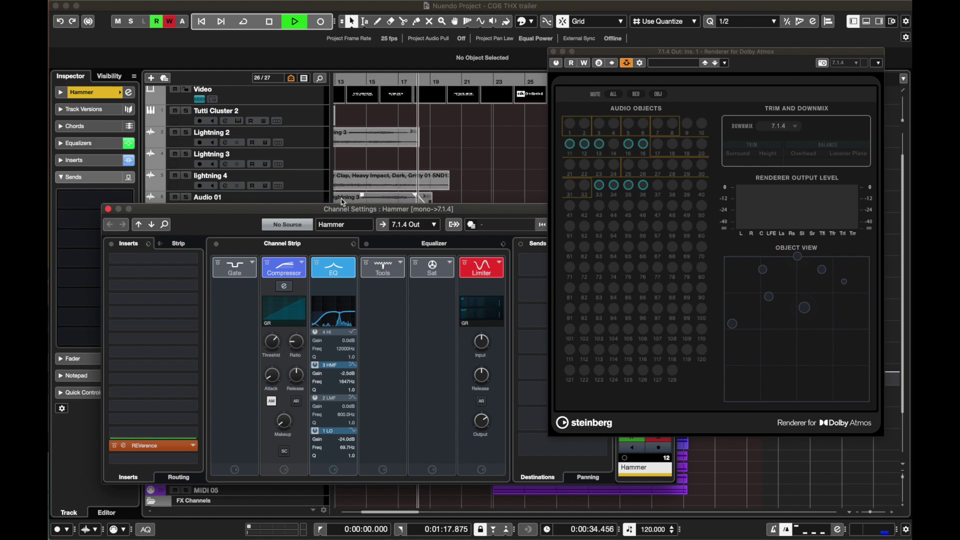
pyautogui.press('space')
pyautogui.moveTo(345, 208); pyautogui.dragTo(550, 232)
# Step: Solo the Hammer track, play its section and arrange its reopened channel settings around the Renderer window
pyautogui.press('s')
pyautogui.click(226, 334)
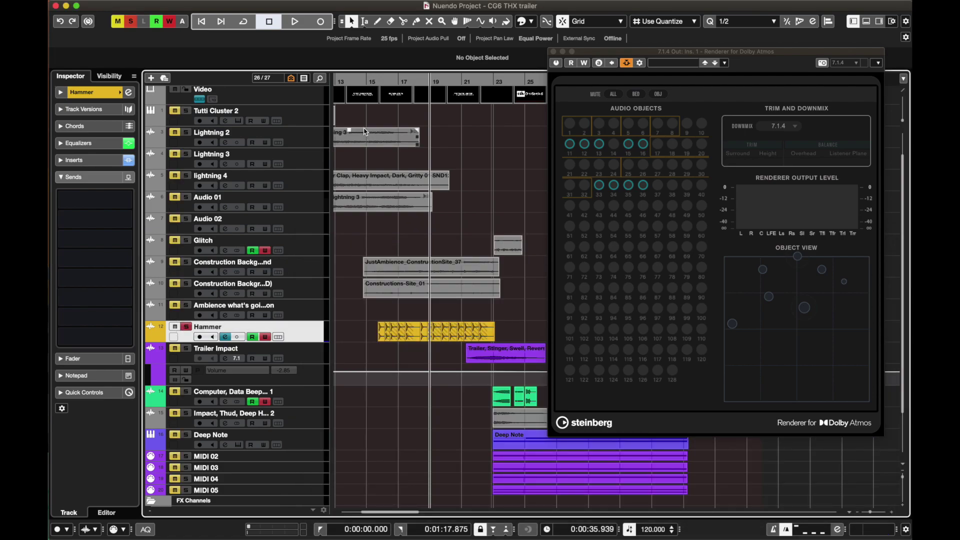
pyautogui.click(373, 85)
pyautogui.press('space')
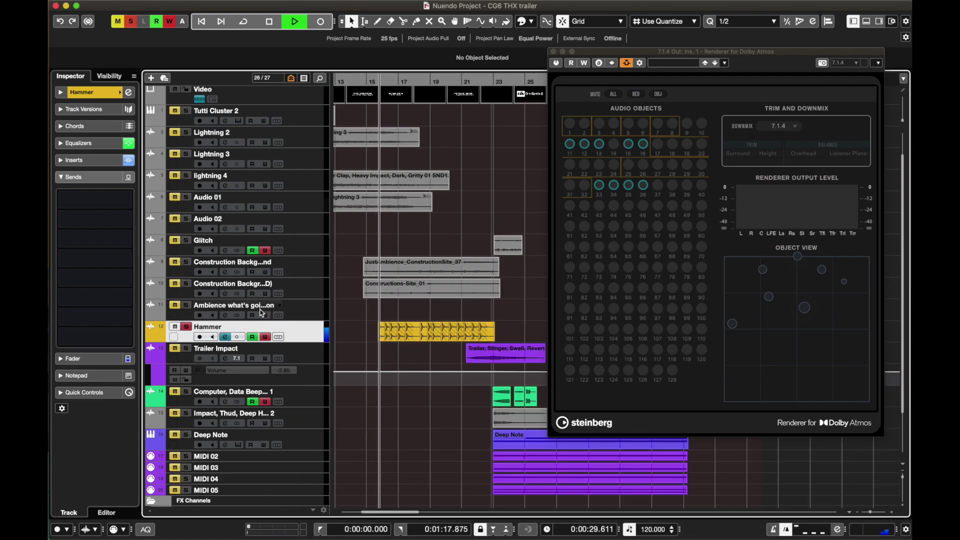
pyautogui.click(226, 336)
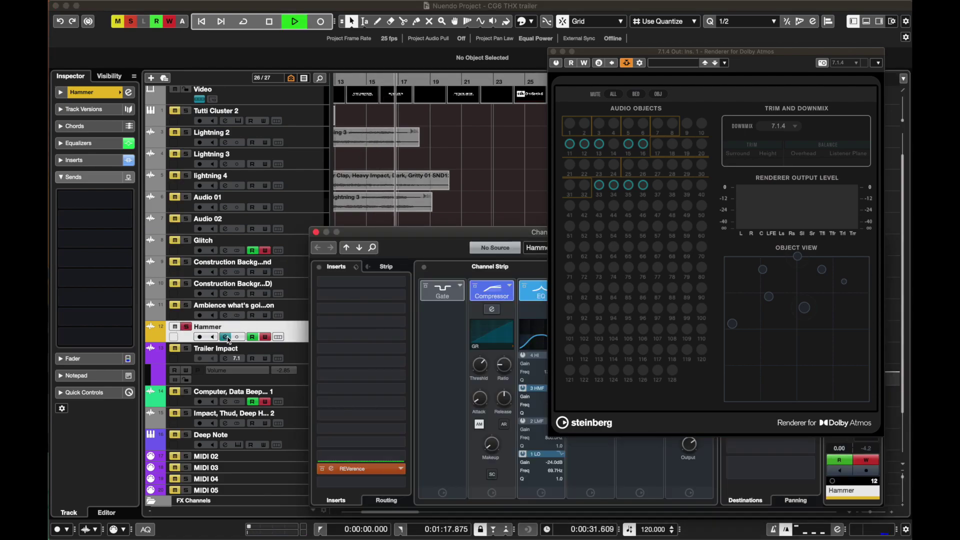
pyautogui.press('space')
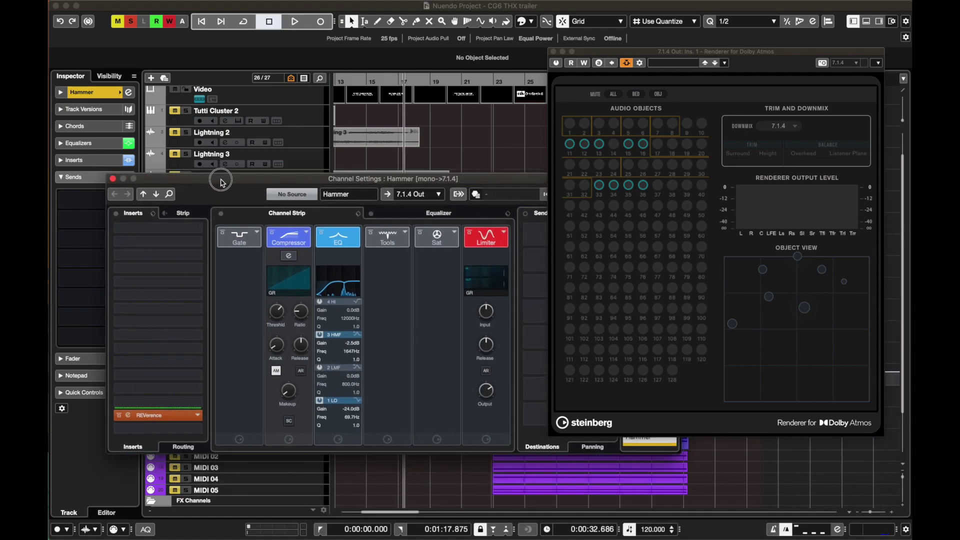
pyautogui.doubleClick(424, 233)
pyautogui.moveTo(636, 53); pyautogui.dragTo(341, 83)
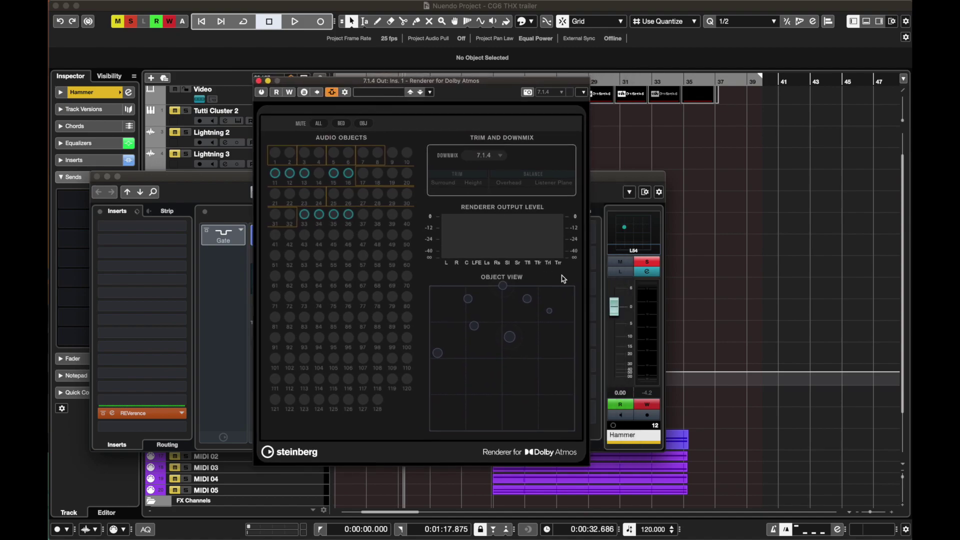
pyautogui.click(606, 189)
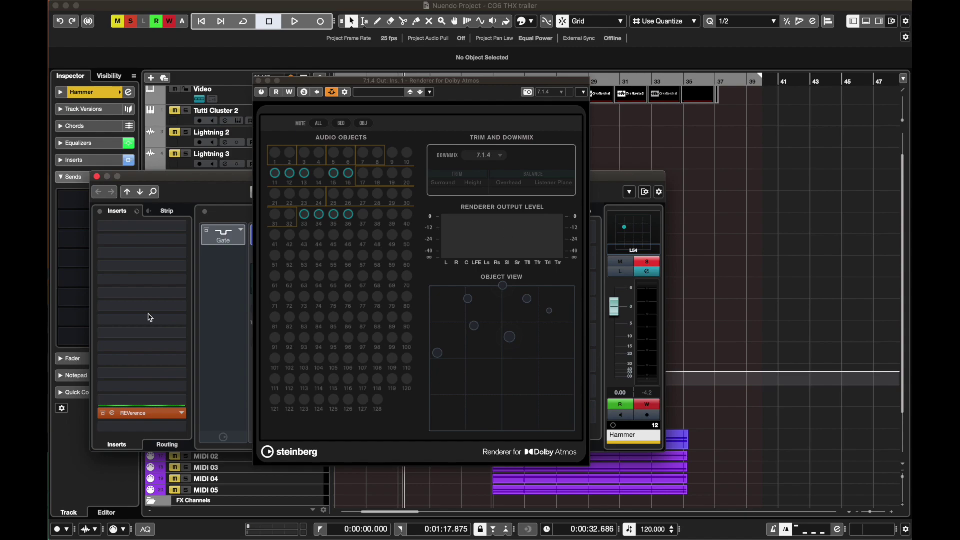
# Step: Load VST MultiPanner in the first insert slot of the Hammer channel and remove it again
pyautogui.click(142, 226)
pyautogui.scroll(-15, 156, 488)
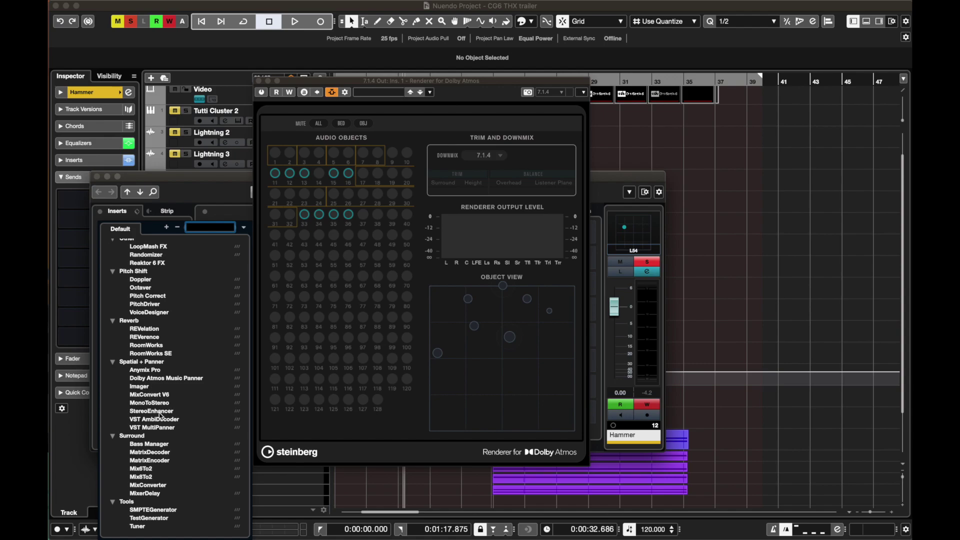
pyautogui.click(152, 427)
pyautogui.click(337, 91)
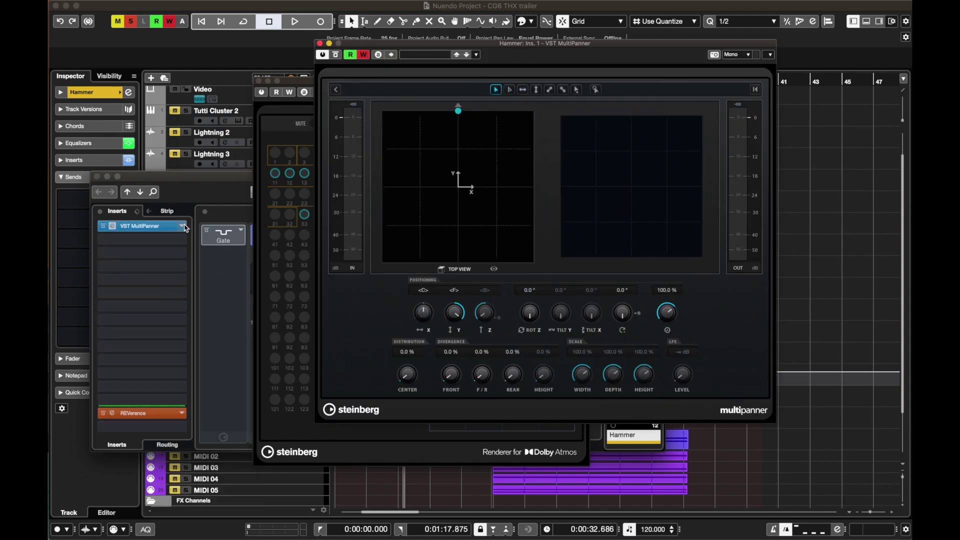
pyautogui.click(143, 226)
pyautogui.scroll(5, 135, 254)
pyautogui.click(124, 255)
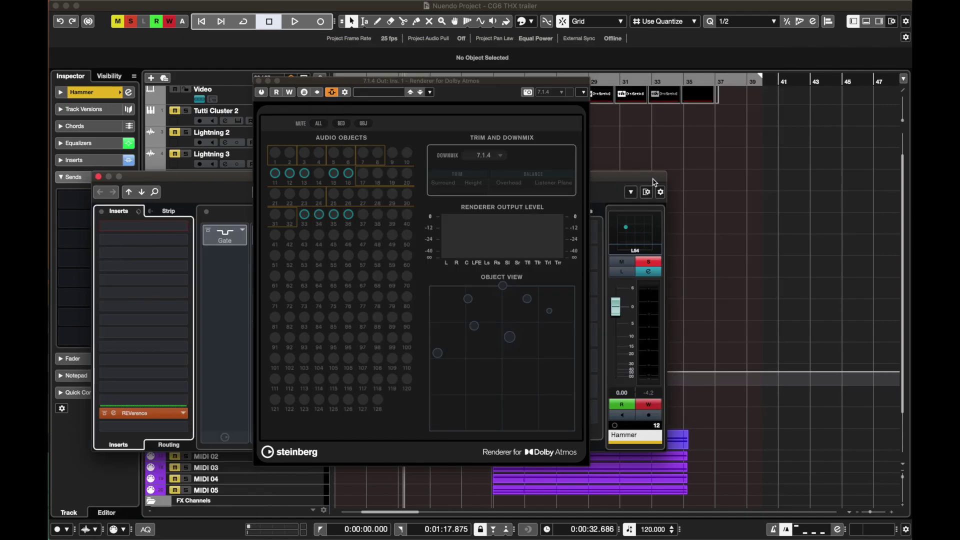
# Step: Open the Hammer channel's own VST MultiPanner and switch it from Bed Mode to Object Mode
pyautogui.moveTo(645, 176); pyautogui.dragTo(773, 173)
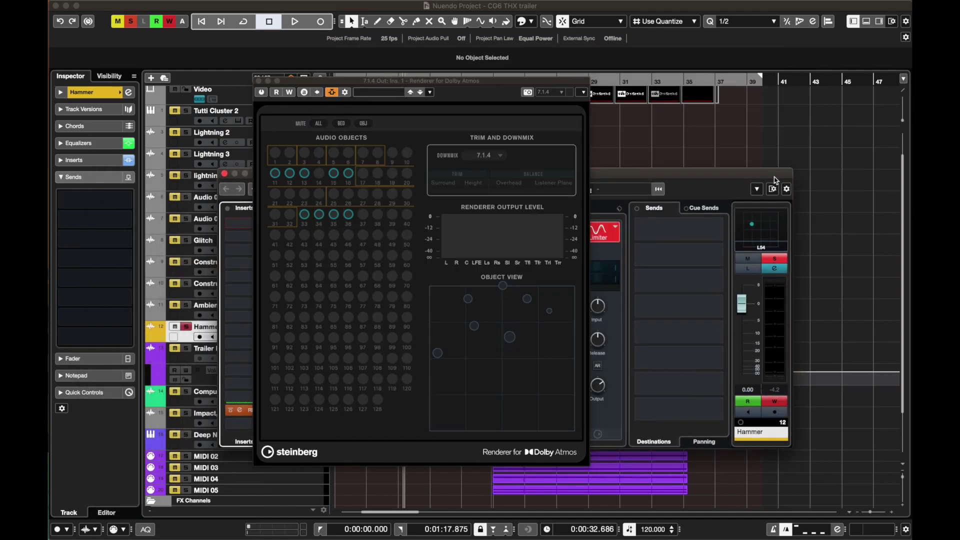
pyautogui.doubleClick(767, 236)
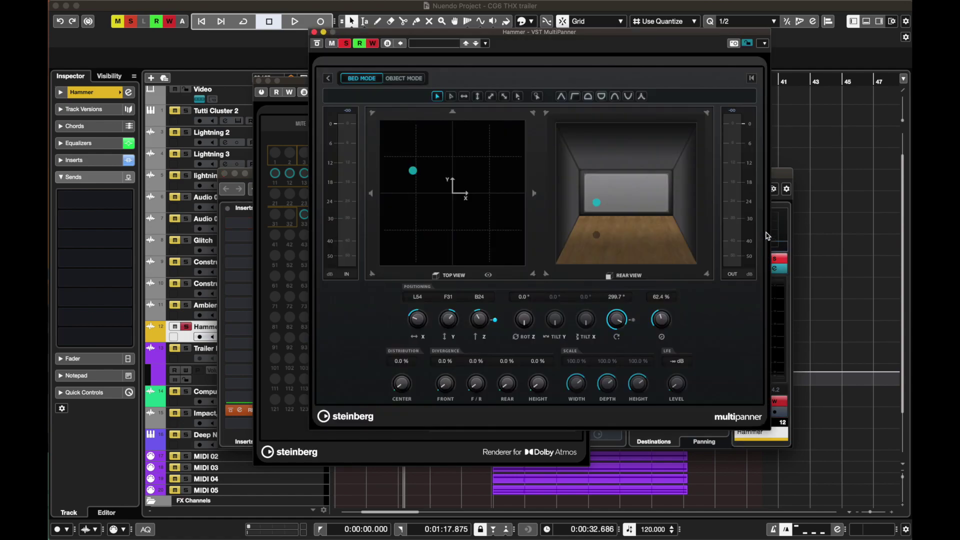
pyautogui.moveTo(368, 35); pyautogui.dragTo(439, 120)
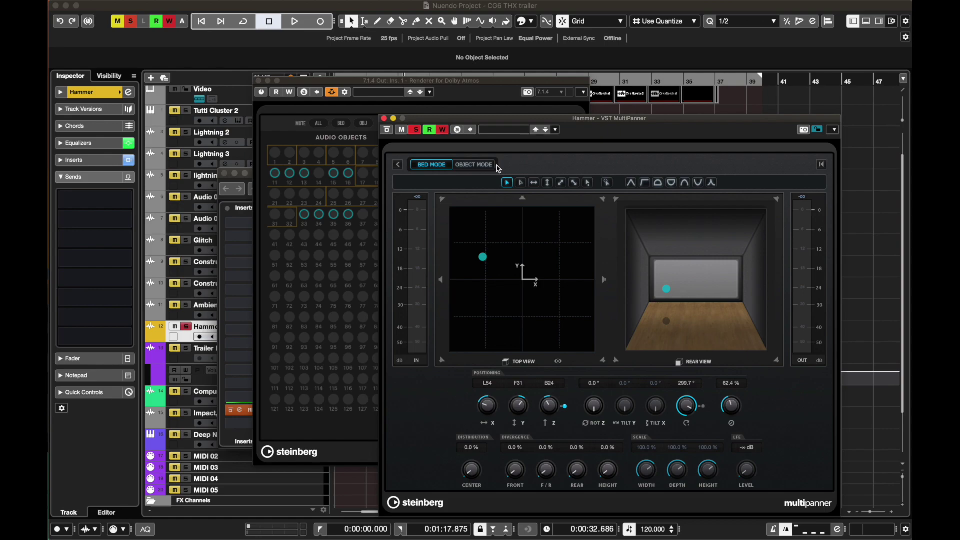
pyautogui.click(479, 167)
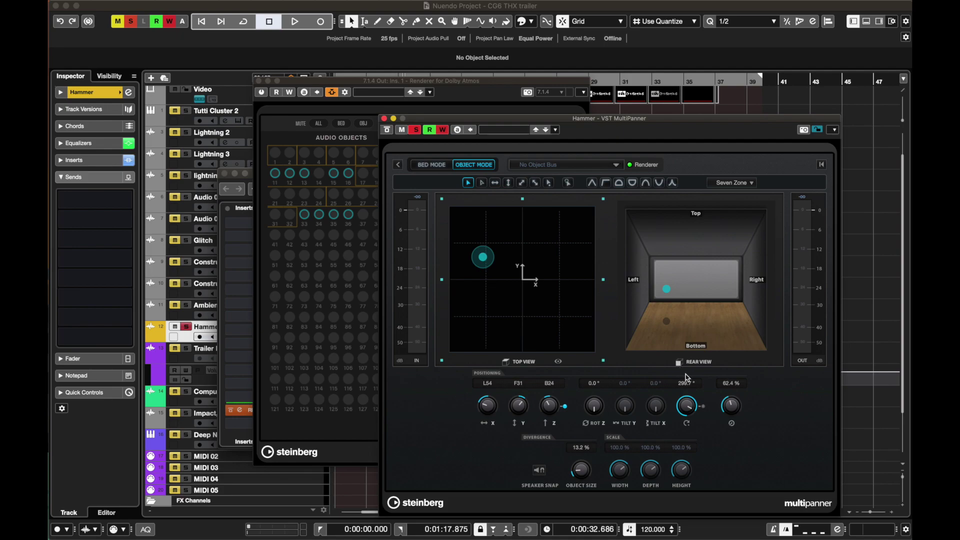
pyautogui.moveTo(395, 84); pyautogui.dragTo(650, 148)
pyautogui.moveTo(412, 118)
pyautogui.mouseDown()
pyautogui.moveTo(446, 114)
pyautogui.moveTo(416, 102)
pyautogui.mouseUp()
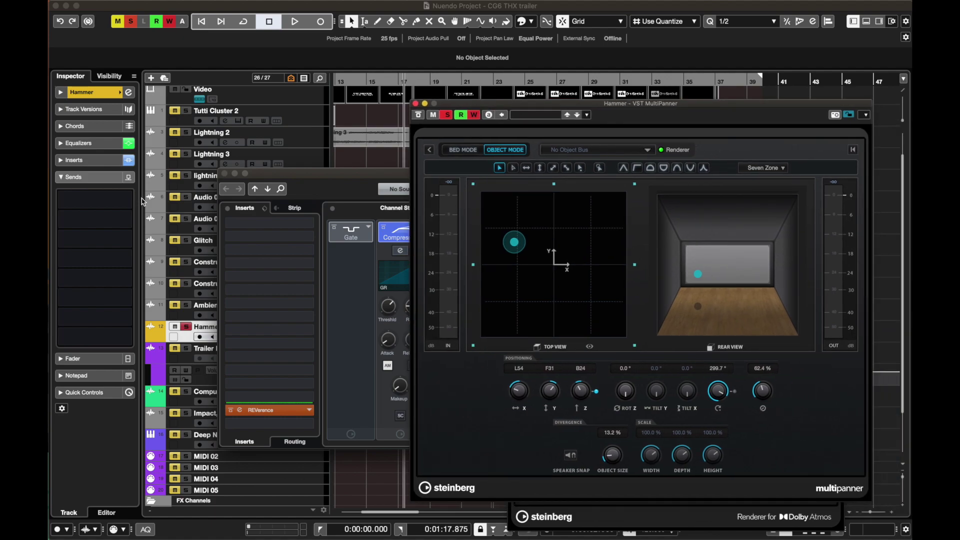
pyautogui.click(225, 173)
pyautogui.scroll(-1, 388, 310)
pyautogui.hscroll(-1, 388, 310)
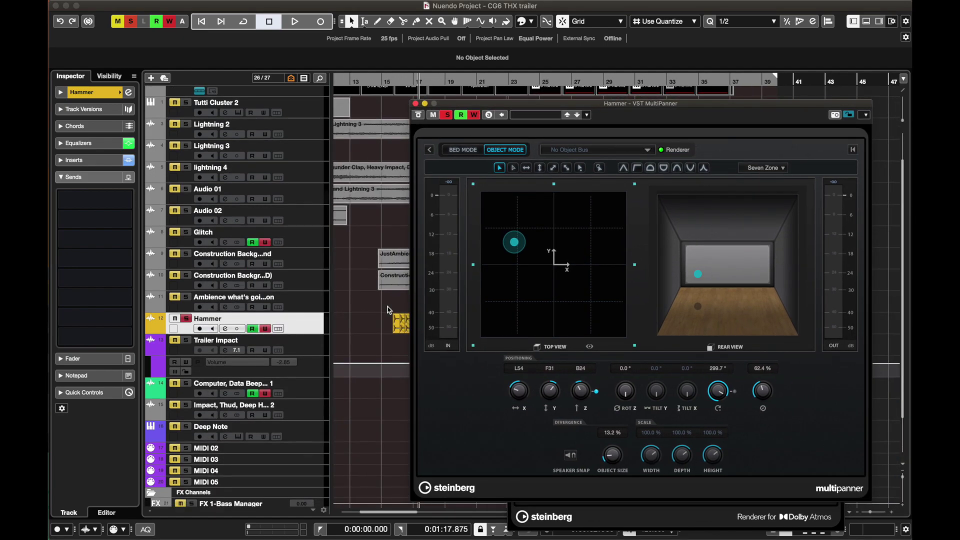
pyautogui.hscroll(1, 389, 310)
pyautogui.scroll(1, 389, 310)
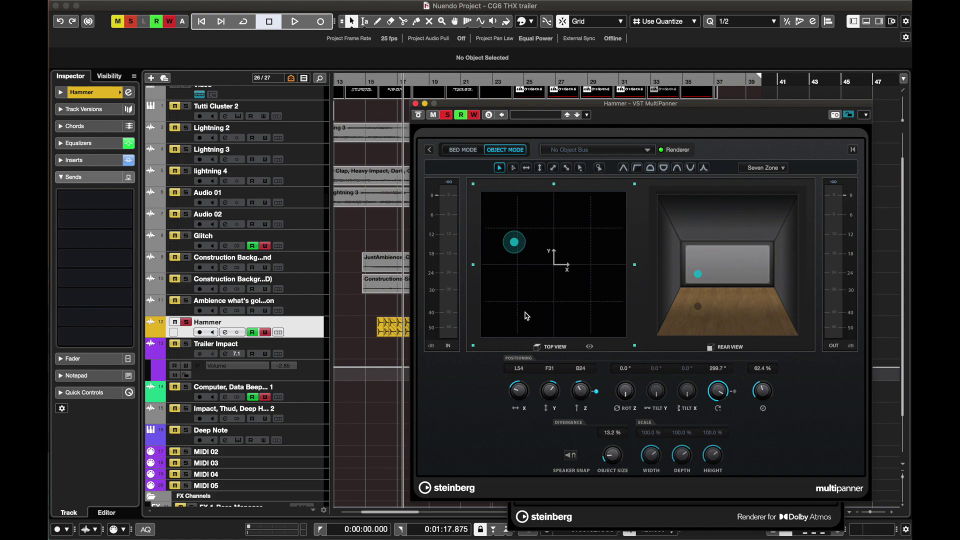
pyautogui.click(371, 81)
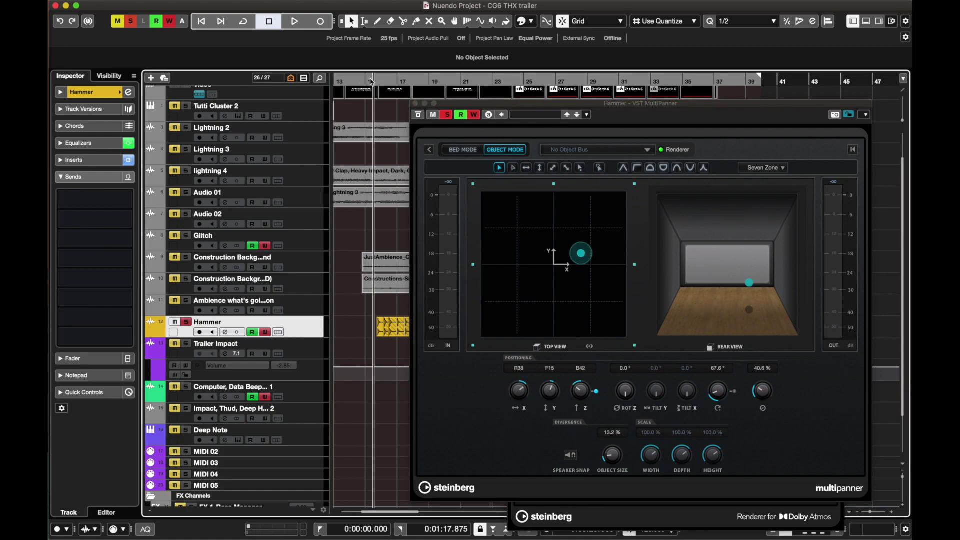
pyautogui.press('space')
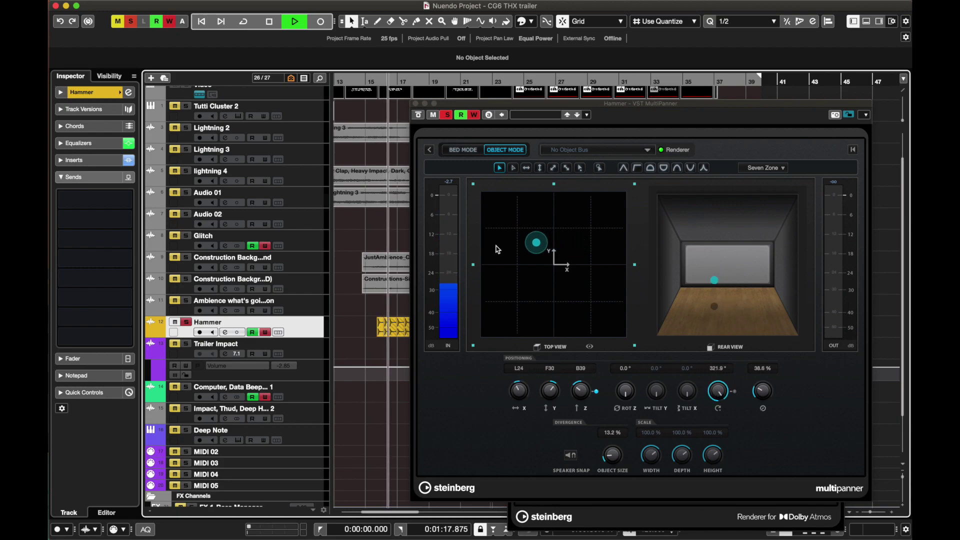
# Step: Switch Hammer's MultiPanner back to Bed Mode, replay the soloed Hammer section and return the cursor to its start
pyautogui.click(456, 151)
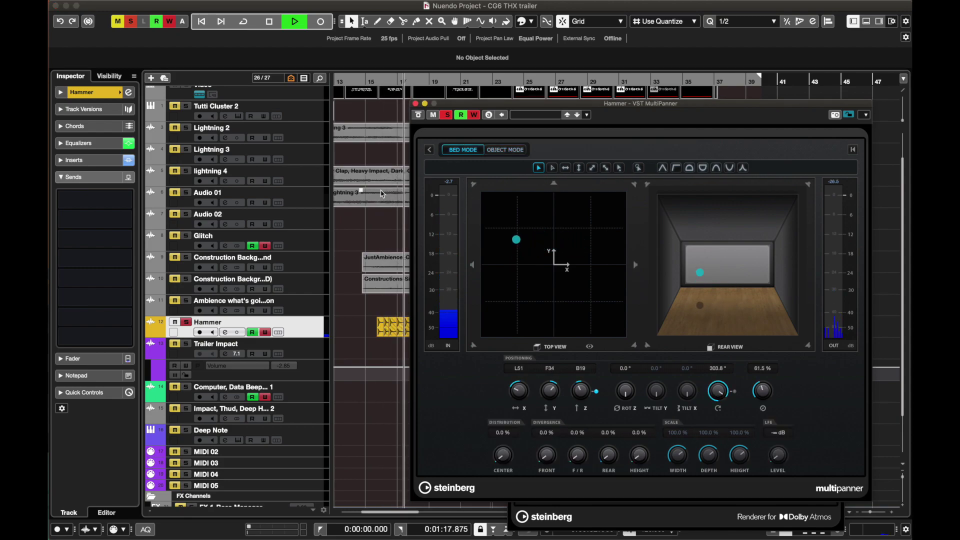
pyautogui.click(376, 83)
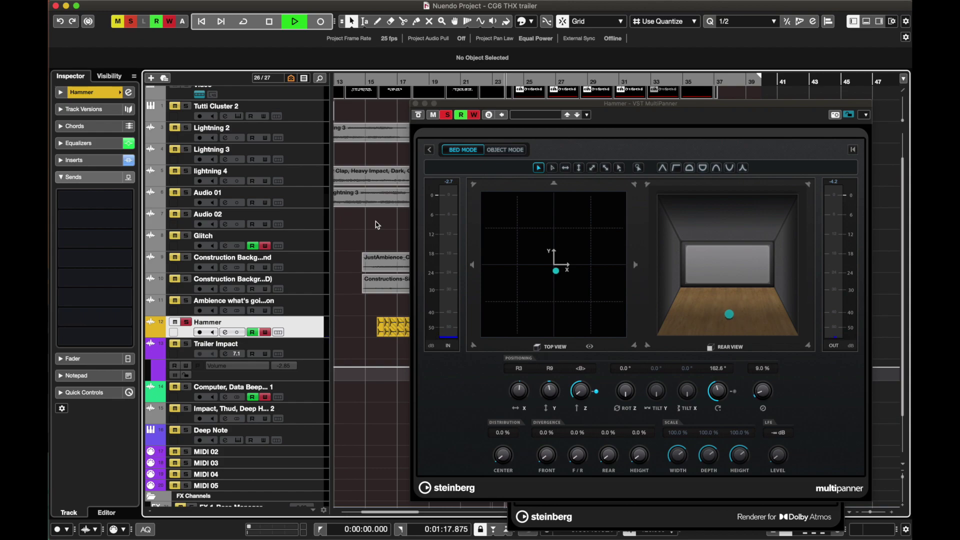
pyautogui.press('space')
pyautogui.click(381, 135)
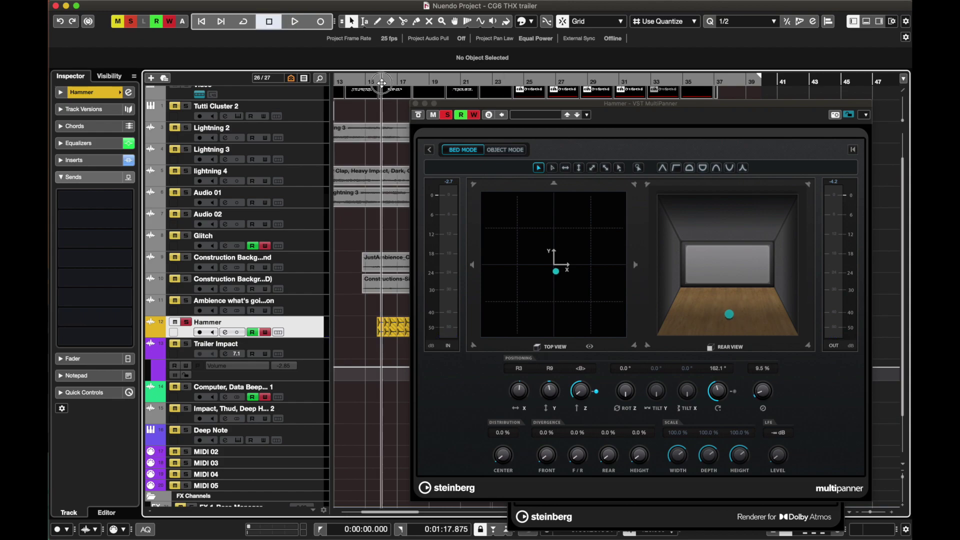
pyautogui.click(587, 299)
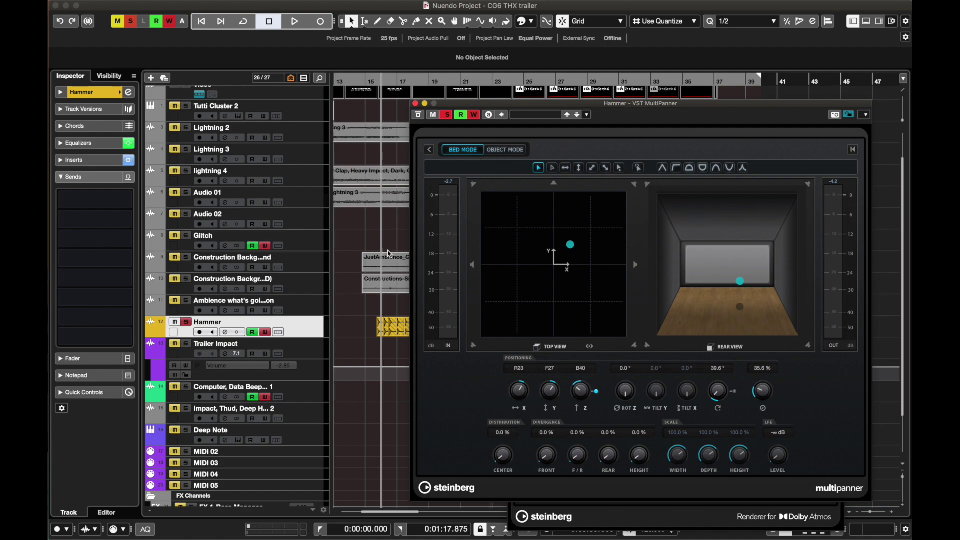
# Step: Close Hammer's MultiPanner and open the ADM Authoring for Dolby Atmos window
pyautogui.click(416, 104)
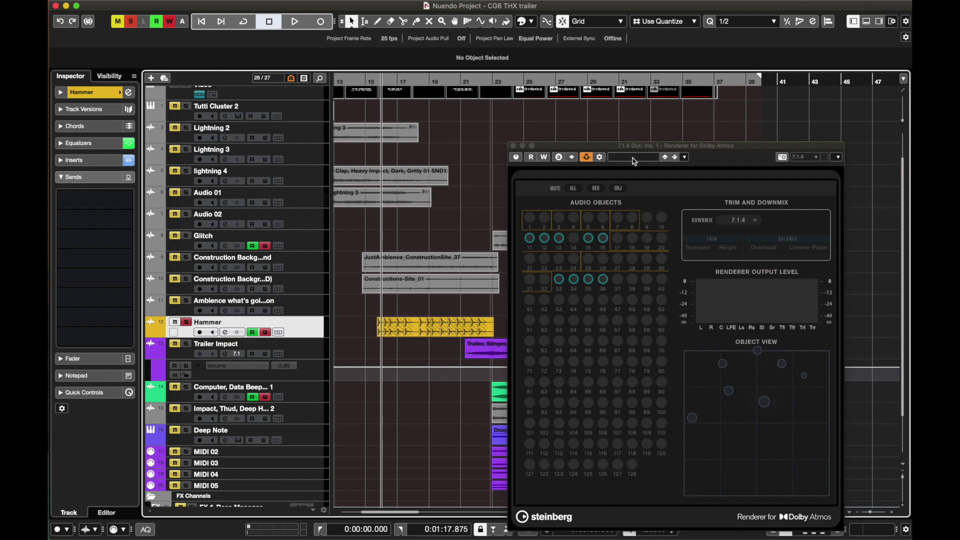
pyautogui.moveTo(644, 151); pyautogui.dragTo(648, 91)
pyautogui.moveTo(211, 3)
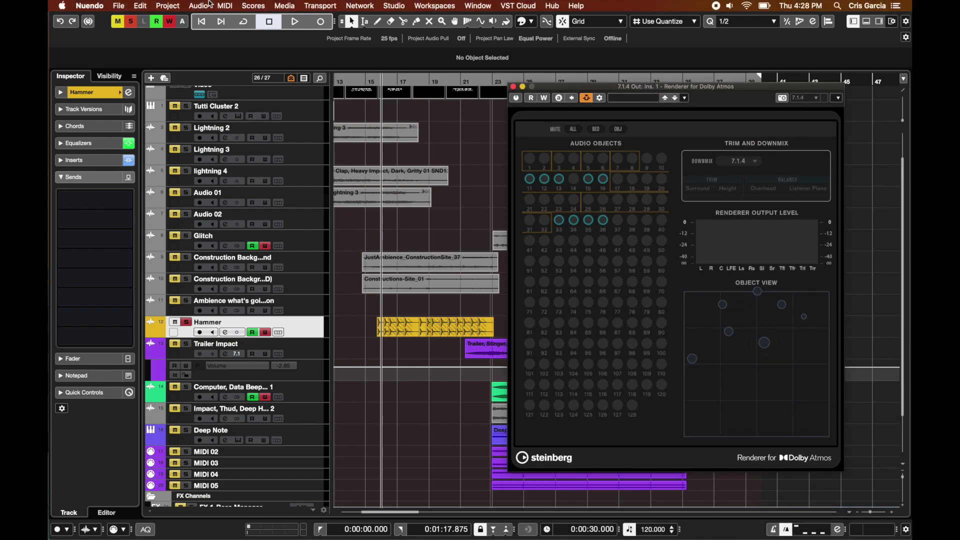
pyautogui.click(165, 6)
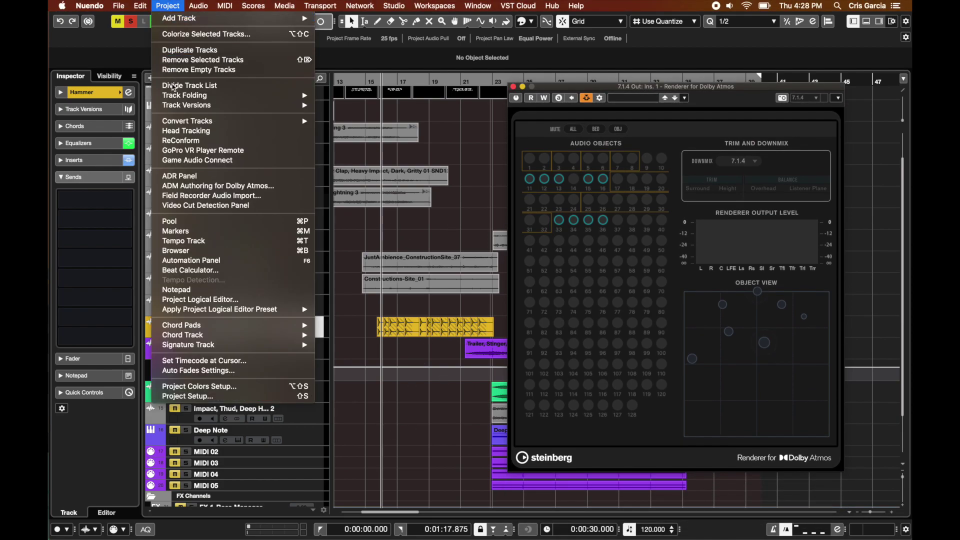
pyautogui.click(188, 186)
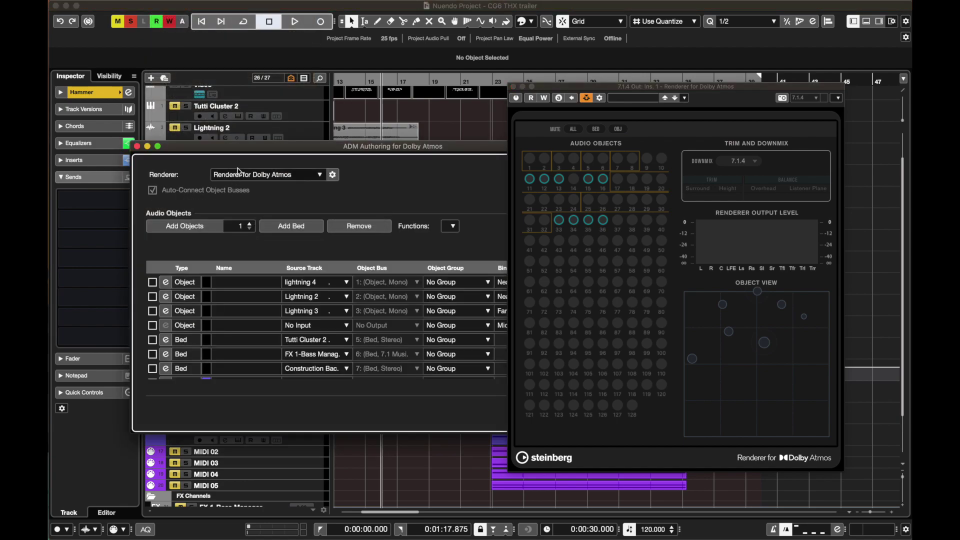
# Step: Rearrange the ADM Authoring and Renderer for Dolby Atmos windows so the audio objects table is readable beside the Renderer
pyautogui.moveTo(244, 143)
pyautogui.mouseDown()
pyautogui.moveTo(243, 115)
pyautogui.moveTo(244, 149)
pyautogui.mouseUp()
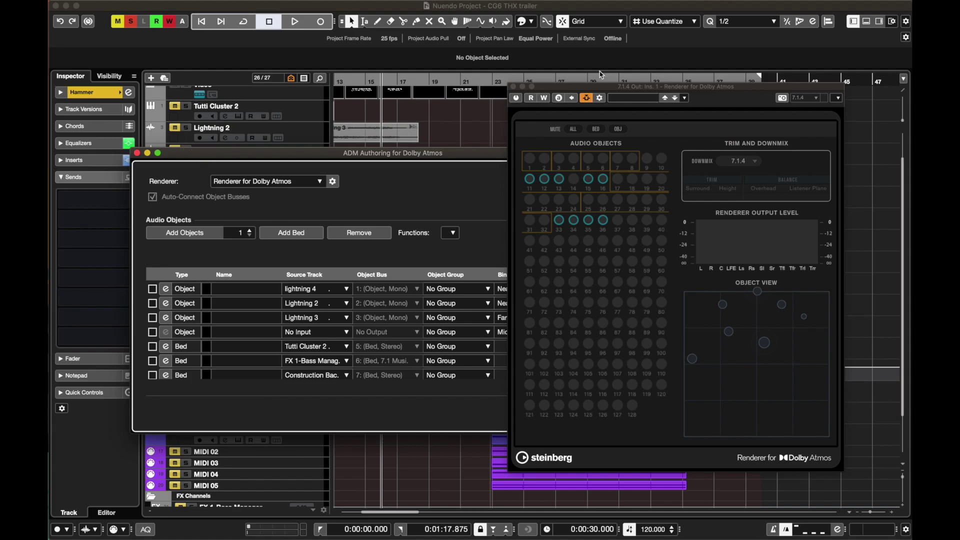
pyautogui.moveTo(608, 91); pyautogui.dragTo(663, 89)
pyautogui.moveTo(328, 156); pyautogui.dragTo(262, 85)
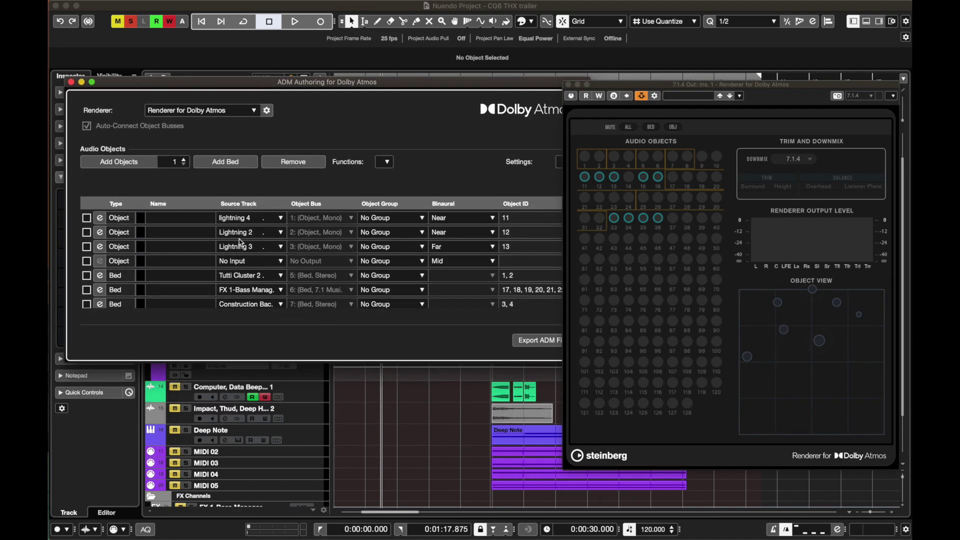
# Step: Check the available renderer types in ADM Authoring and keep Renderer for Dolby Atmos selected
pyautogui.click(201, 111)
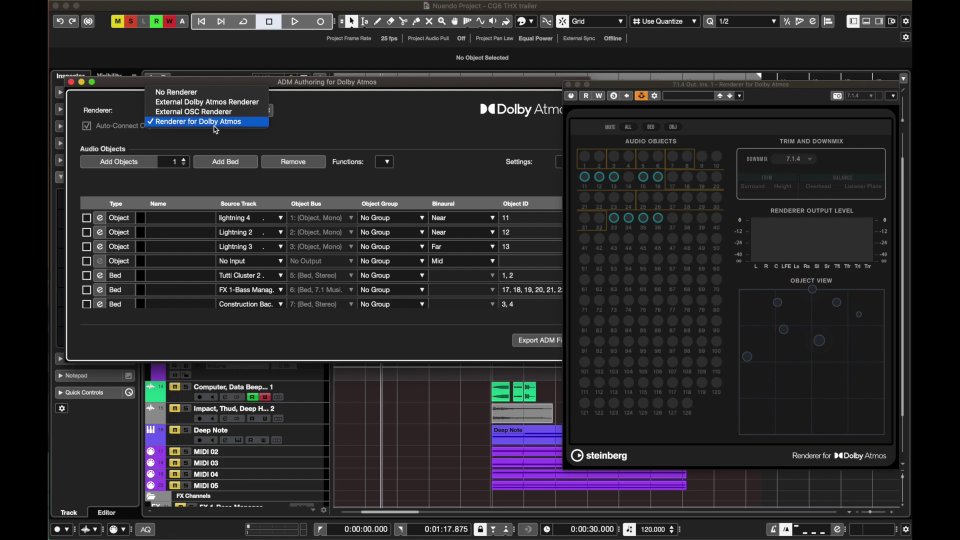
pyautogui.click(385, 145)
pyautogui.click(208, 114)
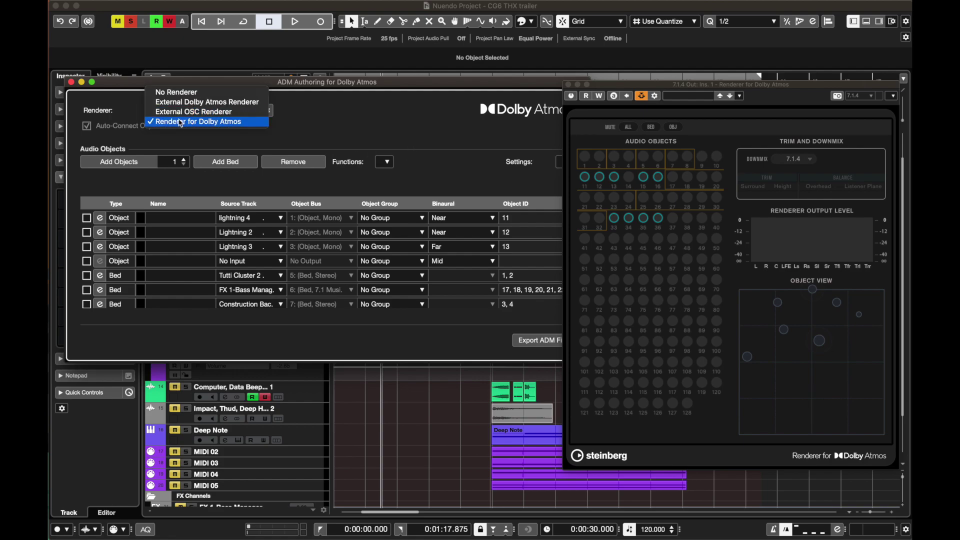
pyautogui.click(195, 123)
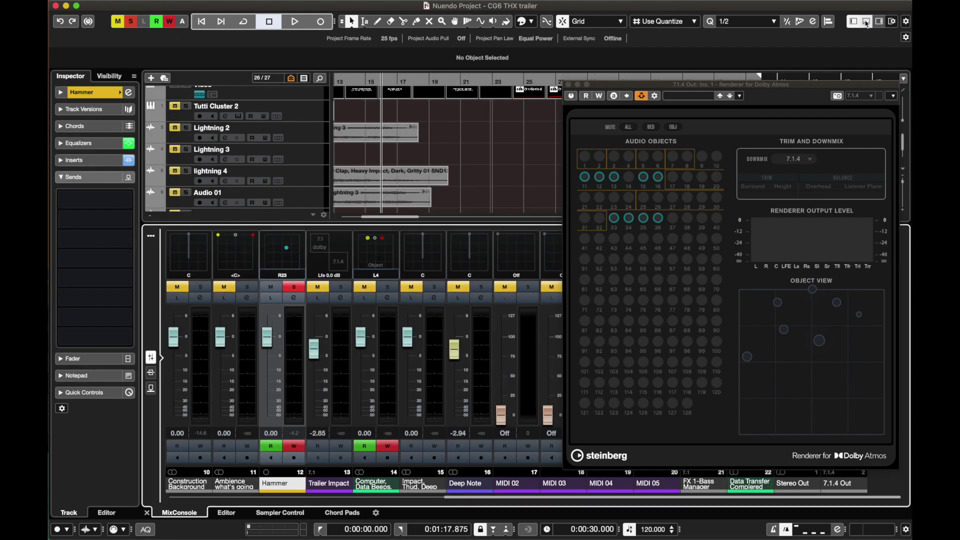
# Step: Open the 7.1.4 Out channel settings from the MixConsole, activate its Renderer for Dolby Atmos insert and close the settings
pyautogui.moveTo(629, 86); pyautogui.dragTo(384, 83)
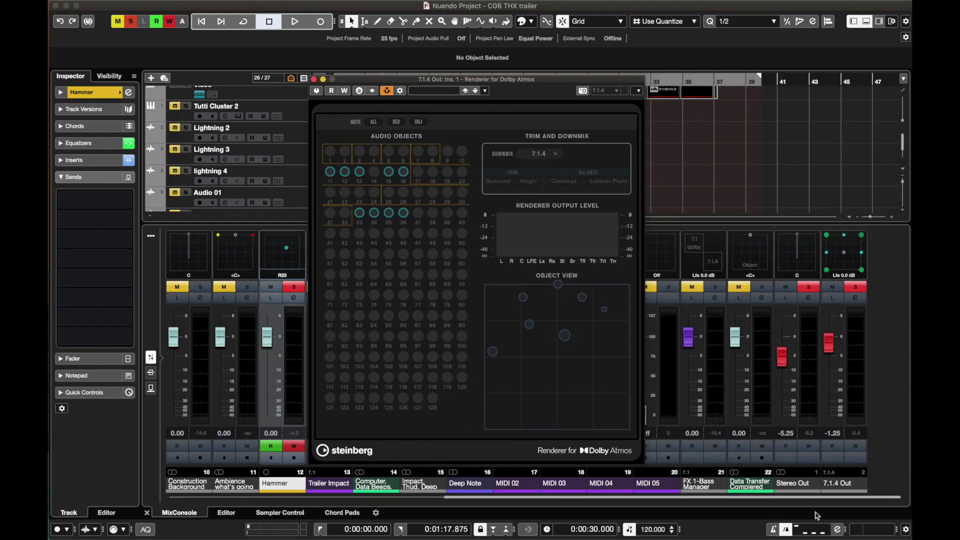
pyautogui.click(856, 297)
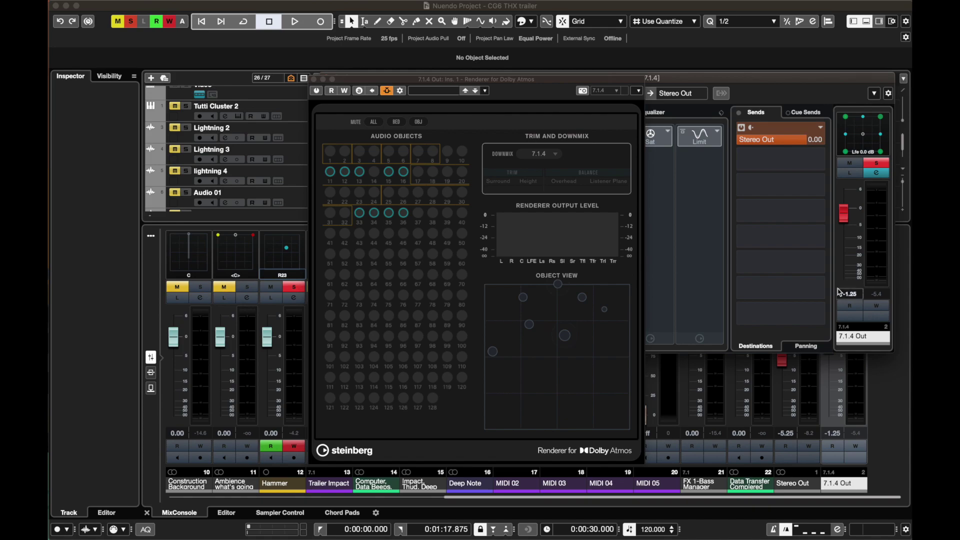
pyautogui.moveTo(424, 80); pyautogui.dragTo(622, 80)
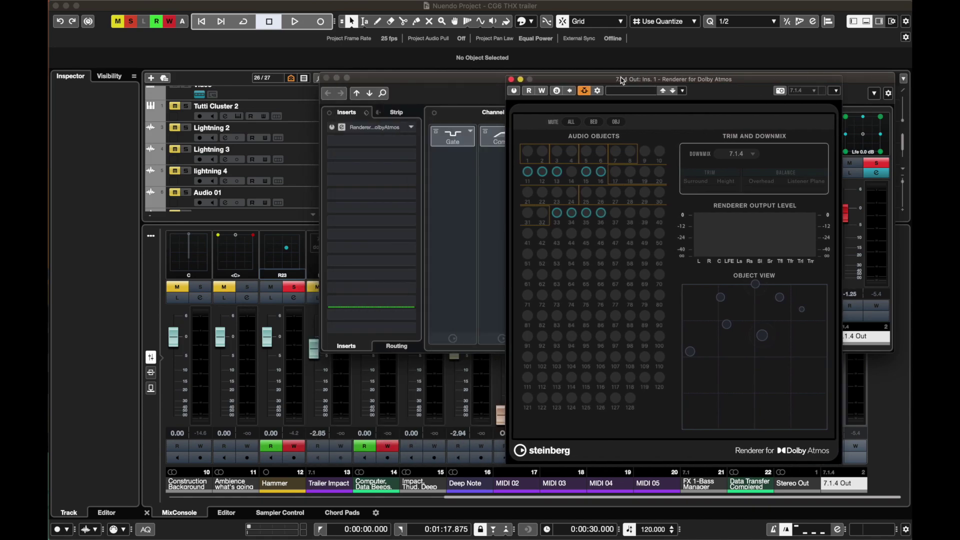
pyautogui.click(335, 131)
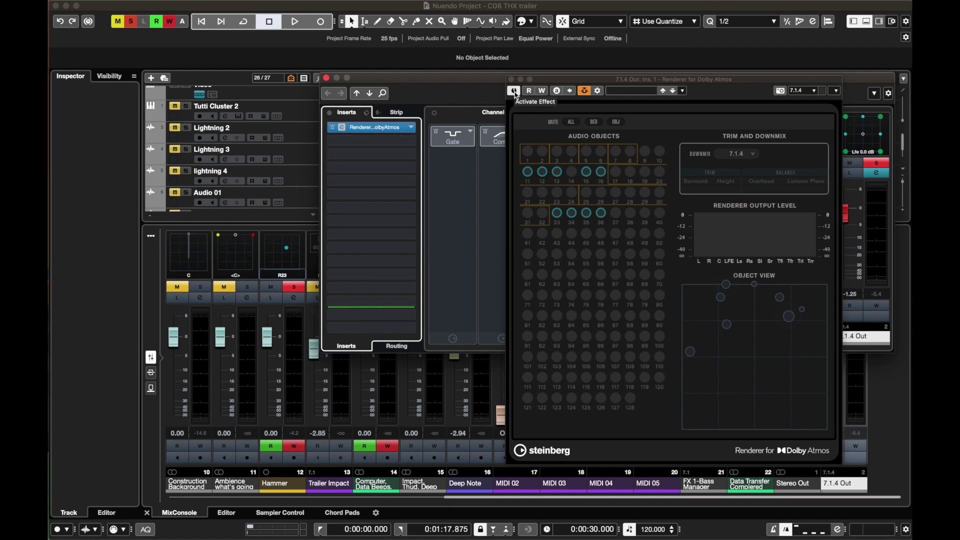
pyautogui.click(327, 78)
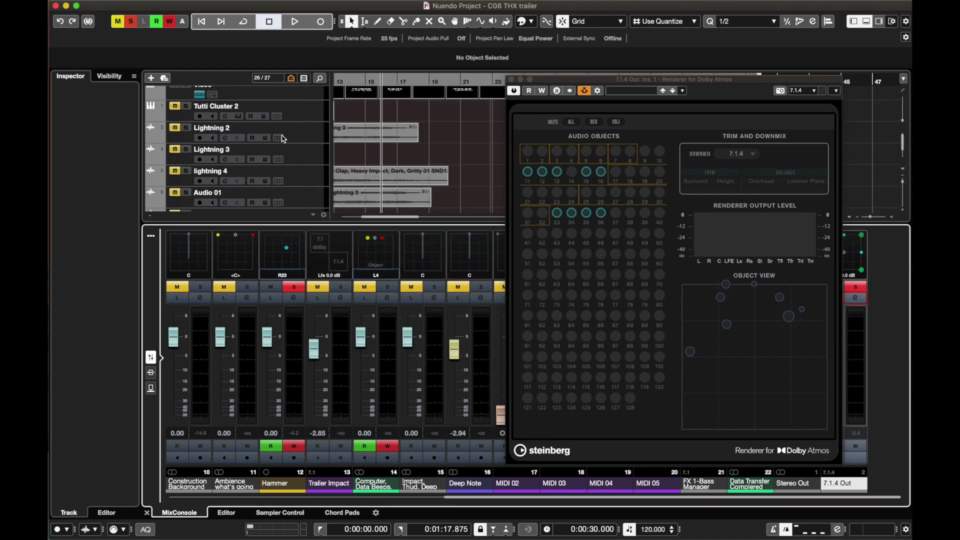
# Step: Find and select the Hammer track in the track list
pyautogui.scroll(-5, 286, 142)
pyautogui.scroll(2, 286, 142)
pyautogui.scroll(-4, 260, 160)
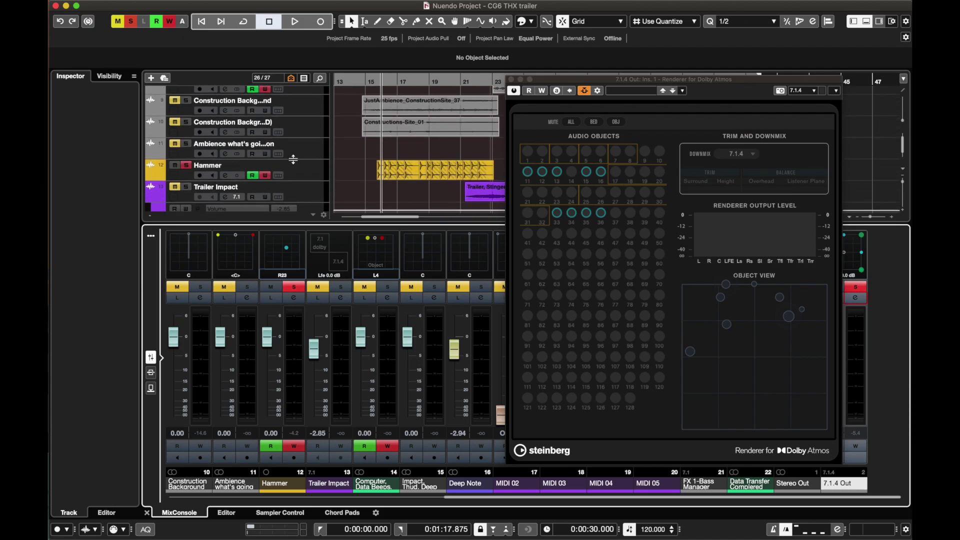
pyautogui.click(226, 172)
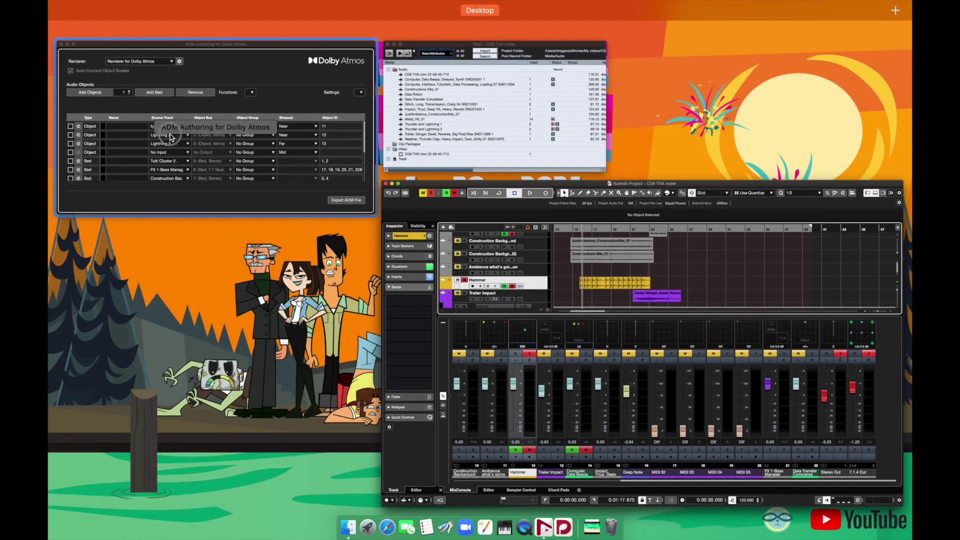
# Step: Bring the ADM Authoring window back into view and look over the external renderer options without changing the selection
pyautogui.moveTo(214, 47); pyautogui.dragTo(255, 83)
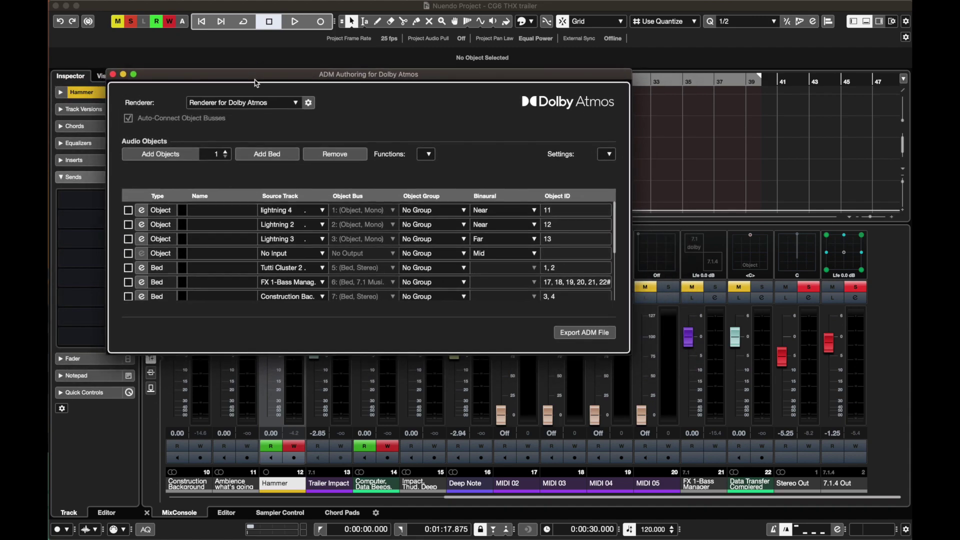
pyautogui.click(234, 104)
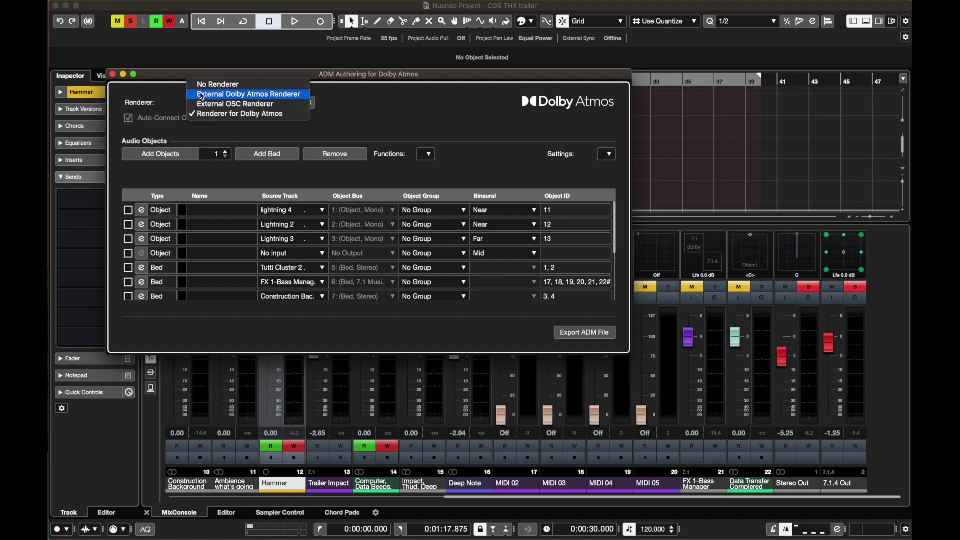
pyautogui.click(432, 90)
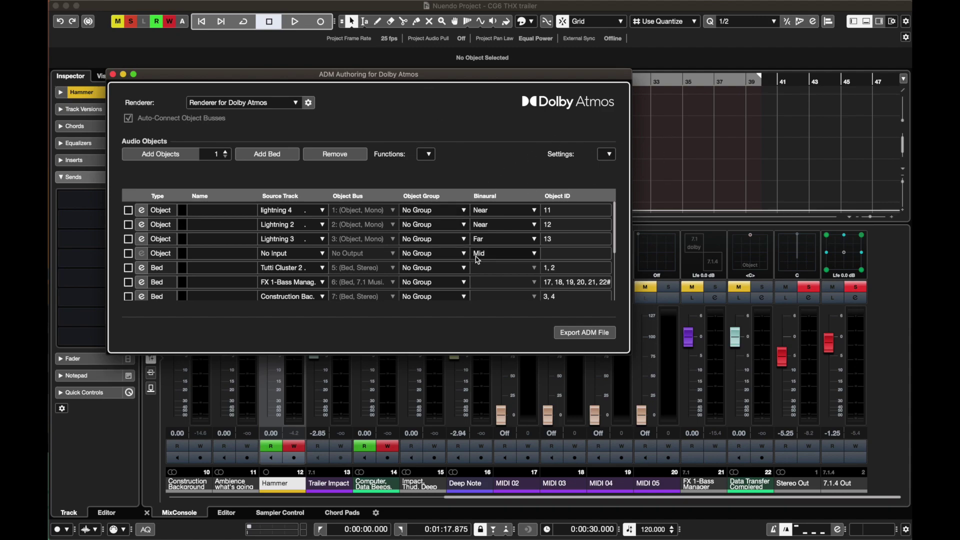
# Step: Launch Dolby Atmos Renderer Remote from the Dolby application folder and place its window clear of the ADM Authoring window's edge
pyautogui.hscroll(3, 476, 260)
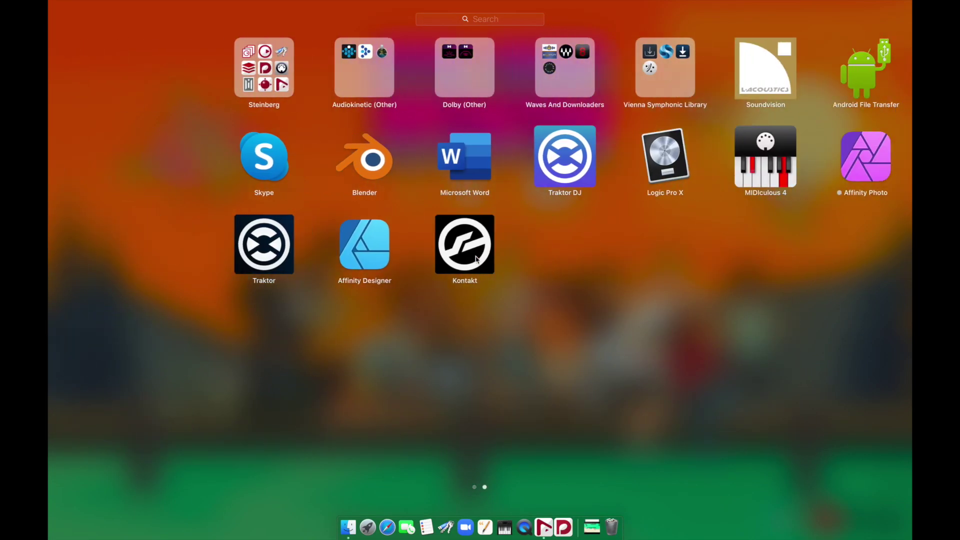
pyautogui.click(356, 88)
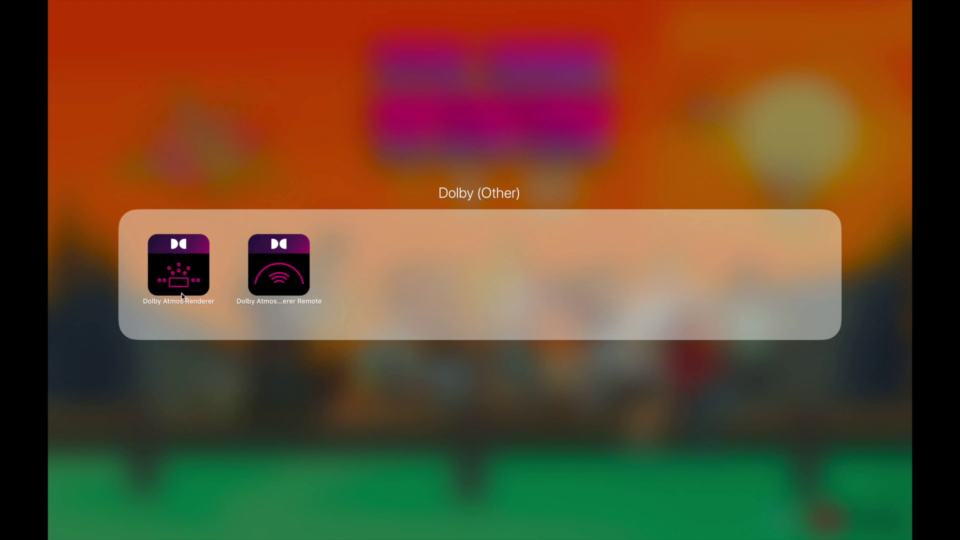
pyautogui.click(291, 268)
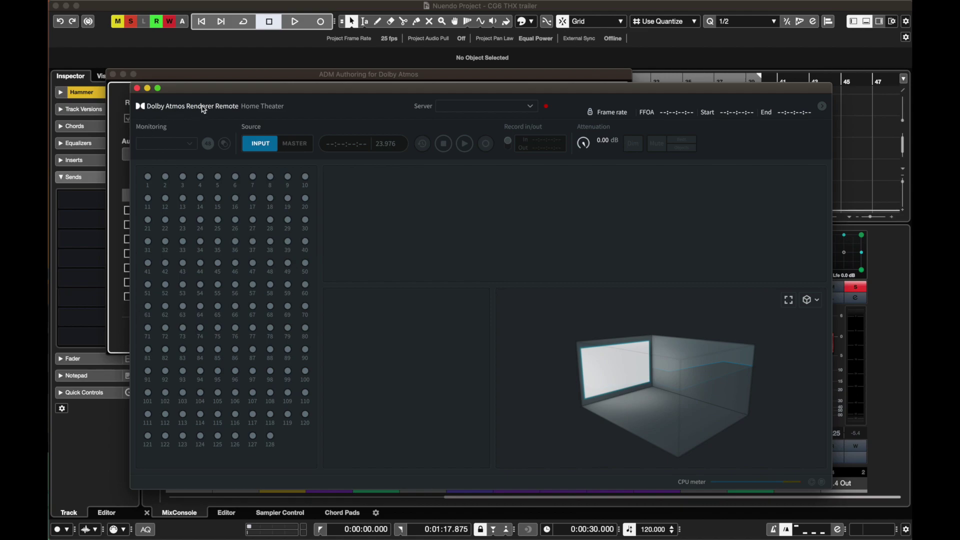
pyautogui.moveTo(229, 90); pyautogui.dragTo(281, 91)
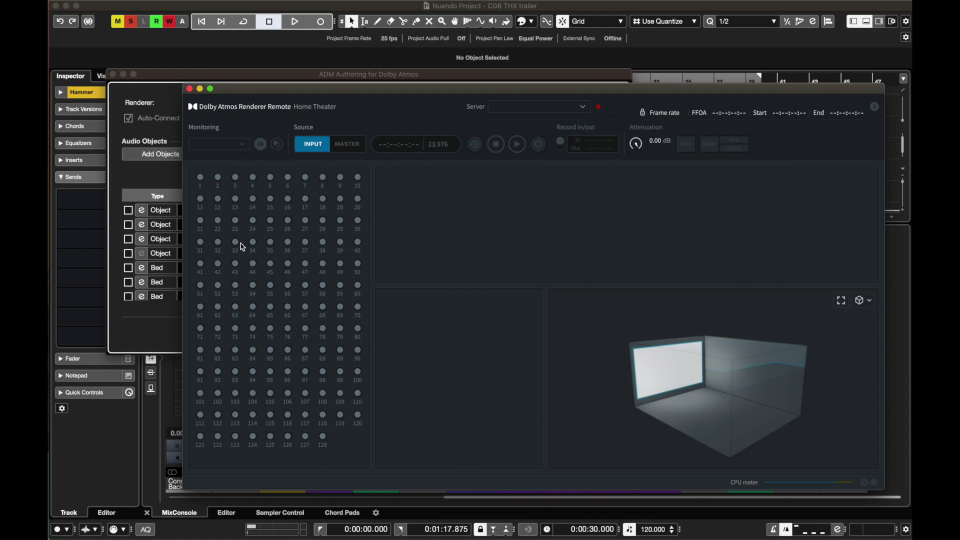
# Step: Rotate the 3D room, preview its Person view, return to Theater view and quit Dolby Atmos Renderer Remote
pyautogui.moveTo(734, 396); pyautogui.dragTo(706, 372)
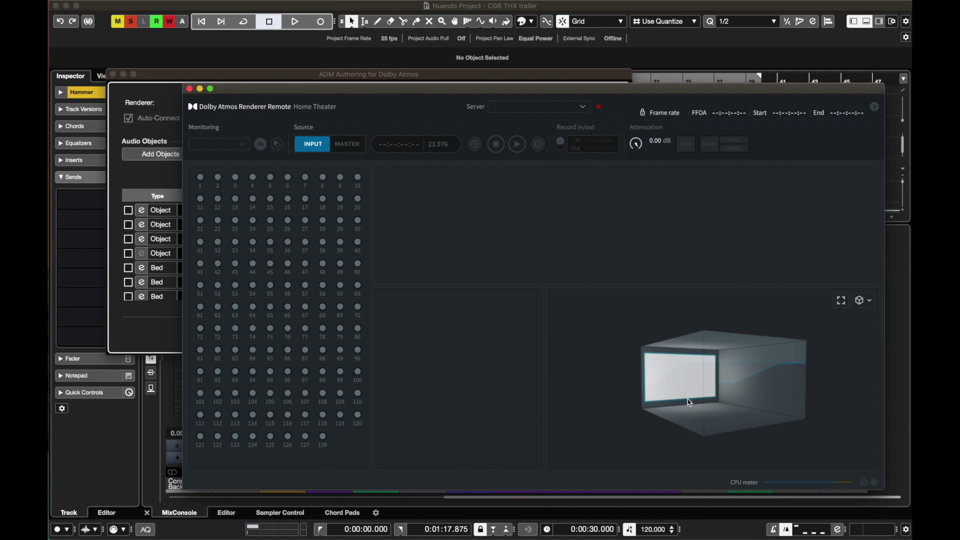
pyautogui.click(860, 300)
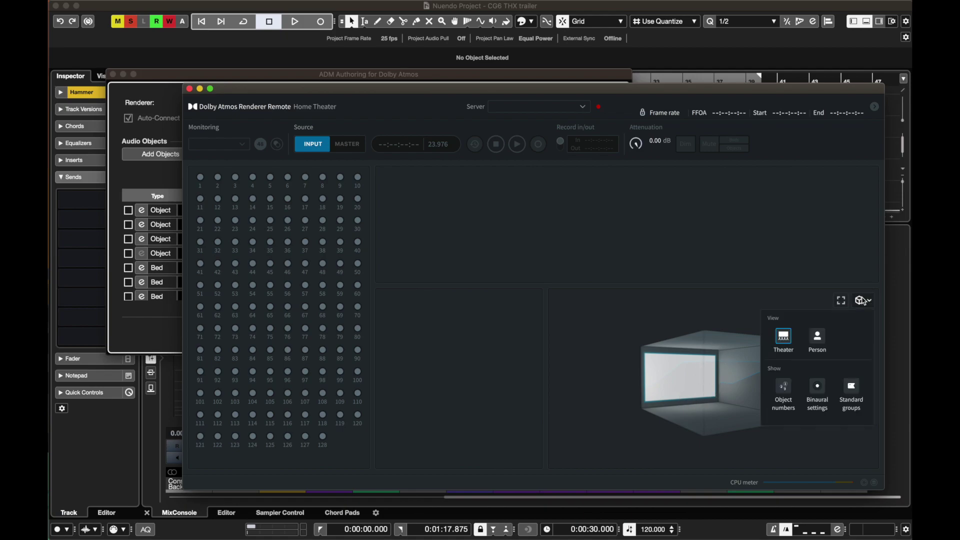
pyautogui.click(817, 338)
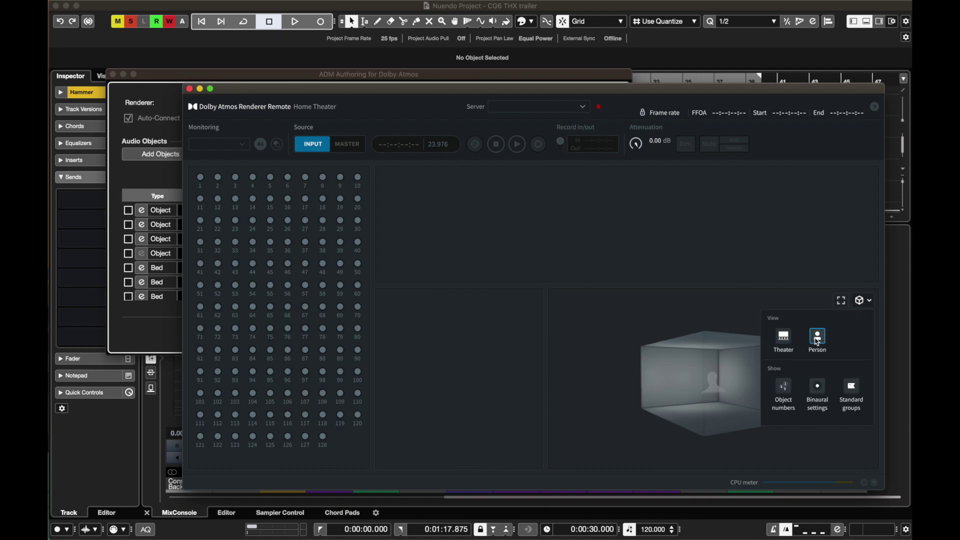
pyautogui.click(785, 339)
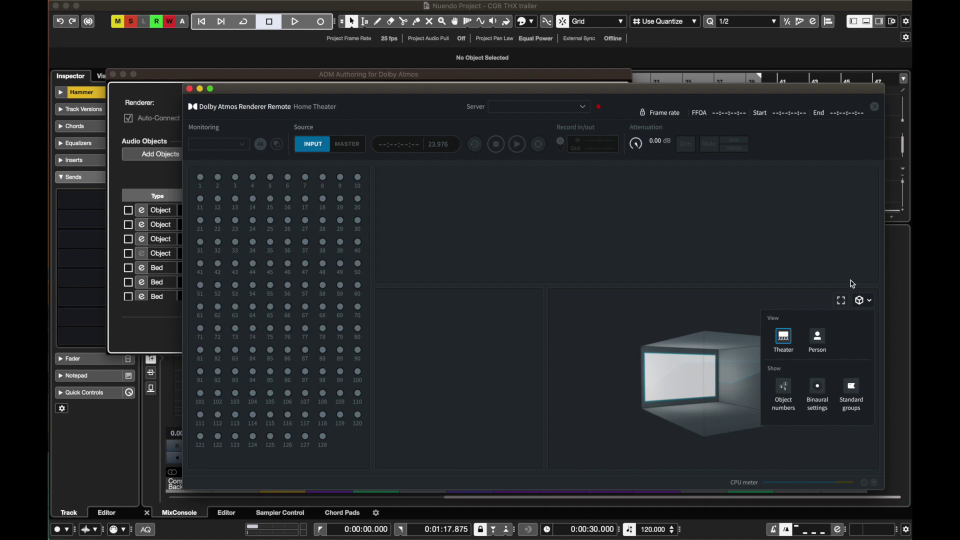
pyautogui.click(864, 300)
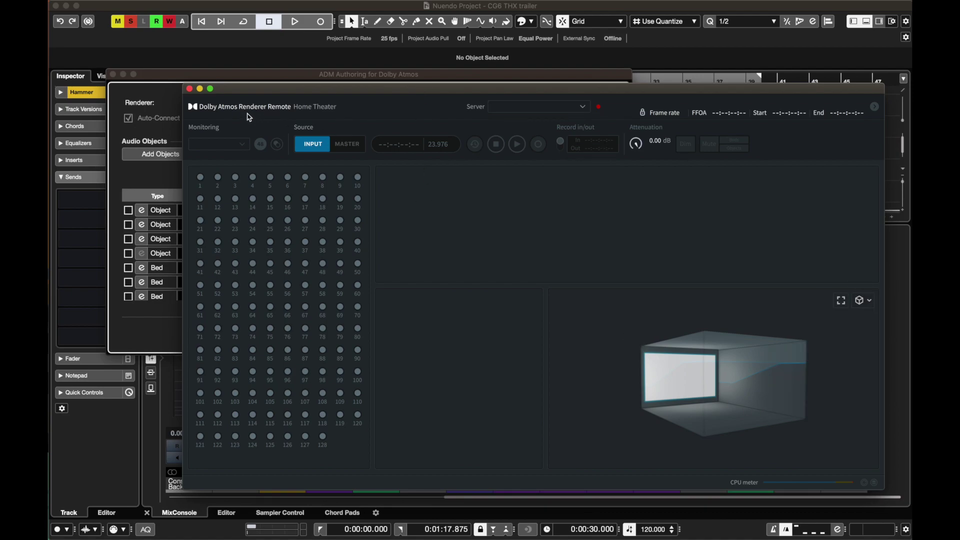
pyautogui.click(108, 4)
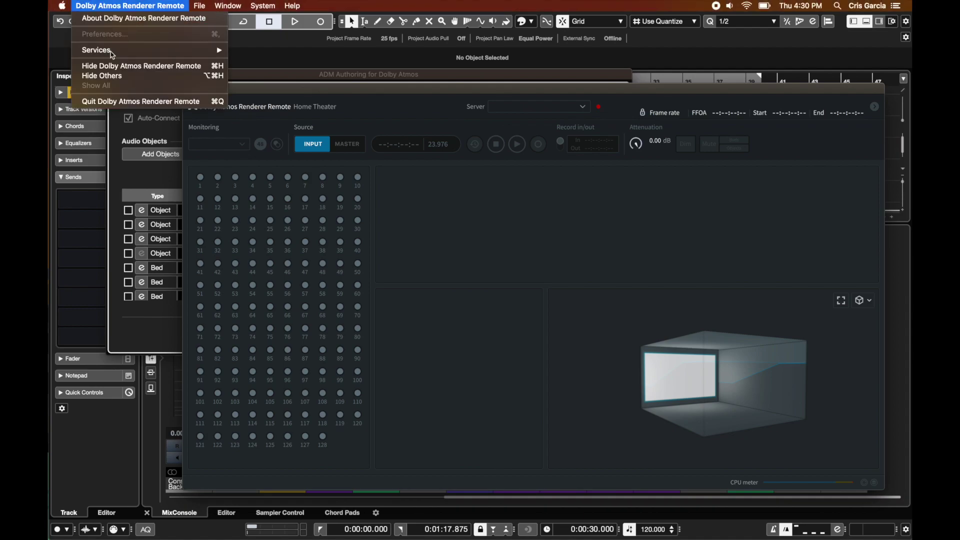
pyautogui.click(99, 104)
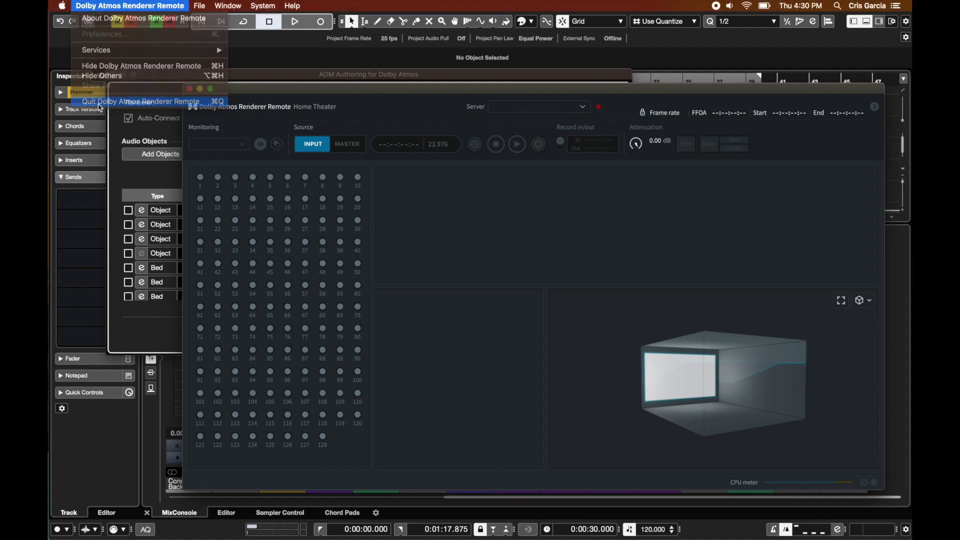
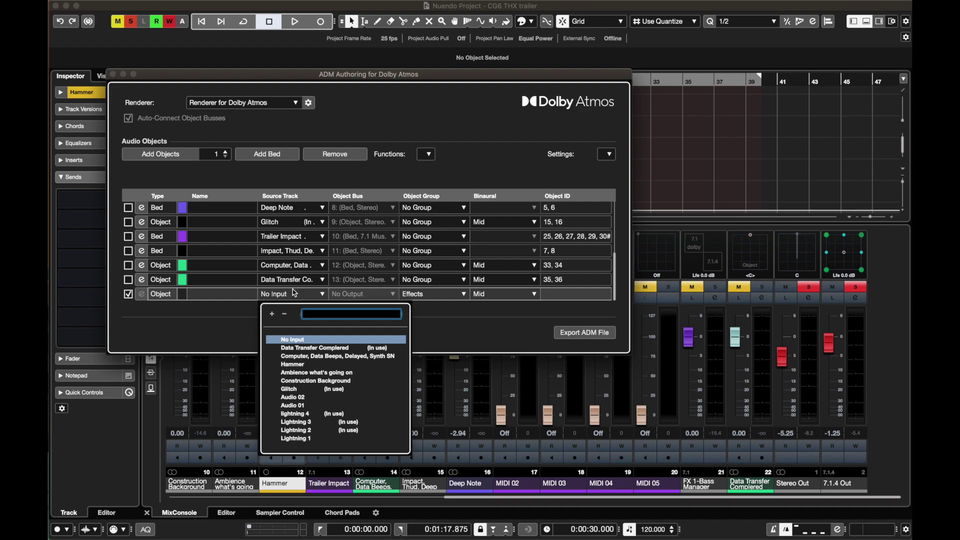
# Step: Assign the Hammer track as the source of the new Effects object and close the ADM Authoring window
pyautogui.click(294, 292)
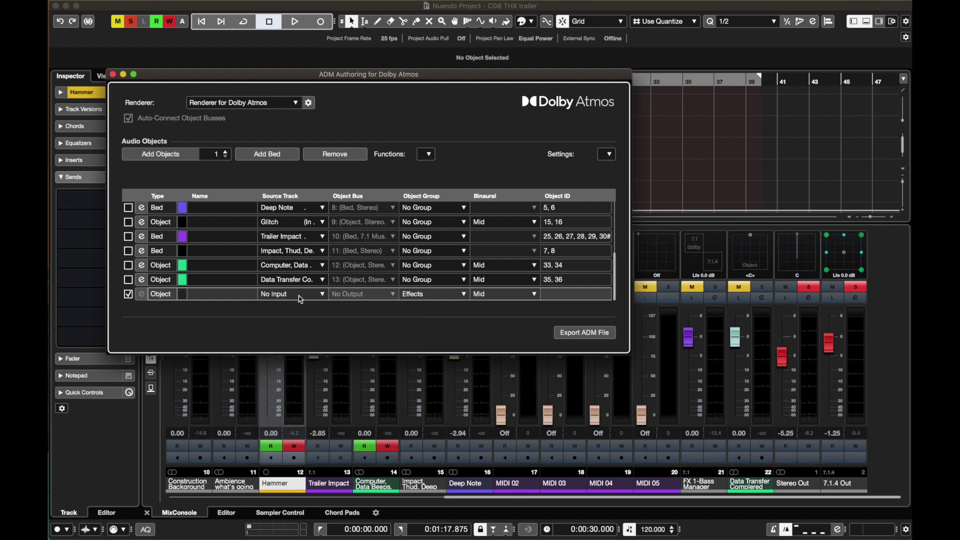
pyautogui.click(299, 296)
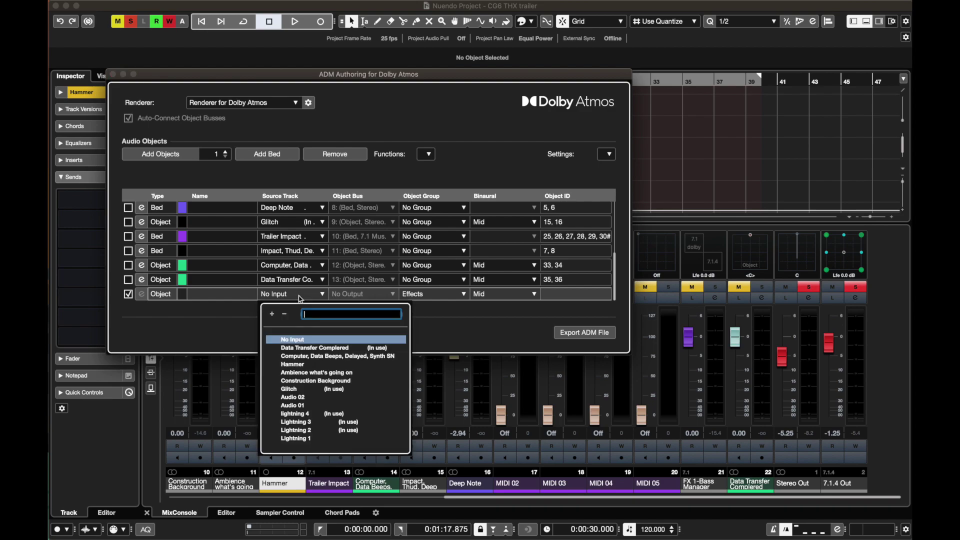
pyautogui.click(295, 365)
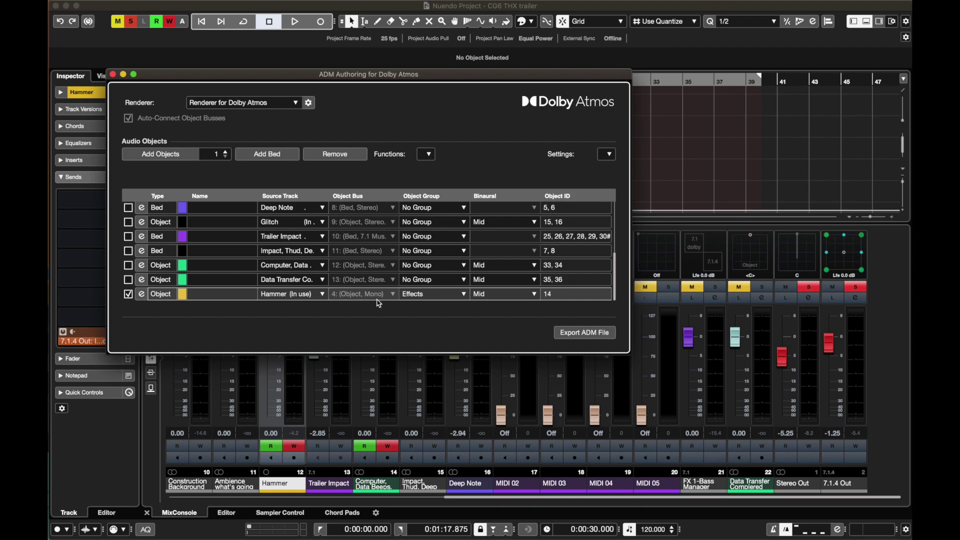
pyautogui.click(112, 74)
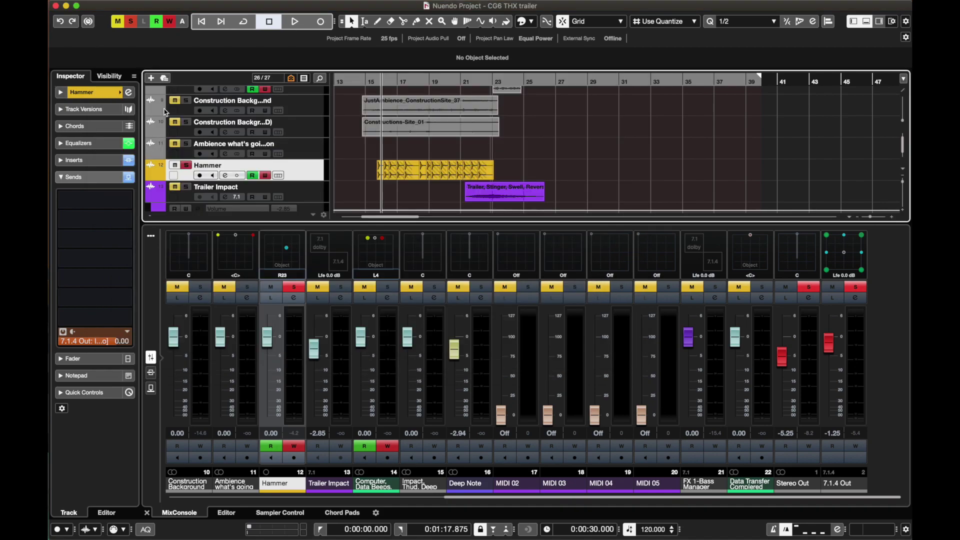
# Step: Open the Renderer for Dolby Atmos insert from the 7.1.4 Out channel settings, then close those settings
pyautogui.click(855, 298)
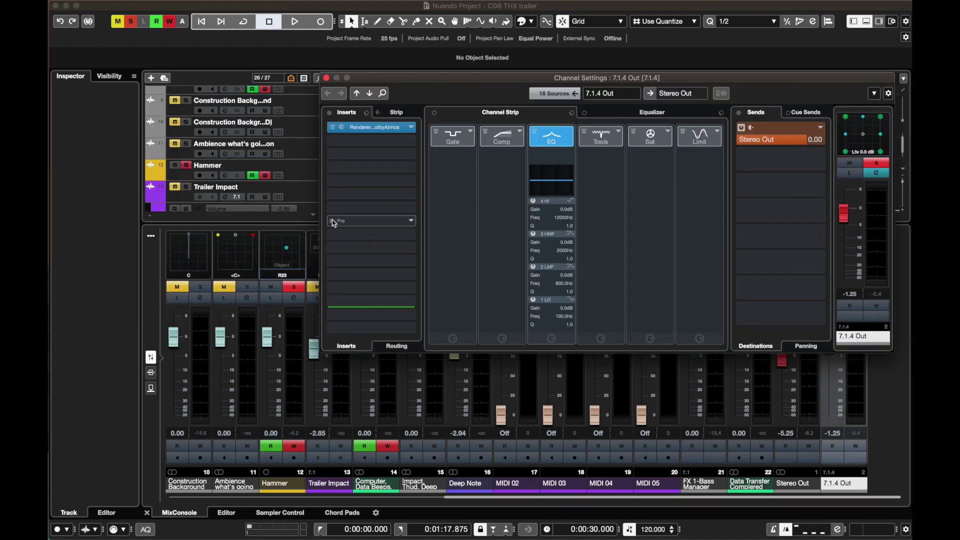
pyautogui.click(373, 127)
pyautogui.click(326, 78)
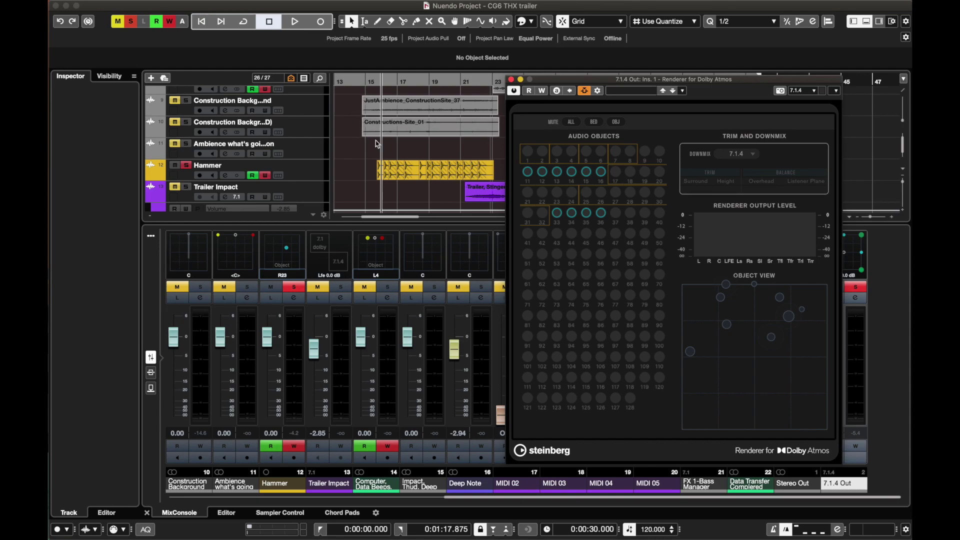
# Step: Play the hammer passage from 0:00:29.000 and examine the moving object in the Renderer's Object View
pyautogui.scroll(-2, 379, 145)
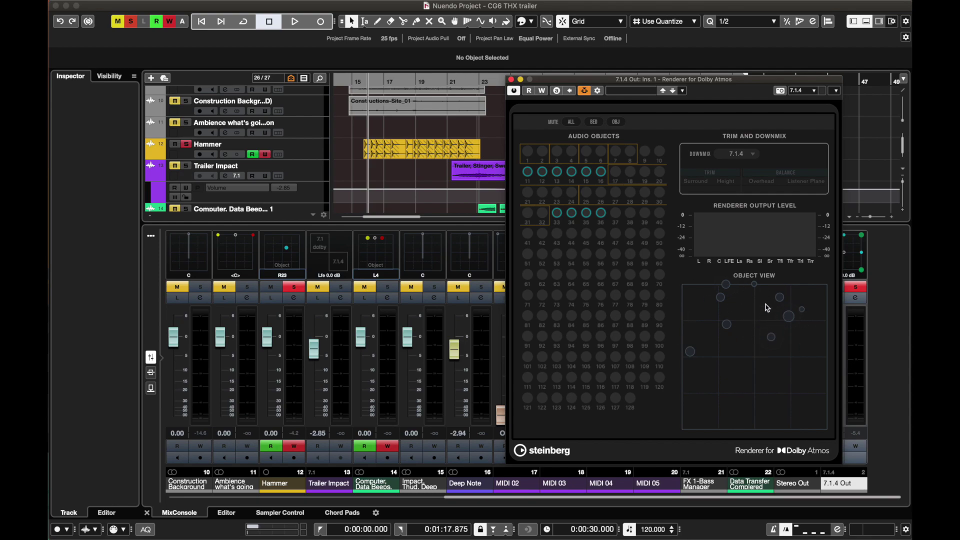
pyautogui.click(350, 84)
pyautogui.click(359, 83)
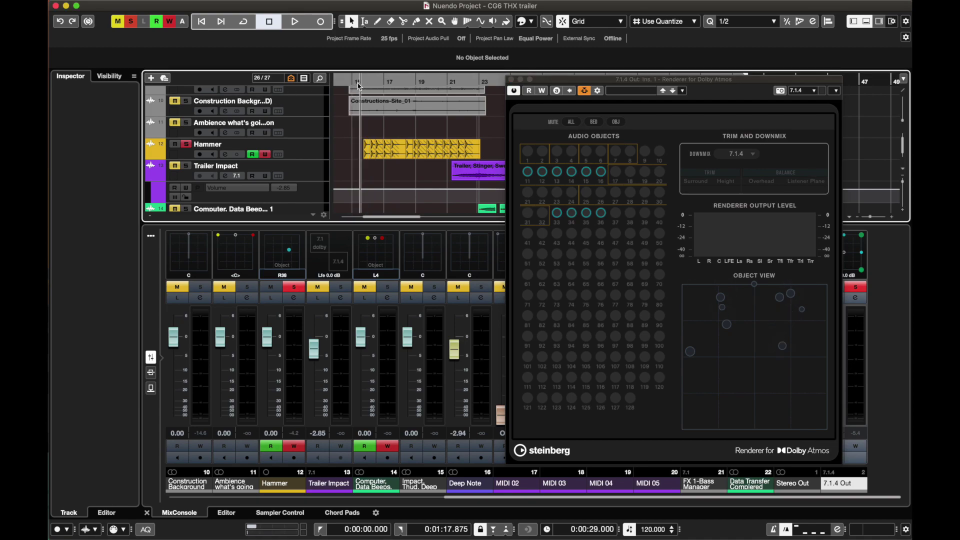
pyautogui.press('space')
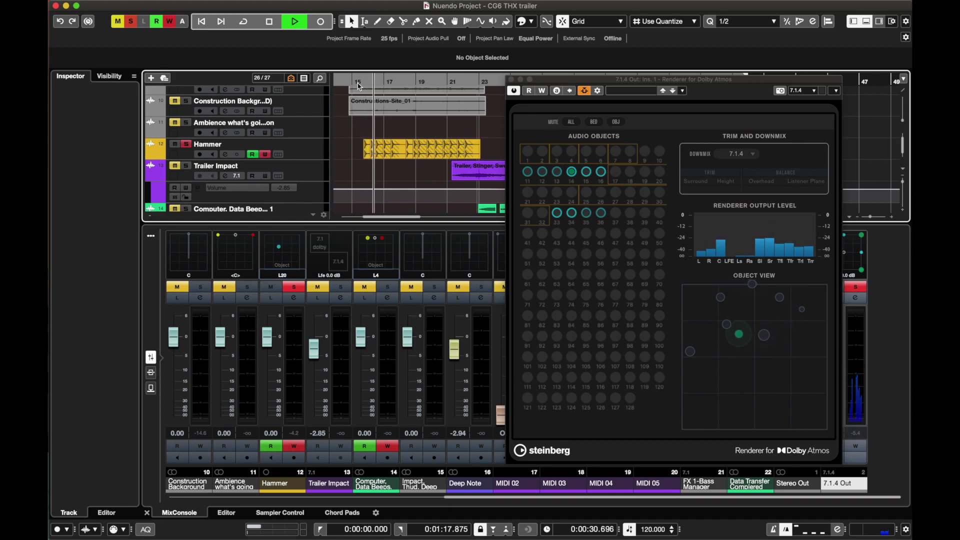
pyautogui.press('space')
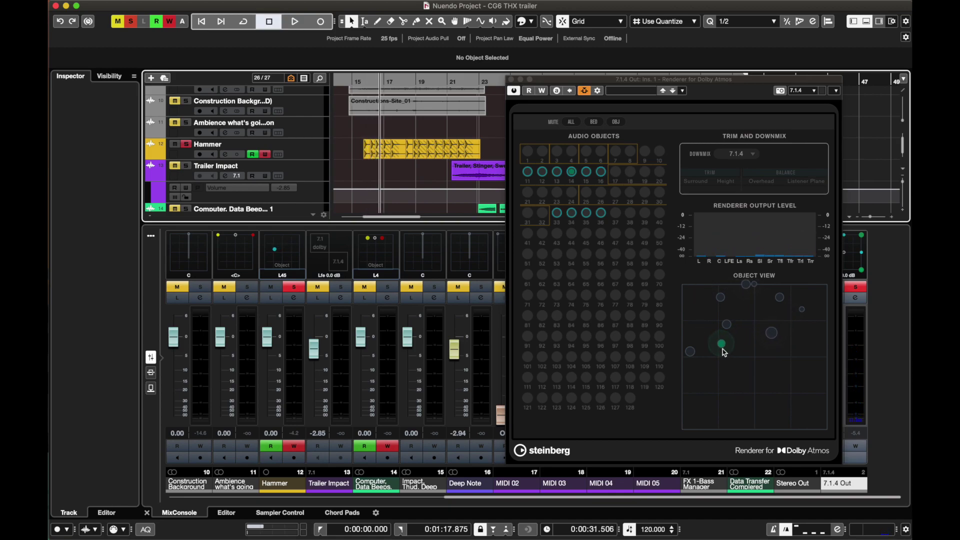
pyautogui.click(725, 350)
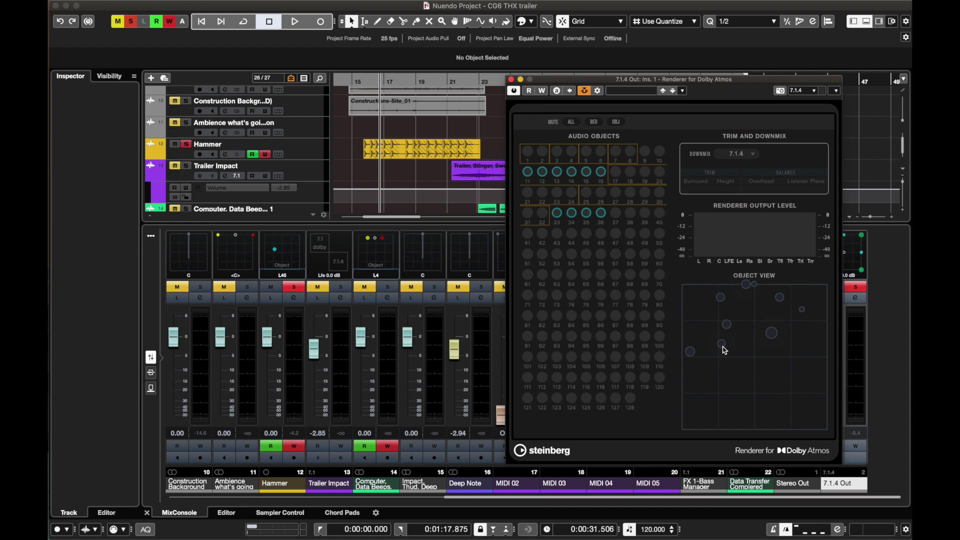
# Step: Select the Hammer track and play on briefly to follow its object in the Renderer
pyautogui.click(380, 88)
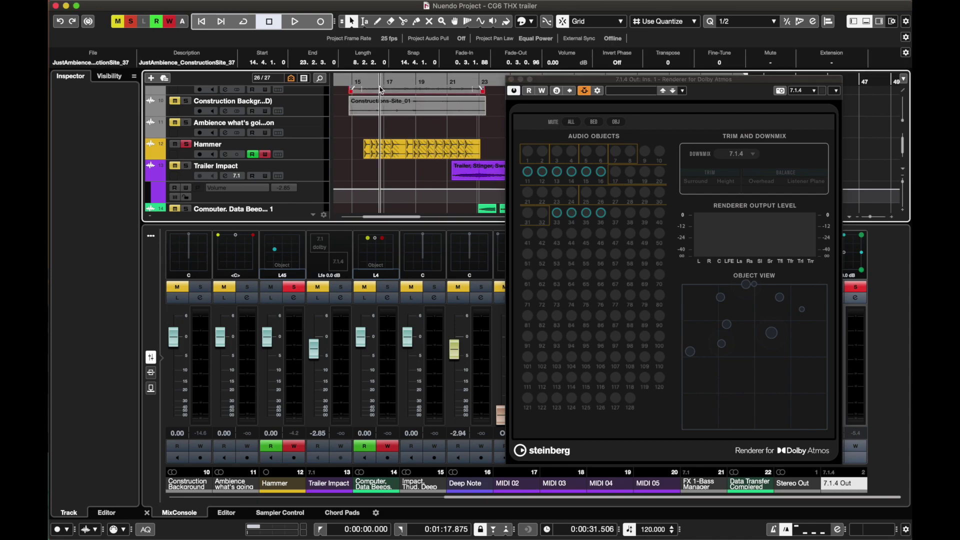
pyautogui.click(313, 154)
pyautogui.press('space')
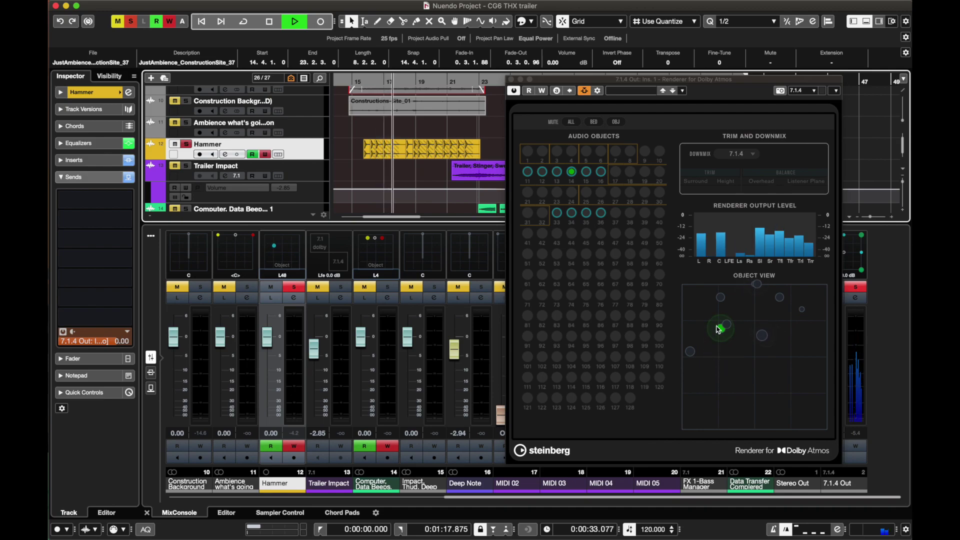
pyautogui.press('space')
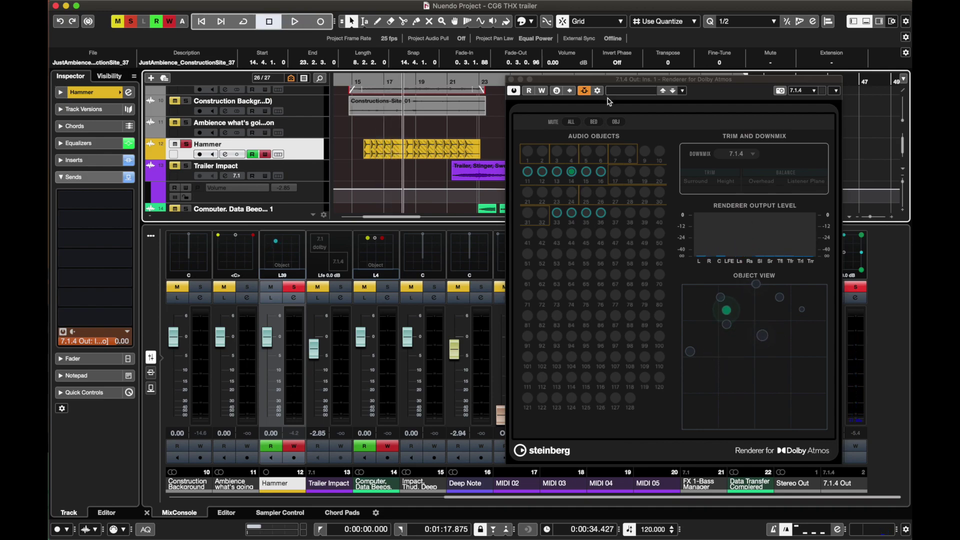
# Step: Open the Hammer track's VST MultiPanner, place it beside the Renderer and turn off its automation read and write
pyautogui.doubleClick(275, 254)
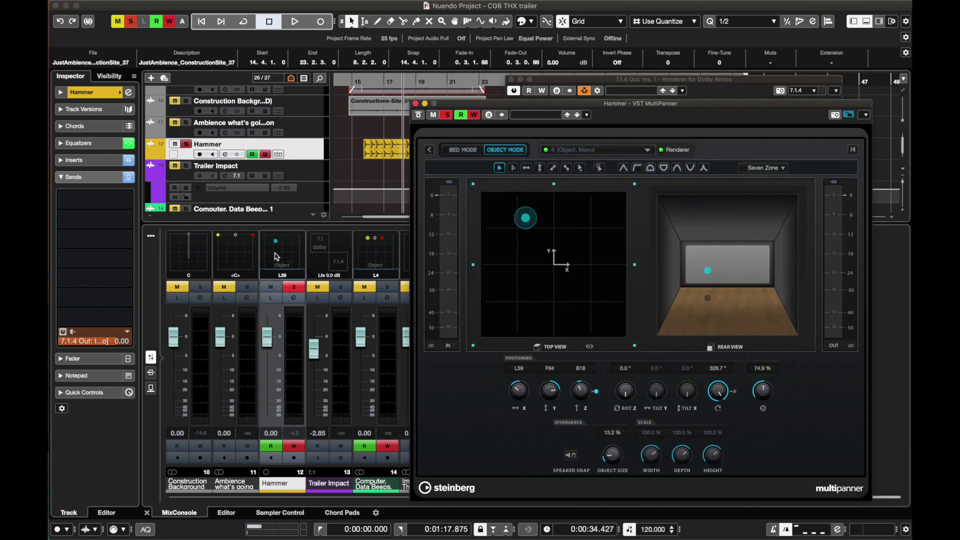
pyautogui.moveTo(554, 106); pyautogui.dragTo(198, 85)
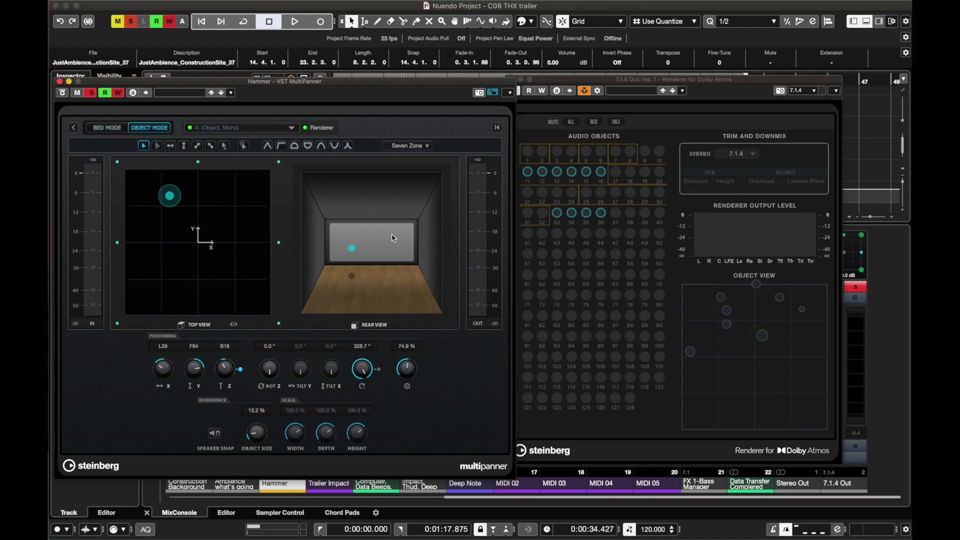
pyautogui.click(106, 94)
# Step: Move the Hammer object in the panner's rear and top views to about R26, F21, T19
pyautogui.moveTo(348, 248); pyautogui.dragTo(373, 245)
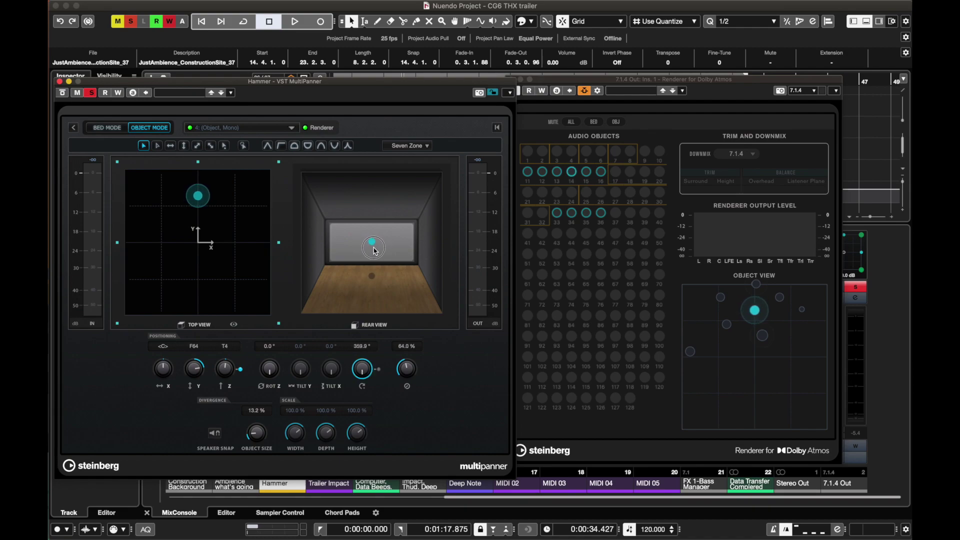
pyautogui.moveTo(375, 250)
pyautogui.mouseDown()
pyautogui.moveTo(367, 241)
pyautogui.moveTo(370, 270)
pyautogui.moveTo(388, 263)
pyautogui.moveTo(368, 221)
pyautogui.moveTo(364, 235)
pyautogui.mouseUp()
pyautogui.moveTo(193, 204); pyautogui.dragTo(209, 234)
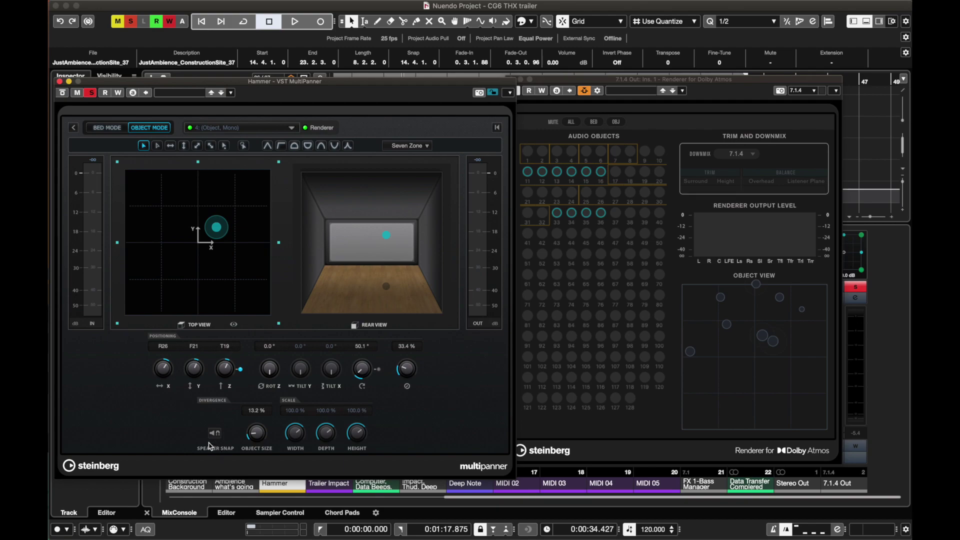
# Step: Turn Hammer's automation read back on and close the MultiPanner
pyautogui.click(105, 93)
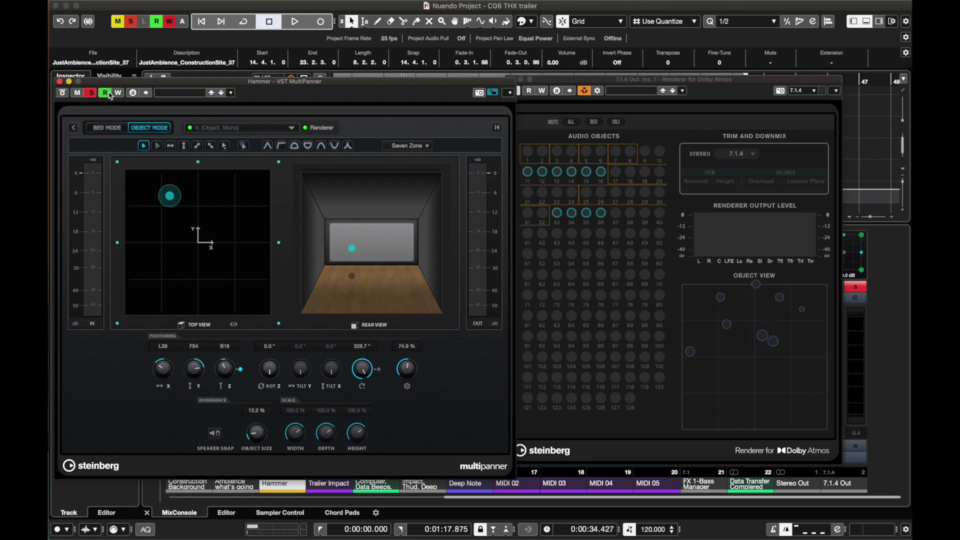
pyautogui.click(70, 76)
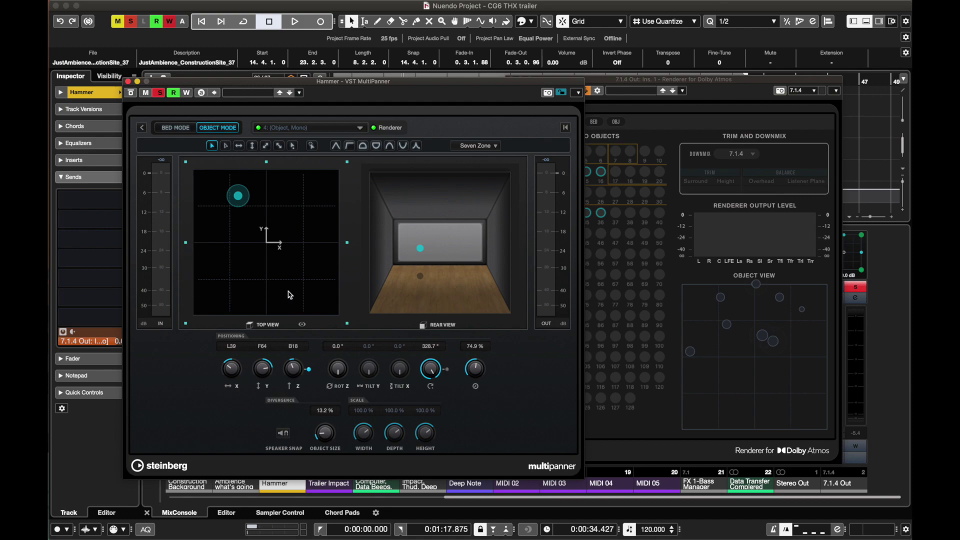
pyautogui.click(128, 84)
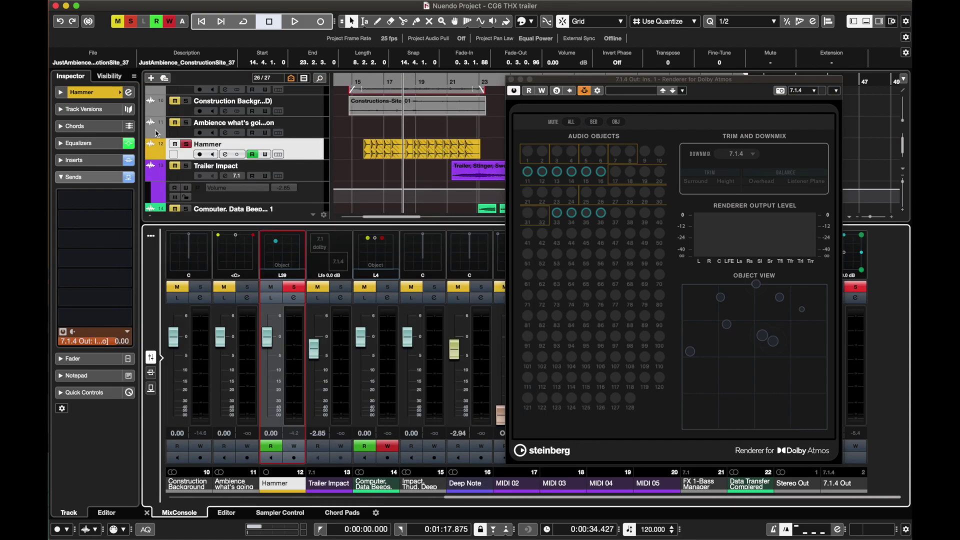
# Step: Open the Hammer channel settings and add VST MultiPanner from Spatial + Panner to insert slot 16
pyautogui.click(294, 298)
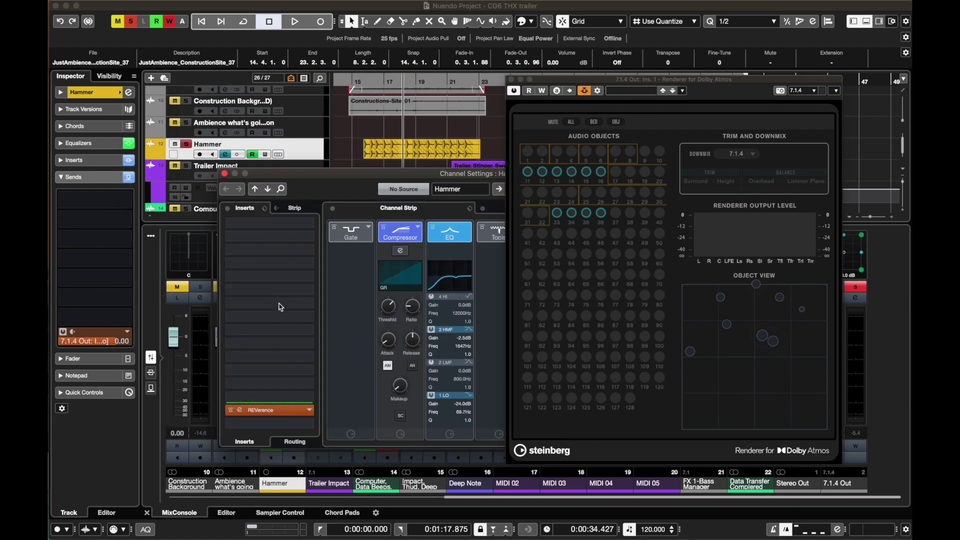
pyautogui.click(265, 353)
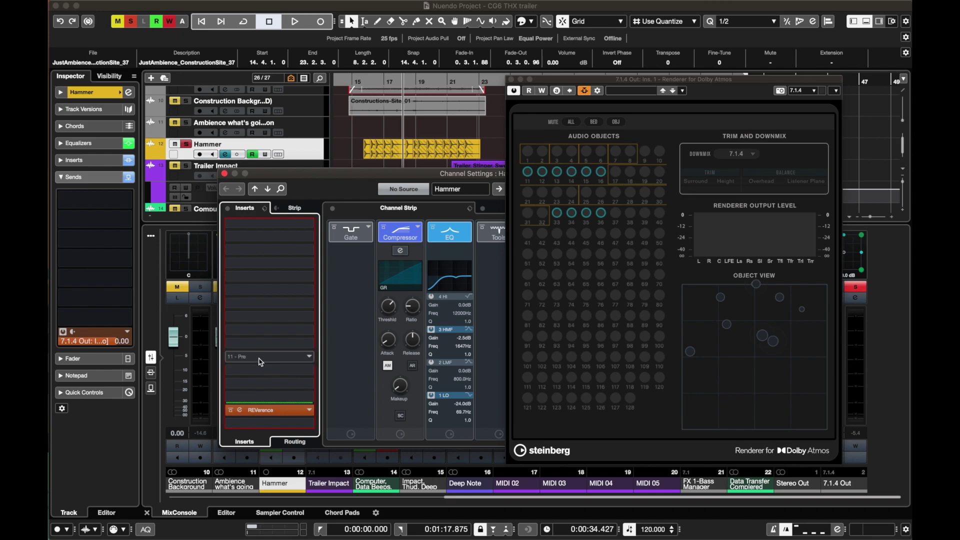
pyautogui.click(268, 424)
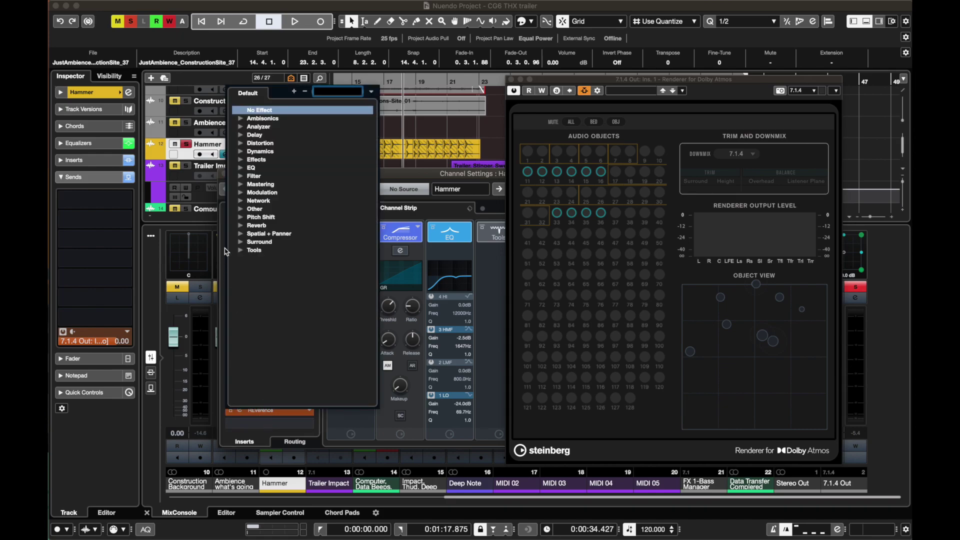
pyautogui.click(240, 233)
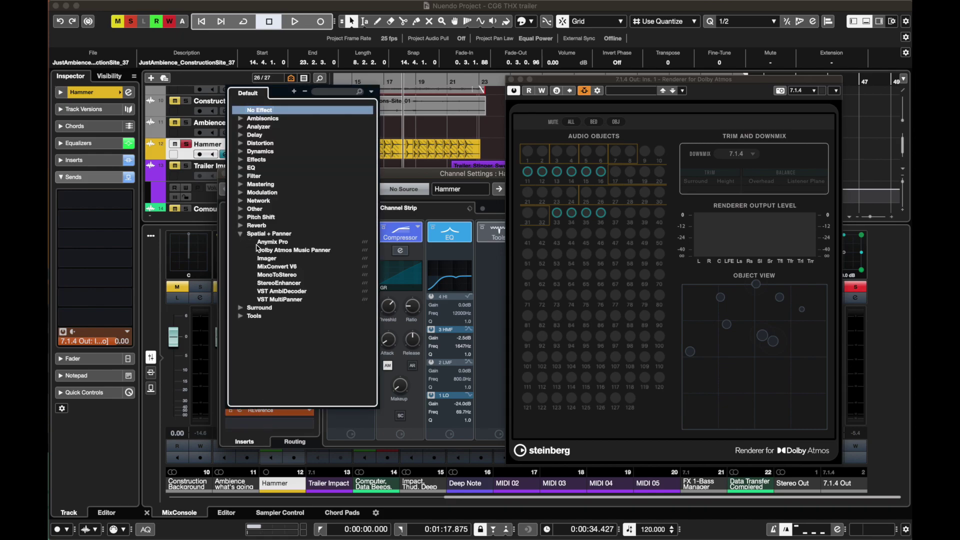
pyautogui.click(282, 300)
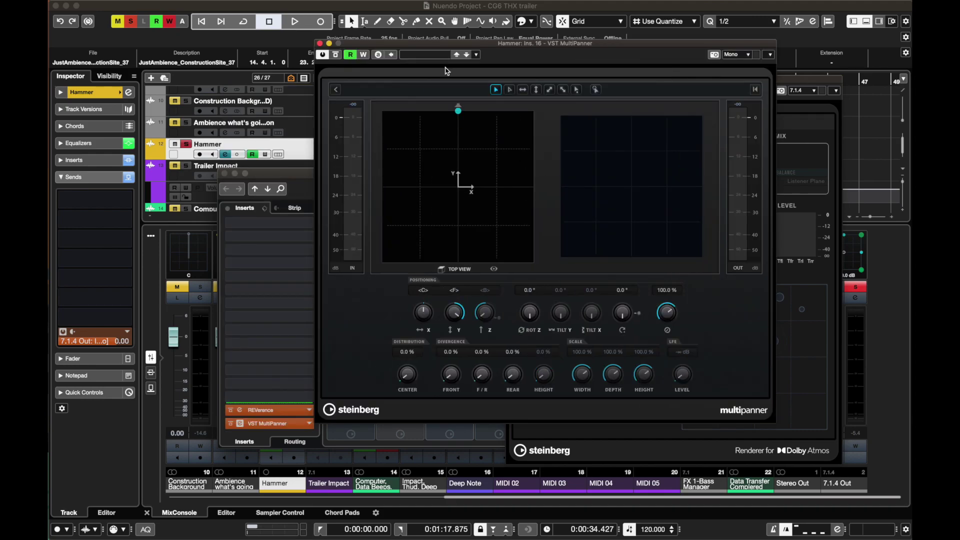
# Step: Set the inserted MultiPanner's position to about L19, F9 and close its window
pyautogui.moveTo(462, 126); pyautogui.dragTo(466, 226)
pyautogui.moveTo(480, 45); pyautogui.dragTo(289, 44)
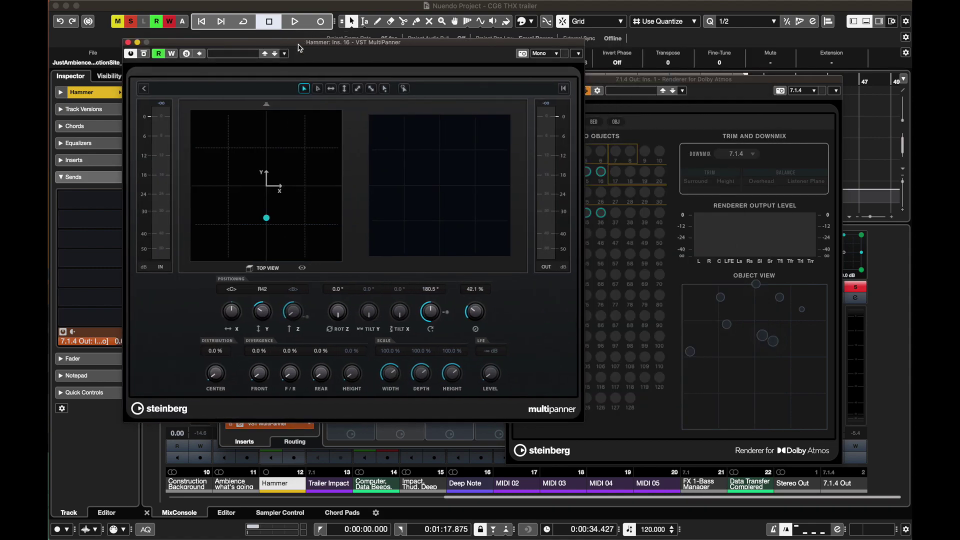
pyautogui.moveTo(257, 206); pyautogui.dragTo(230, 166)
pyautogui.click(128, 42)
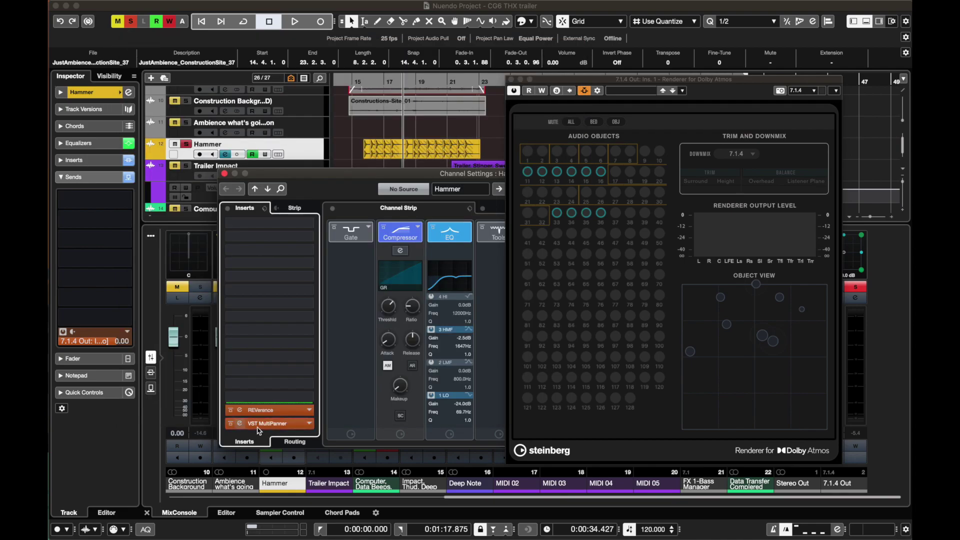
# Step: Move the VST MultiPanner insert to pre-fader slot 13, check its panner window and close it
pyautogui.moveTo(260, 424); pyautogui.dragTo(264, 390)
pyautogui.click(269, 383)
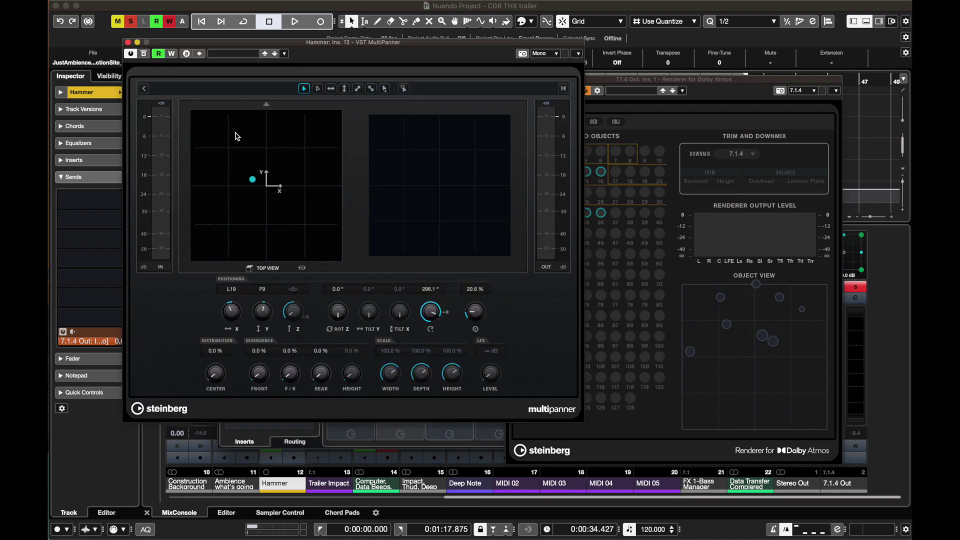
pyautogui.click(128, 42)
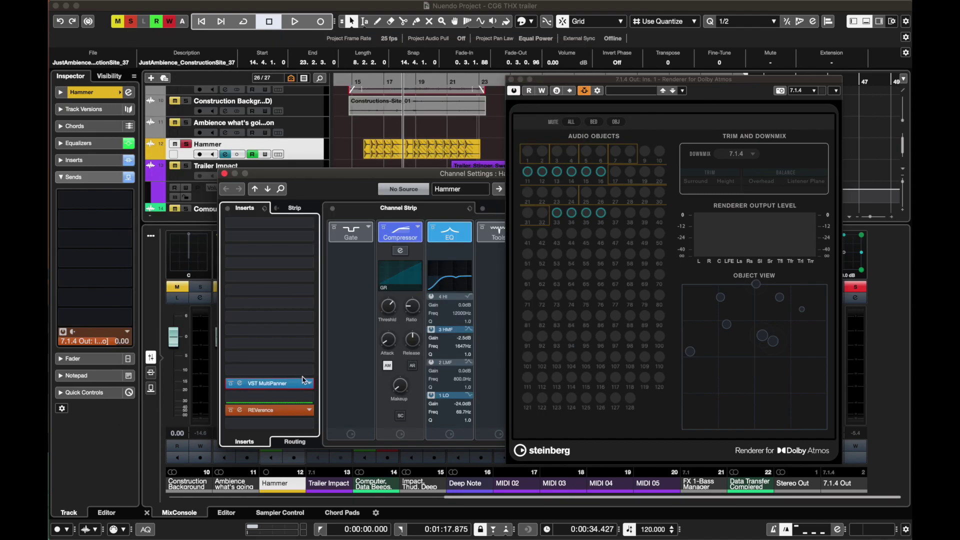
# Step: Remove the VST MultiPanner from Hammer's insert slot 13 by choosing No Effect
pyautogui.click(304, 381)
pyautogui.scroll(5, 273, 407)
pyautogui.click(264, 403)
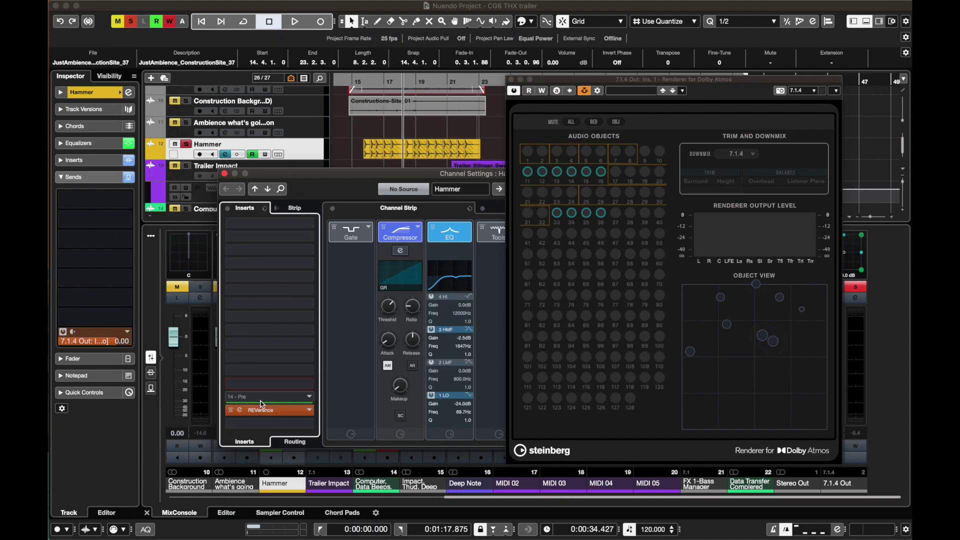
pyautogui.moveTo(563, 80); pyautogui.dragTo(371, 80)
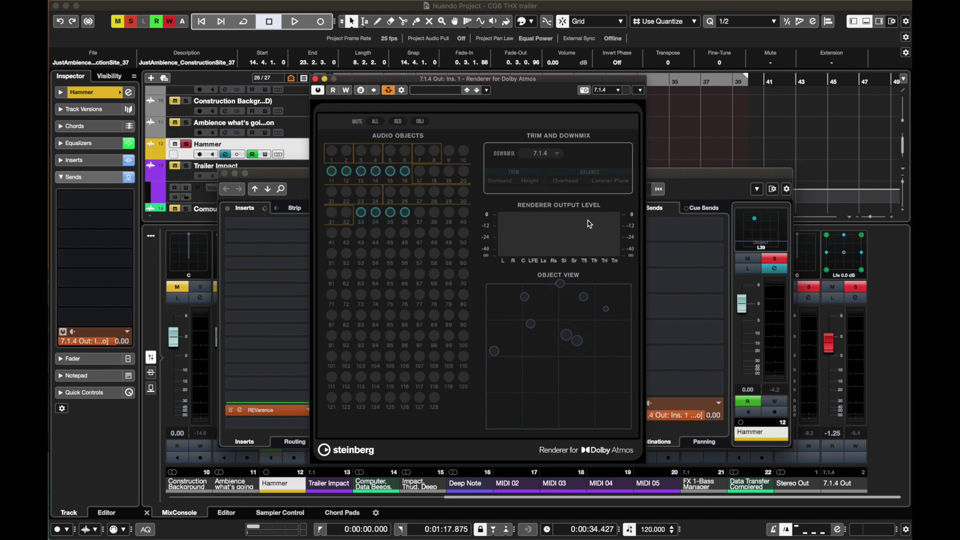
pyautogui.doubleClick(751, 242)
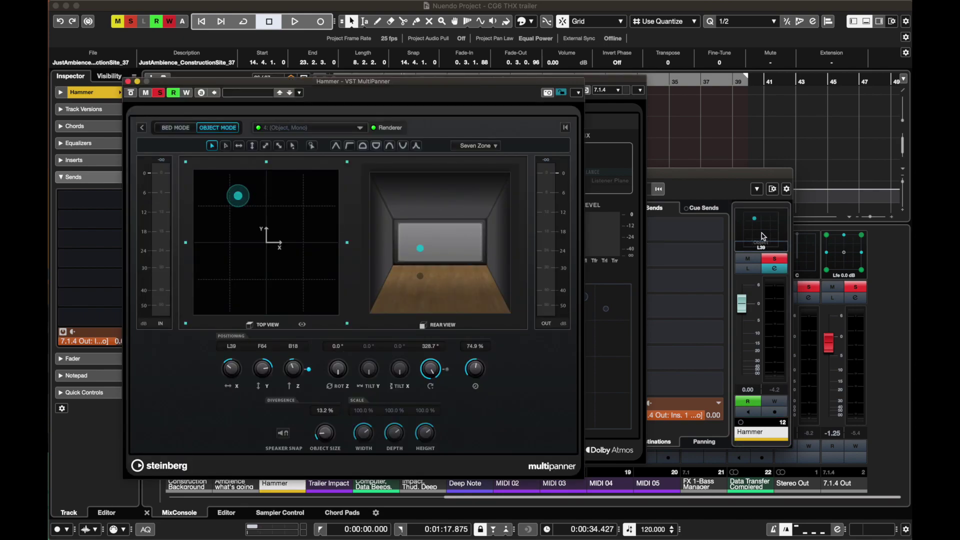
pyautogui.click(634, 277)
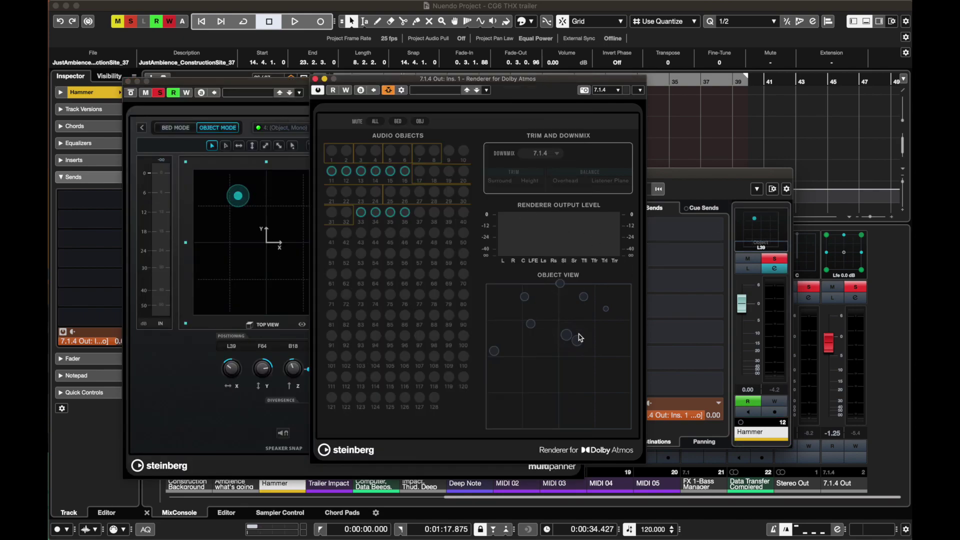
pyautogui.moveTo(454, 79); pyautogui.dragTo(557, 79)
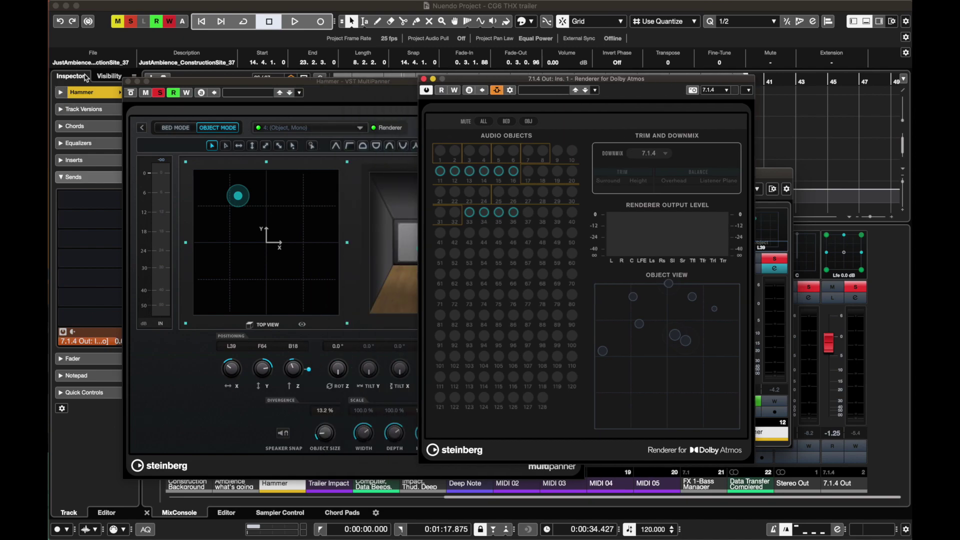
# Step: Close Hammer's MultiPanner and channel windows, set the Renderer's downmix to 2.0, and play back the soloed track
pyautogui.click(128, 81)
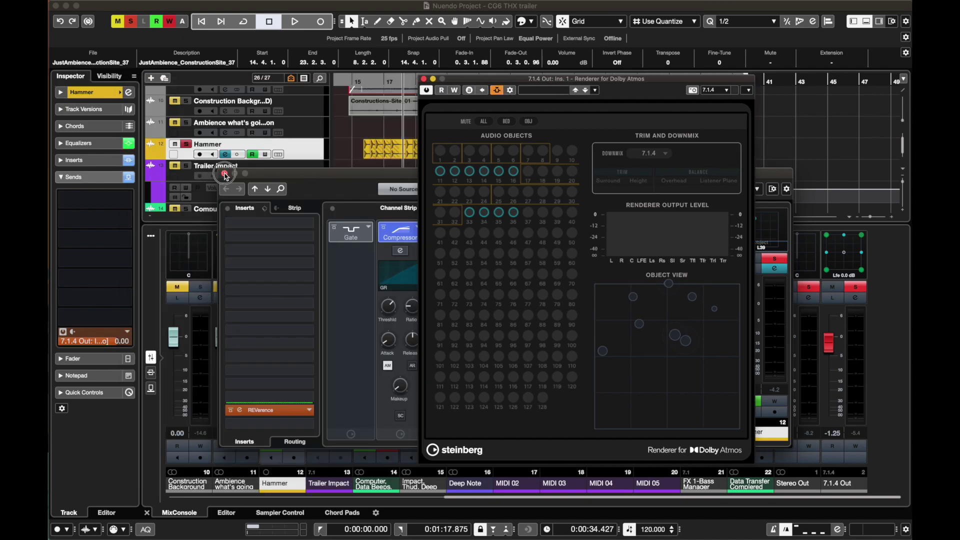
pyautogui.click(660, 154)
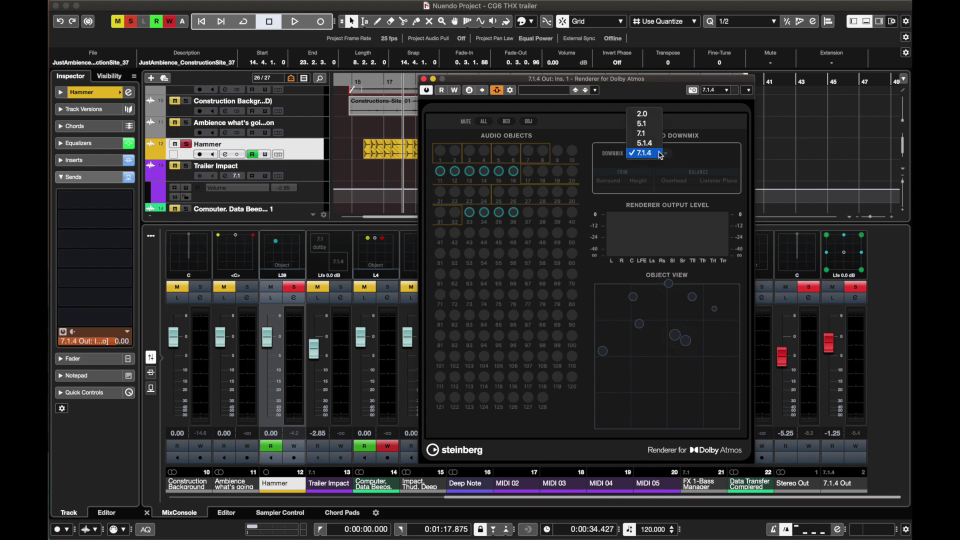
pyautogui.click(642, 120)
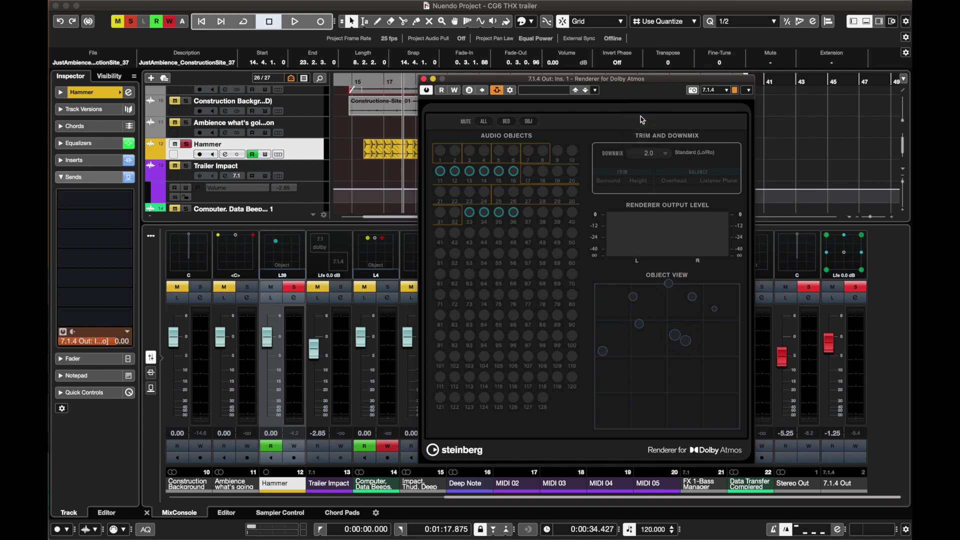
pyautogui.press('space')
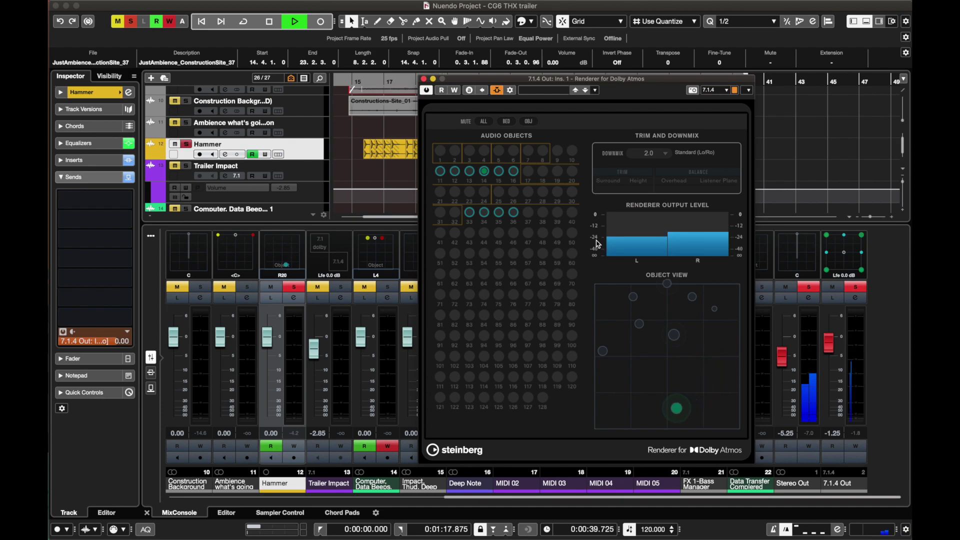
pyautogui.press('space')
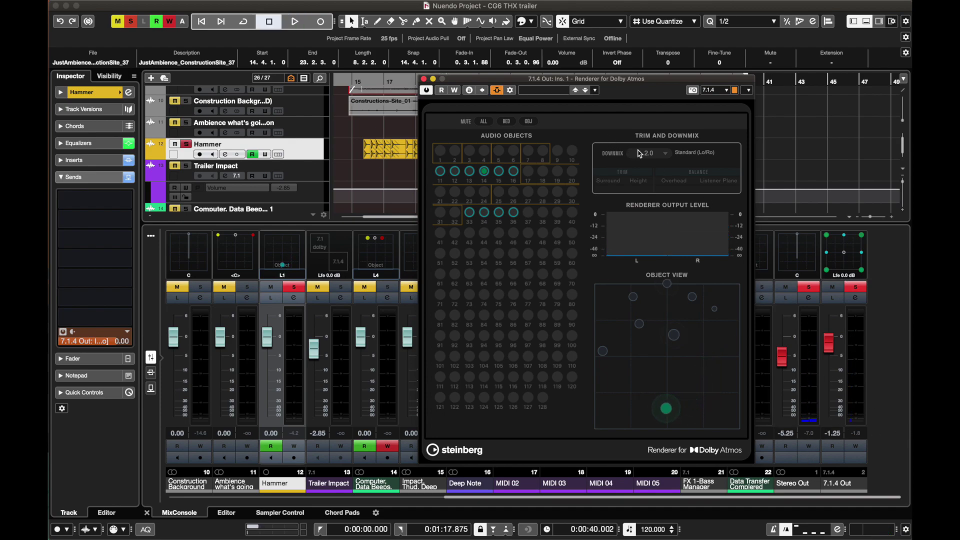
# Step: Set the Renderer's downmix back to 7.1.4 and audition Hammer while watching its output levels and object movement
pyautogui.click(640, 154)
pyautogui.click(637, 196)
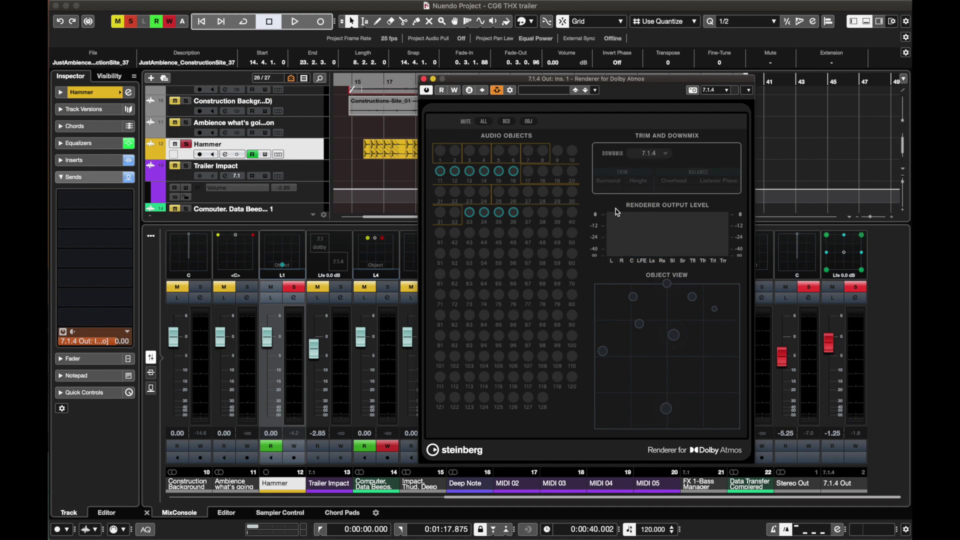
pyautogui.press('space')
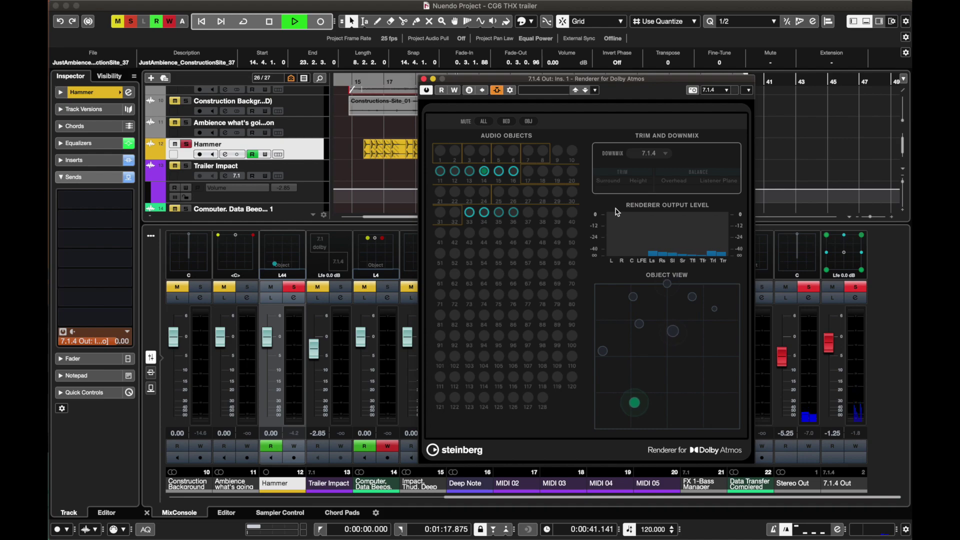
pyautogui.press('space')
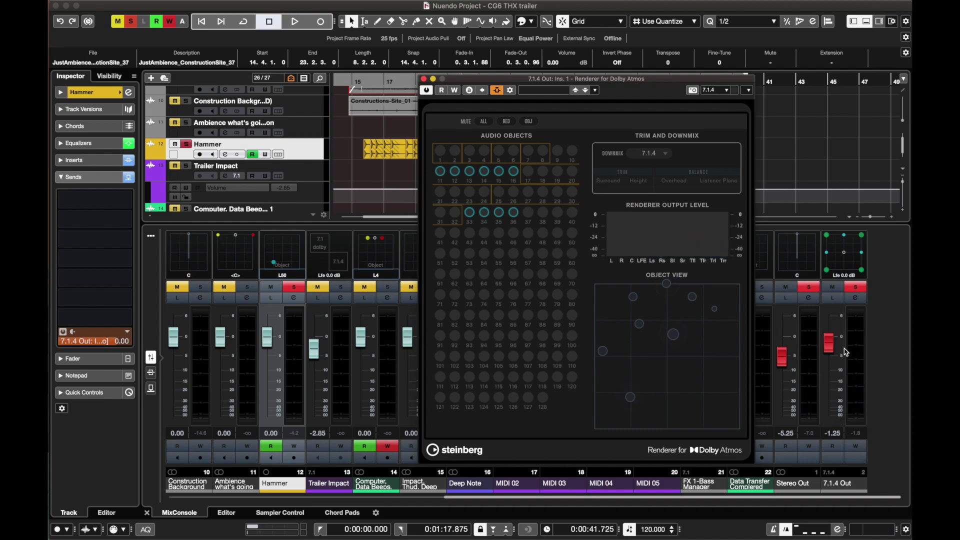
pyautogui.press('space')
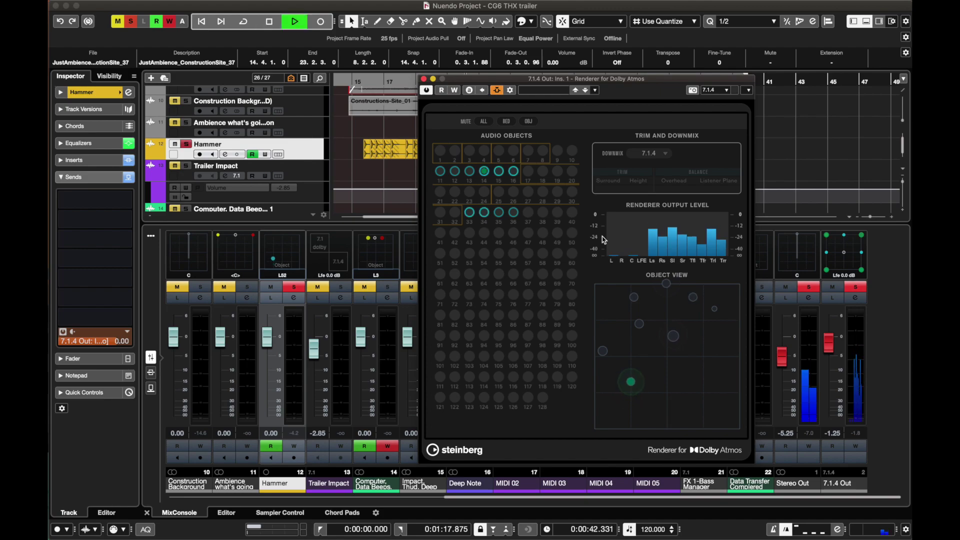
pyautogui.press('space')
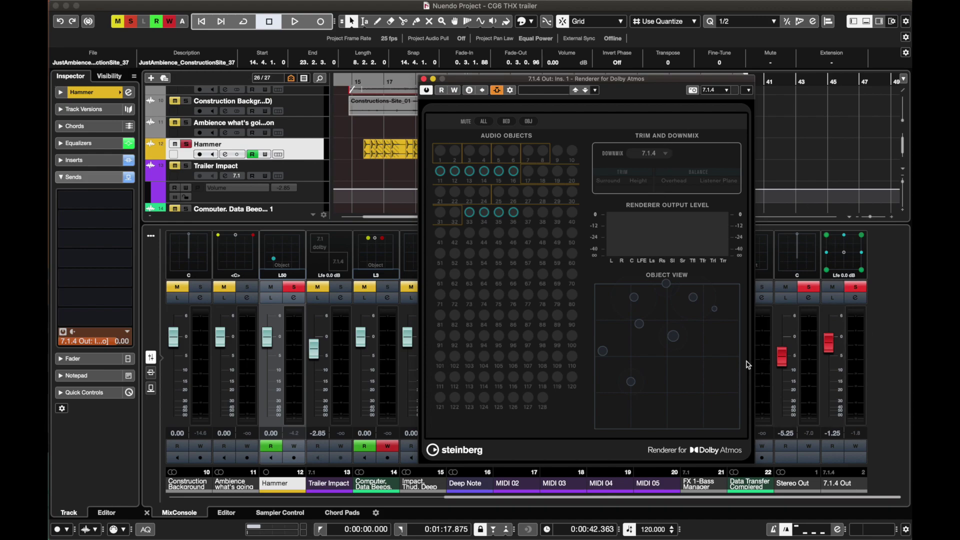
pyautogui.click(650, 153)
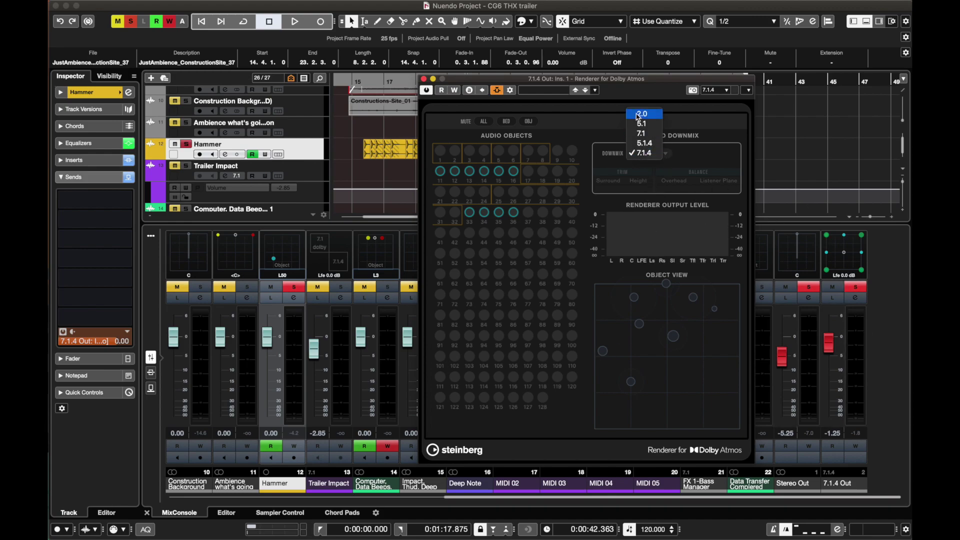
pyautogui.click(622, 275)
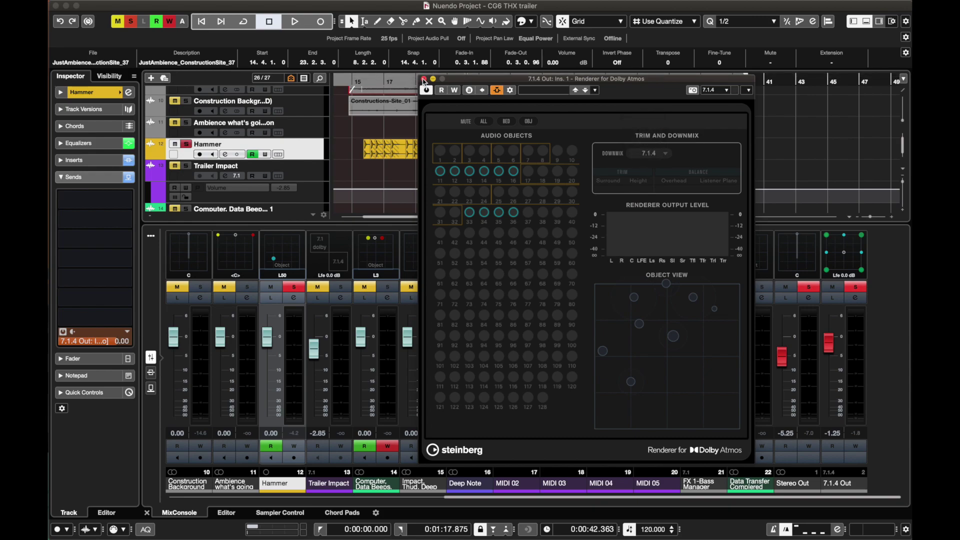
# Step: Turn off Hammer's solo and open ADM Authoring for Dolby Atmos to review its list of beds and objects
pyautogui.click(188, 145)
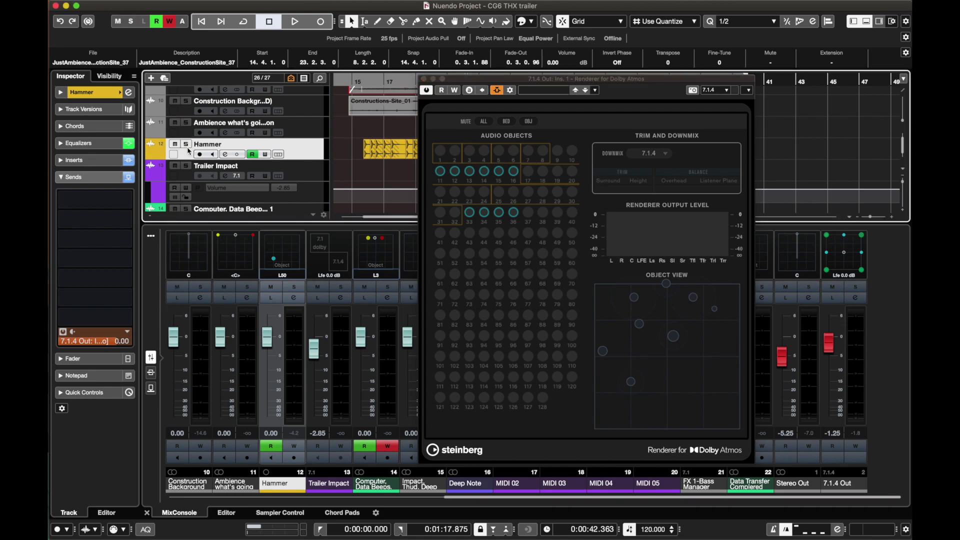
pyautogui.scroll(1, 378, 155)
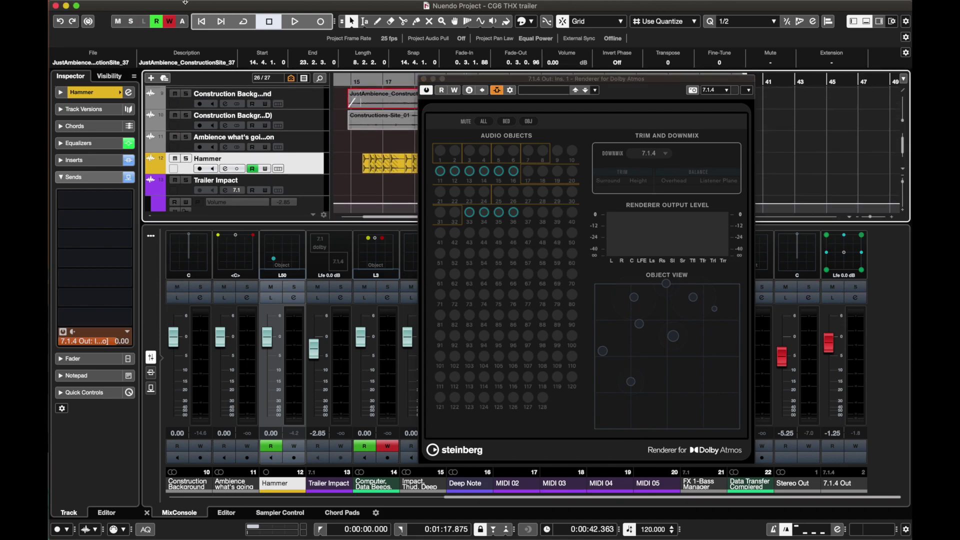
pyautogui.click(168, 6)
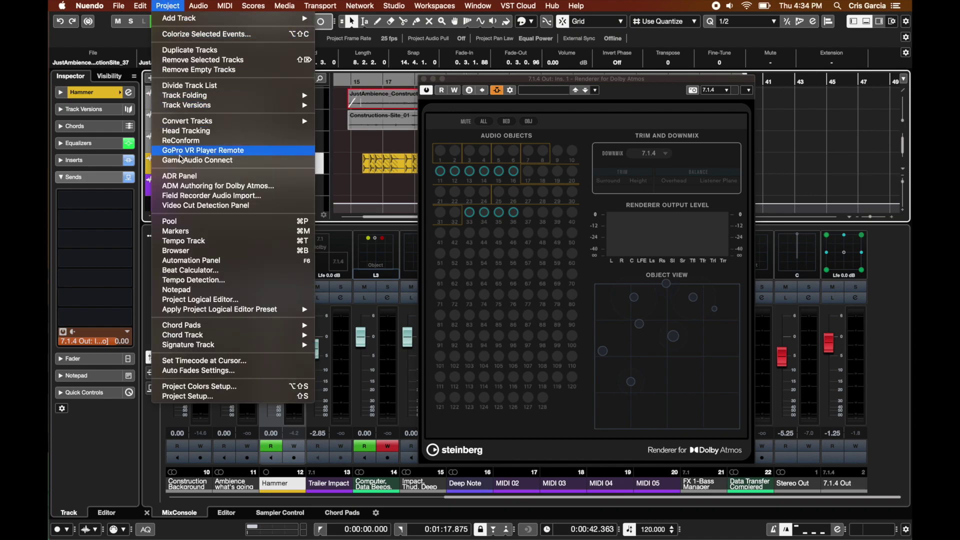
pyautogui.click(168, 186)
pyautogui.scroll(-3, 318, 220)
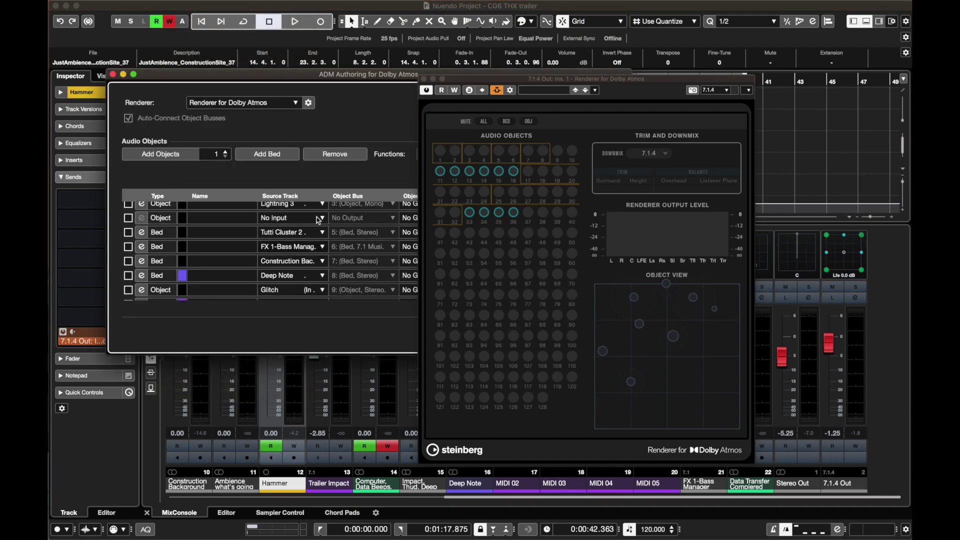
# Step: Rearrange the ADM Authoring and Renderer windows so the audio object list and the object view are both visible
pyautogui.moveTo(380, 78); pyautogui.dragTo(353, 67)
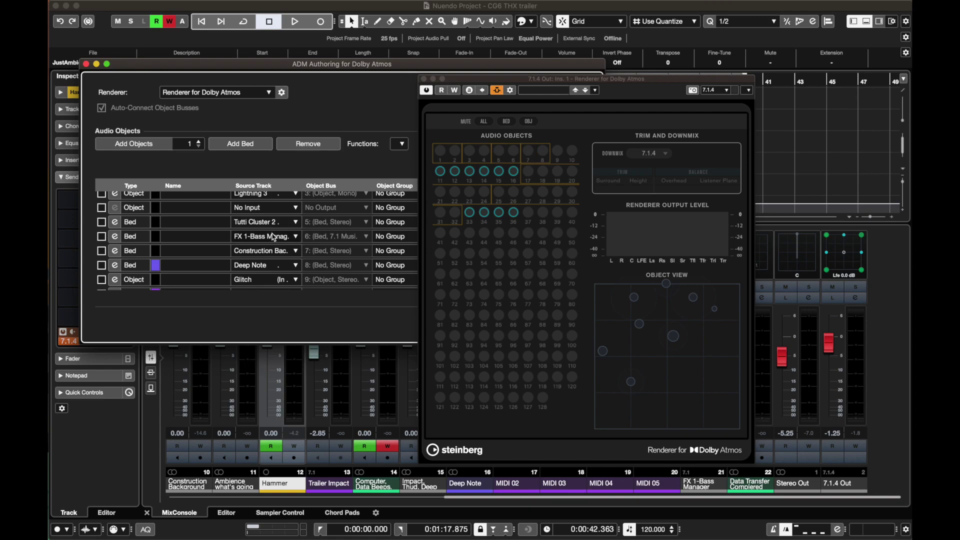
pyautogui.moveTo(136, 64); pyautogui.dragTo(258, 136)
pyautogui.moveTo(456, 82); pyautogui.dragTo(558, 81)
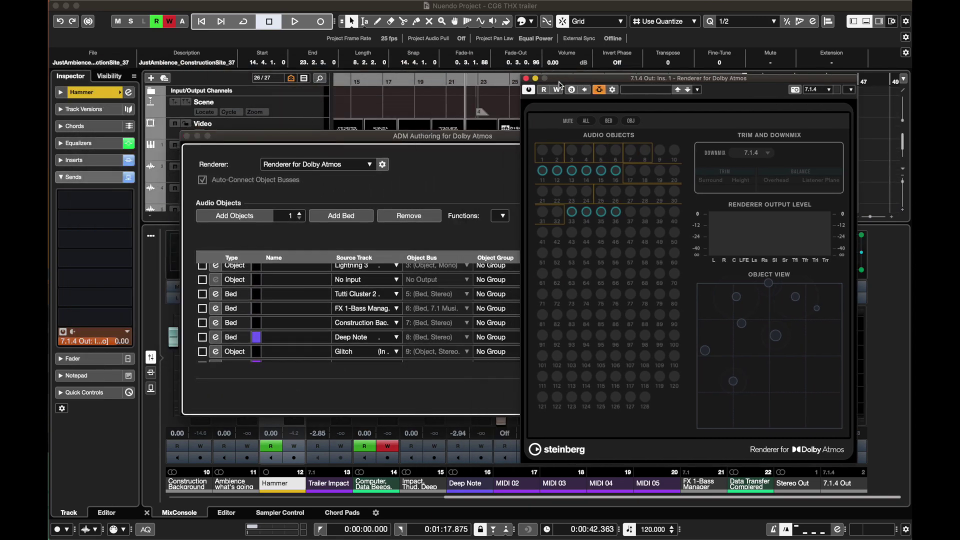
pyautogui.moveTo(240, 140); pyautogui.dragTo(195, 210)
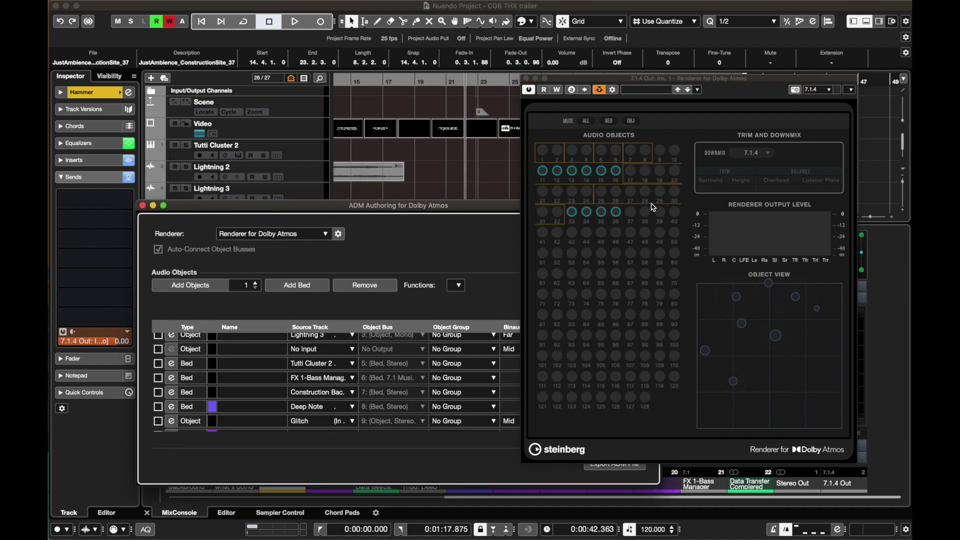
# Step: Play the full mix from near bar 7 to watch all objects in the Renderer, and stop playback
pyautogui.scroll(-2, 388, 160)
pyautogui.hscroll(-5, 388, 160)
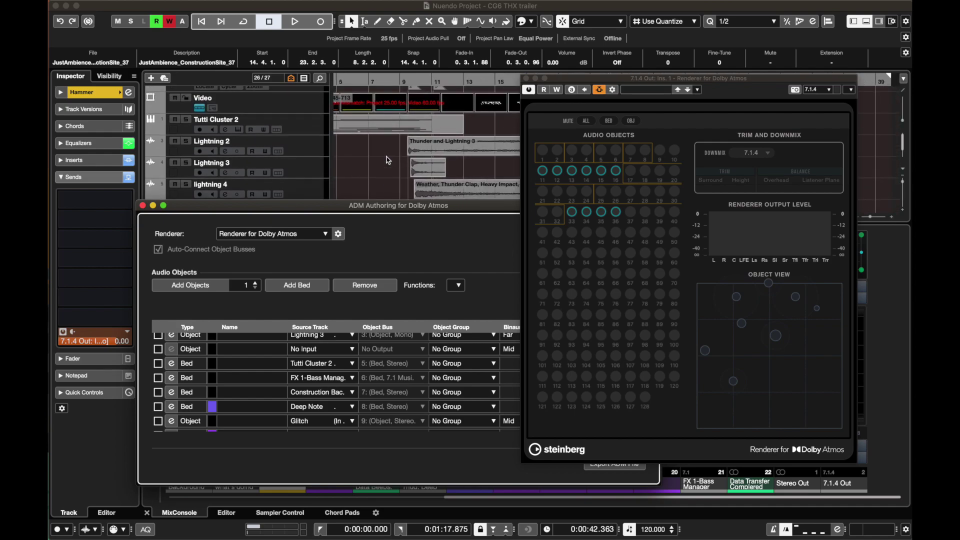
pyautogui.click(400, 82)
pyautogui.click(376, 80)
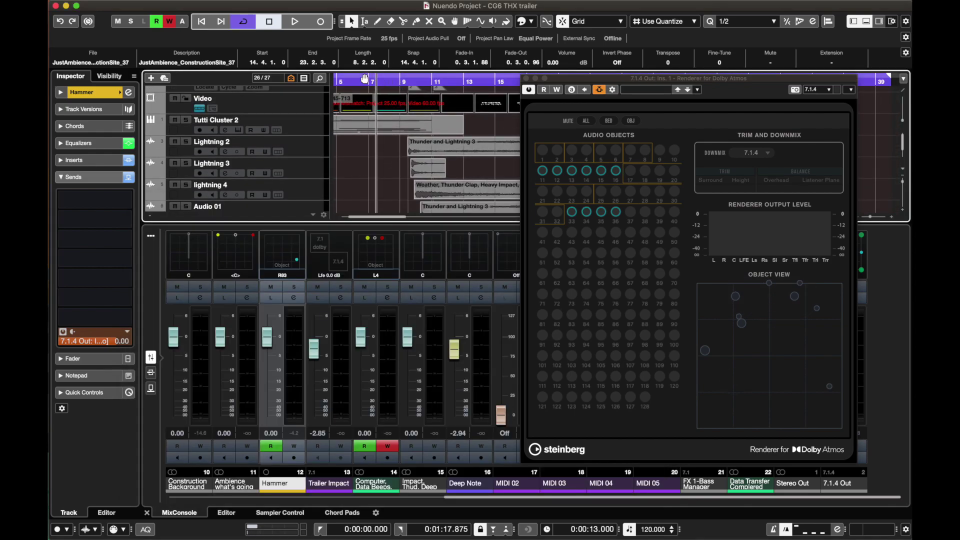
pyautogui.click(364, 79)
pyautogui.press('space')
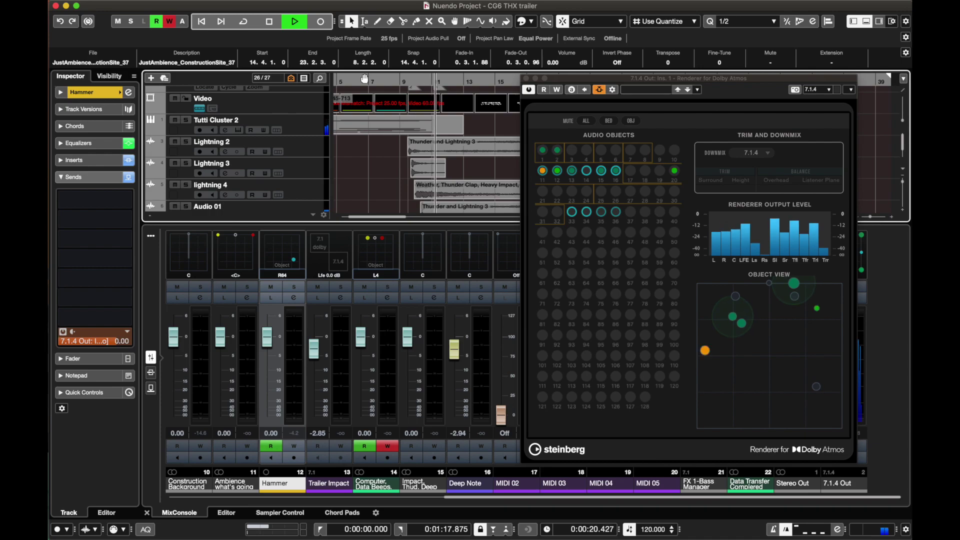
pyautogui.press('space')
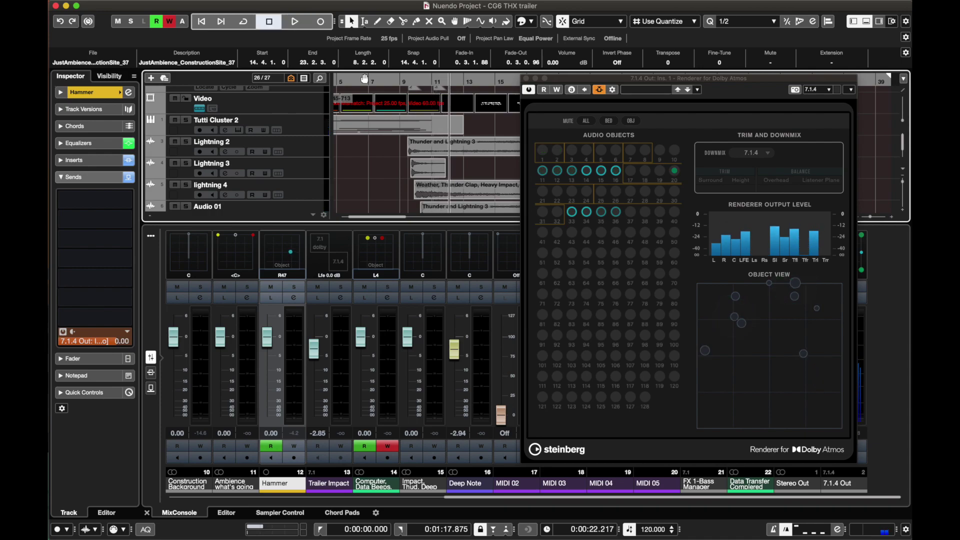
# Step: Open the Tutti Cluster 2 track's Nexus instrument, dismiss the update notice, and audition notes beside the Renderer
pyautogui.click(290, 132)
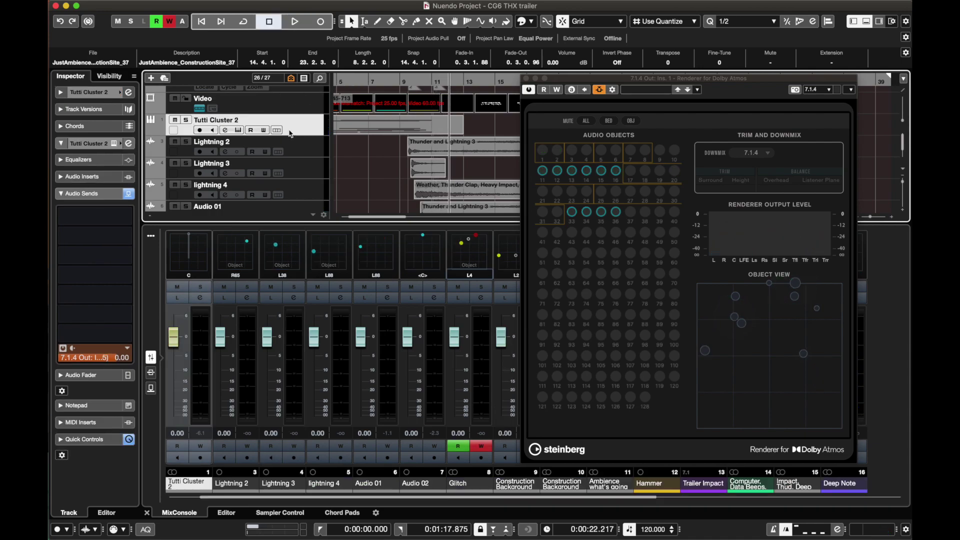
pyautogui.click(238, 132)
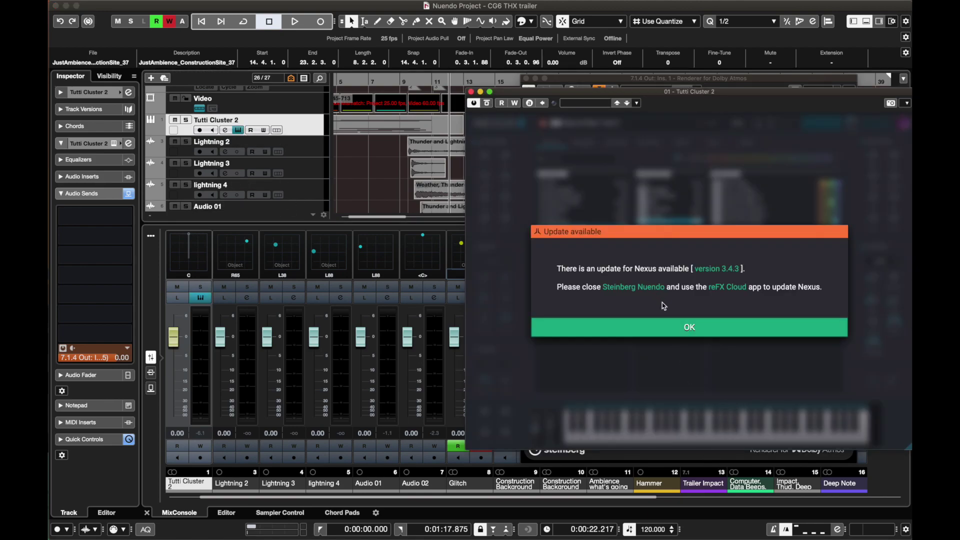
pyautogui.click(682, 324)
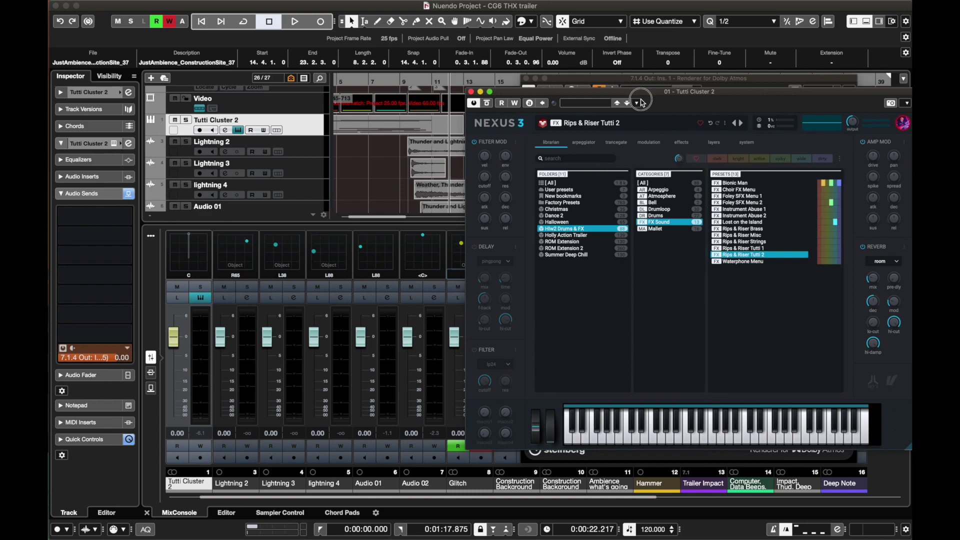
pyautogui.moveTo(589, 93); pyautogui.dragTo(286, 92)
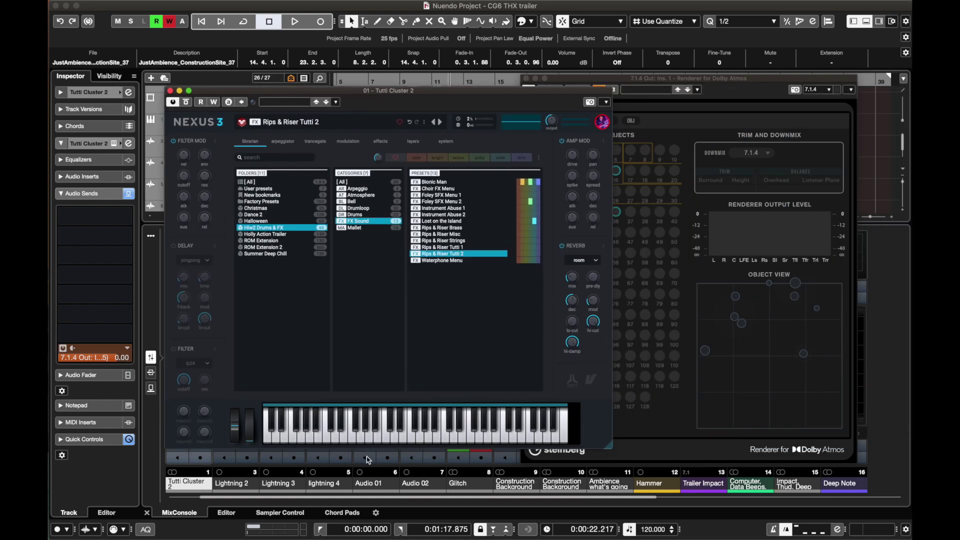
pyautogui.click(605, 123)
pyautogui.click(485, 138)
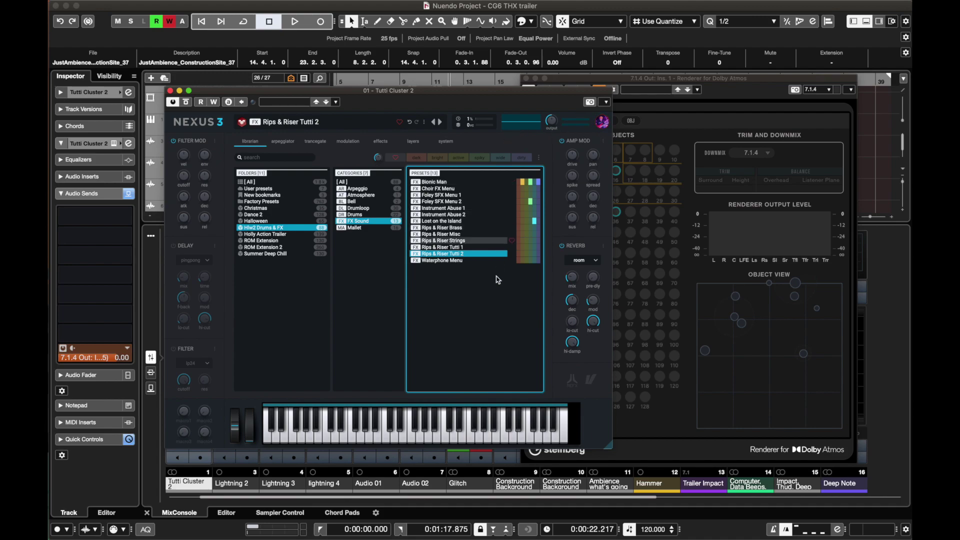
pyautogui.click(449, 428)
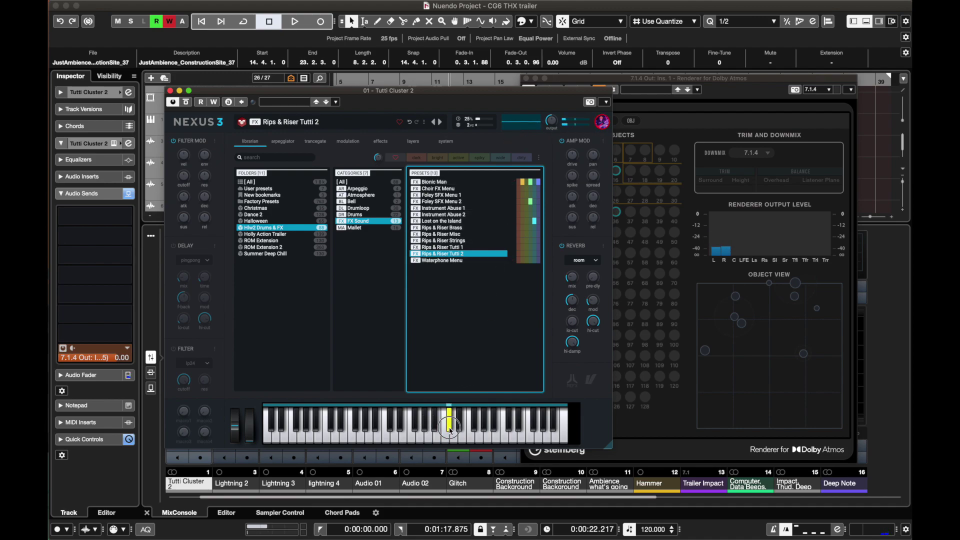
pyautogui.click(371, 428)
# Step: Show the on-screen keyboard and play Nexus notes, moving the instrument window to check the channel meter and Renderer output
pyautogui.moveTo(443, 94); pyautogui.dragTo(337, 90)
pyautogui.hotkey('alt', 'k')
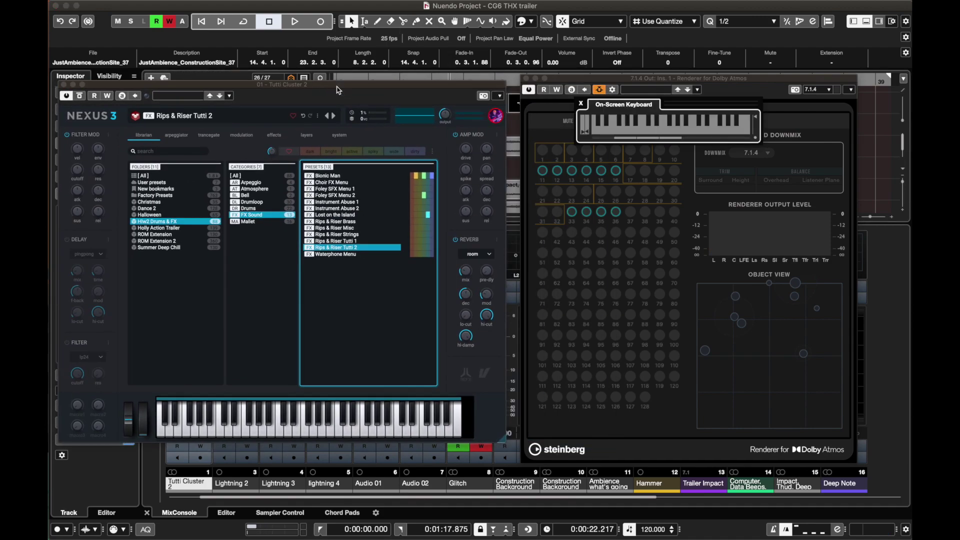
pyautogui.press('d')
pyautogui.press('f')
pyautogui.moveTo(104, 85); pyautogui.dragTo(447, 112)
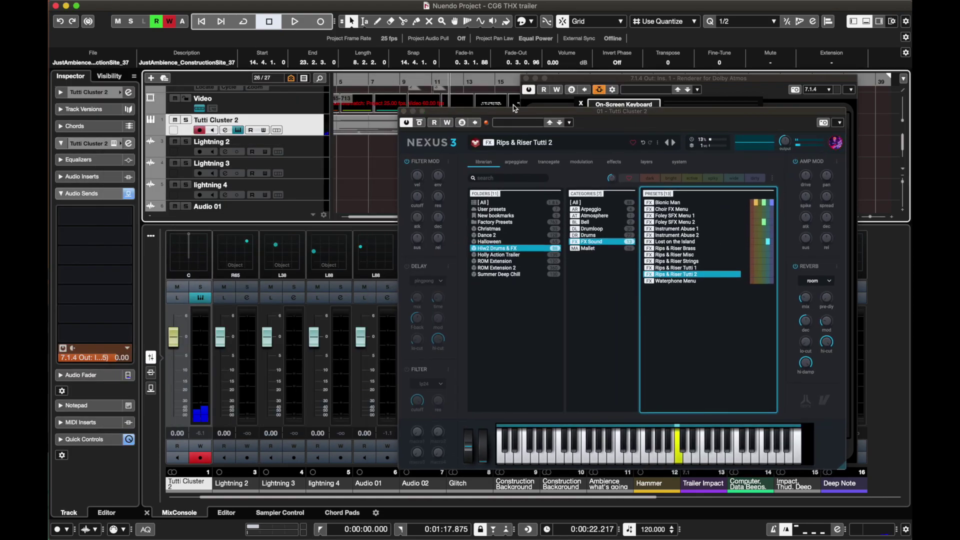
pyautogui.moveTo(513, 107); pyautogui.dragTo(272, 75)
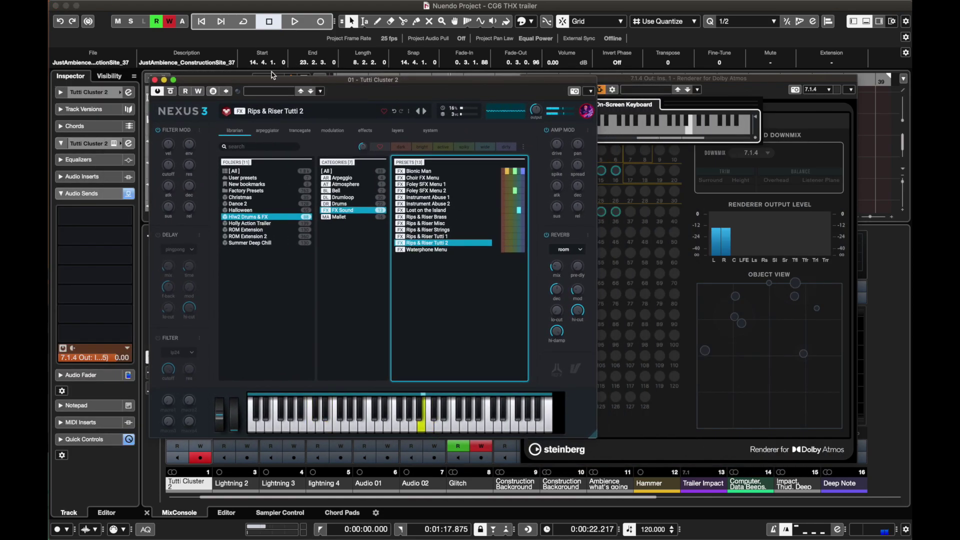
pyautogui.press('d')
pyautogui.press('f')
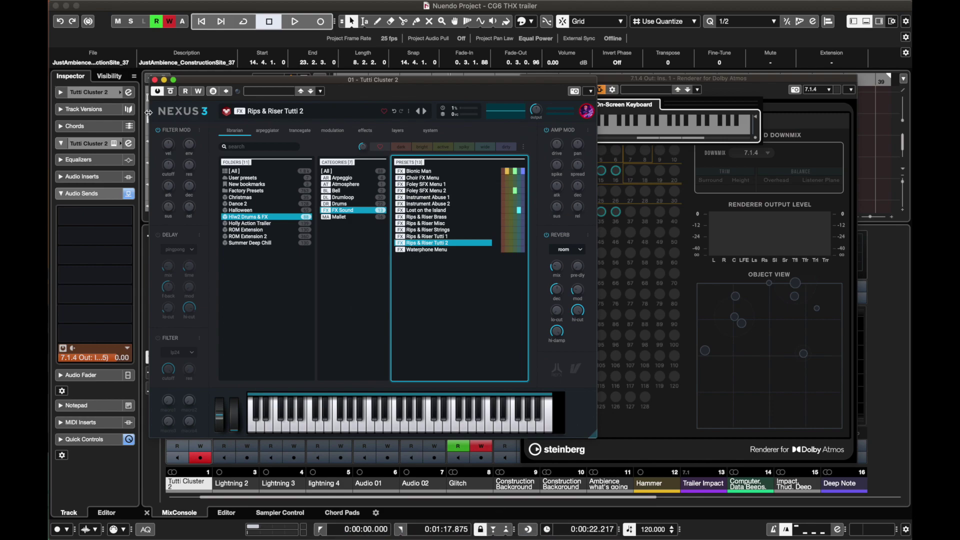
# Step: Close the Nexus instrument window and disarm recording on the Tutti Cluster 2 track
pyautogui.click(154, 80)
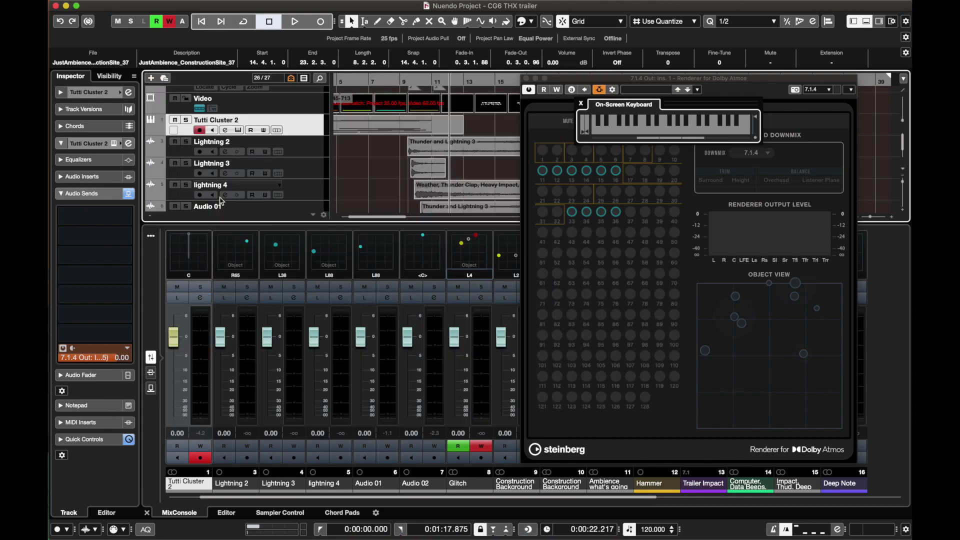
pyautogui.click(200, 131)
pyautogui.scroll(-6, 245, 177)
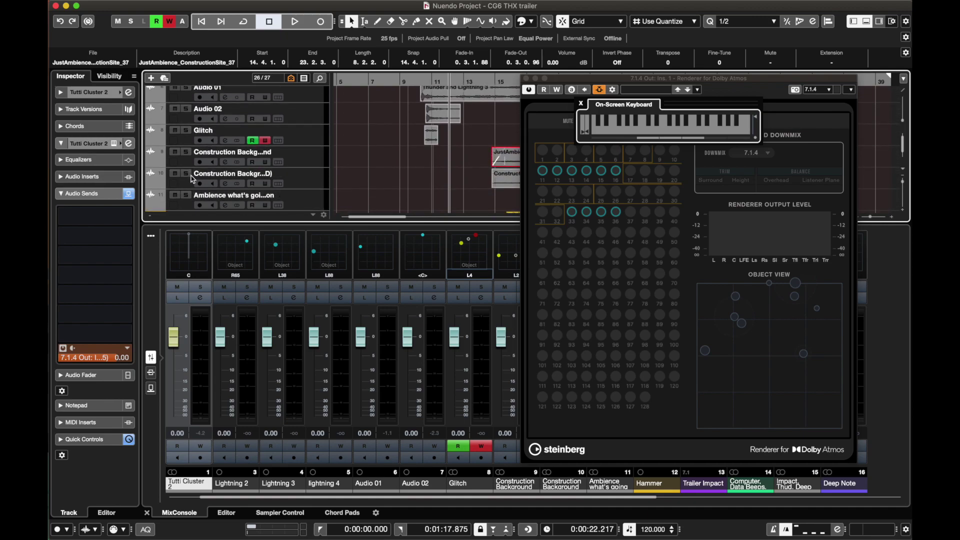
# Step: Solo both Construction Background tracks and place the playhead at 0:00:27.000, just before their clips
pyautogui.click(185, 151)
pyautogui.click(185, 173)
pyautogui.hscroll(3, 344, 144)
pyautogui.scroll(-1, 344, 144)
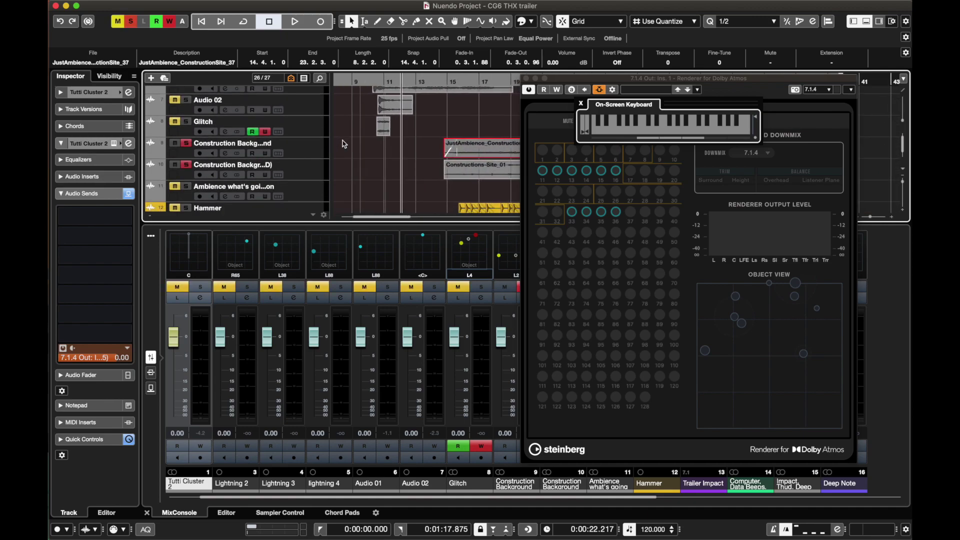
pyautogui.click(440, 82)
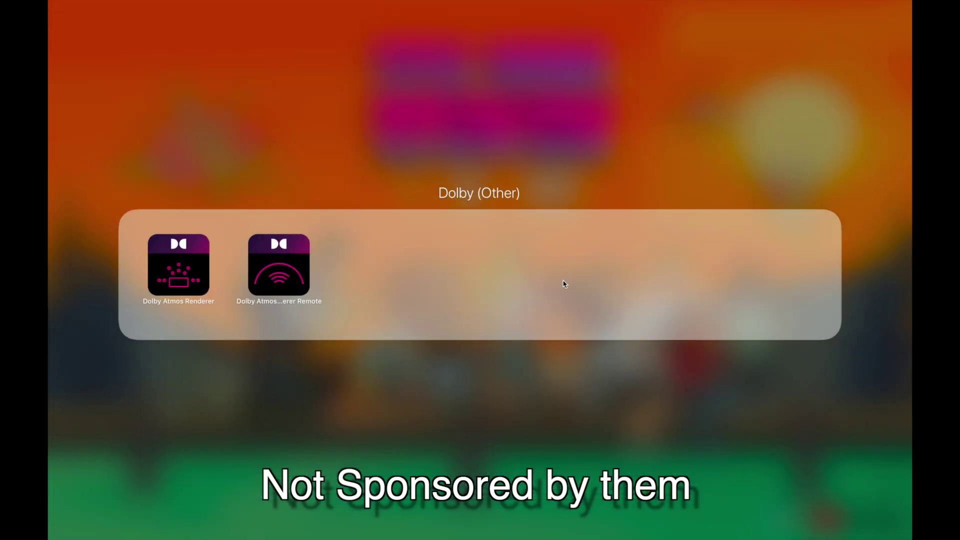
# Step: Look through the installed Dolby applications, return to the project, and select the JustAmbience_ConstructionSite_37 clip
pyautogui.click(564, 284)
pyautogui.hscroll(-3, 518, 412)
pyautogui.click(784, 420)
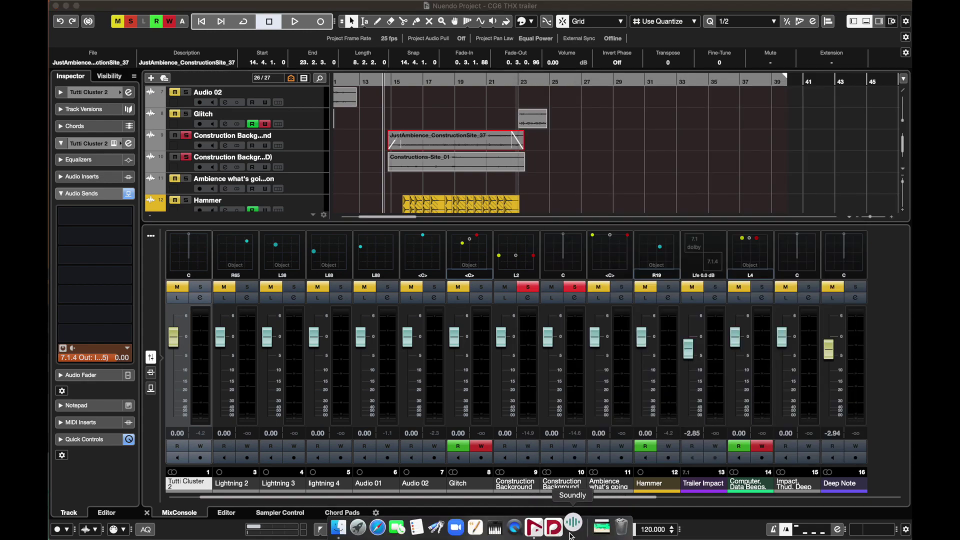
pyautogui.click(375, 194)
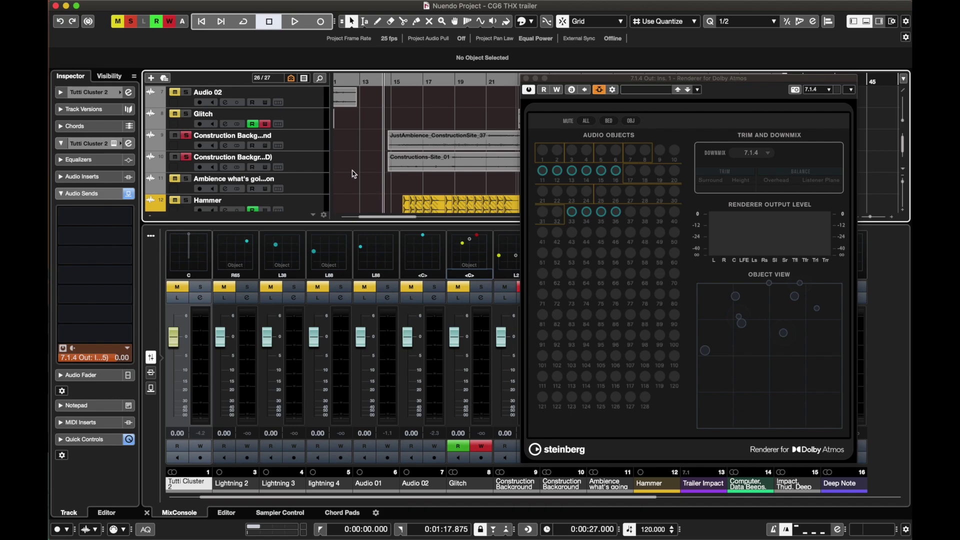
pyautogui.click(421, 146)
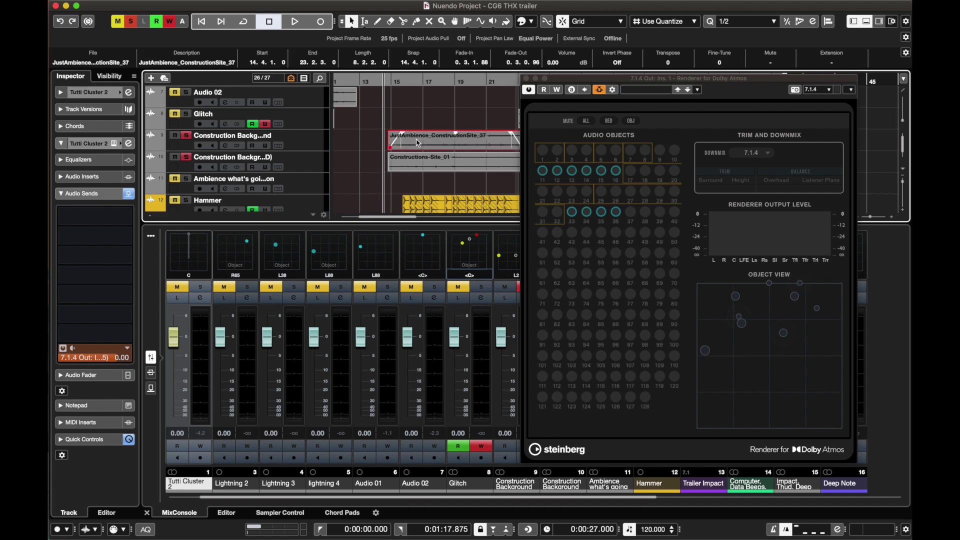
# Step: Switch to Soundly and search its Cloud library for "construction"
pyautogui.click(570, 529)
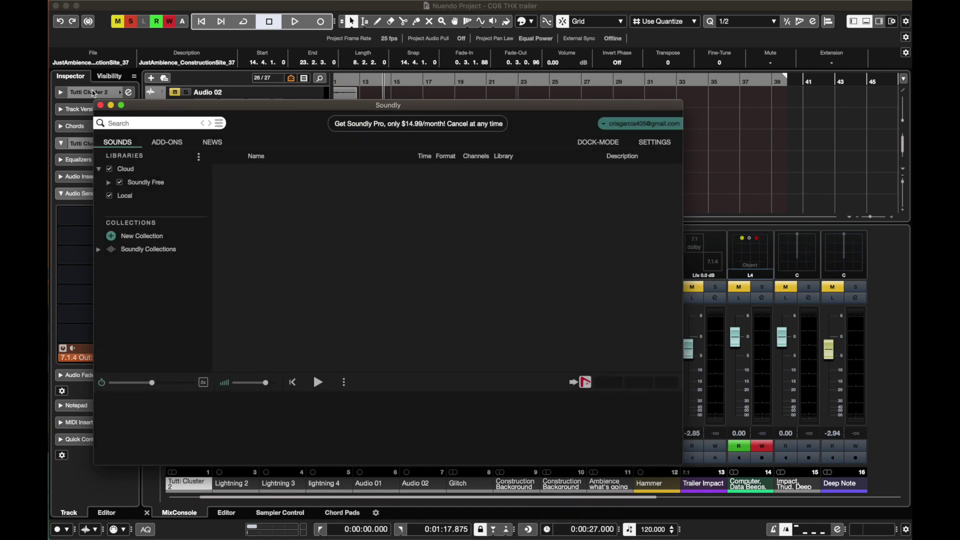
pyautogui.click(137, 124)
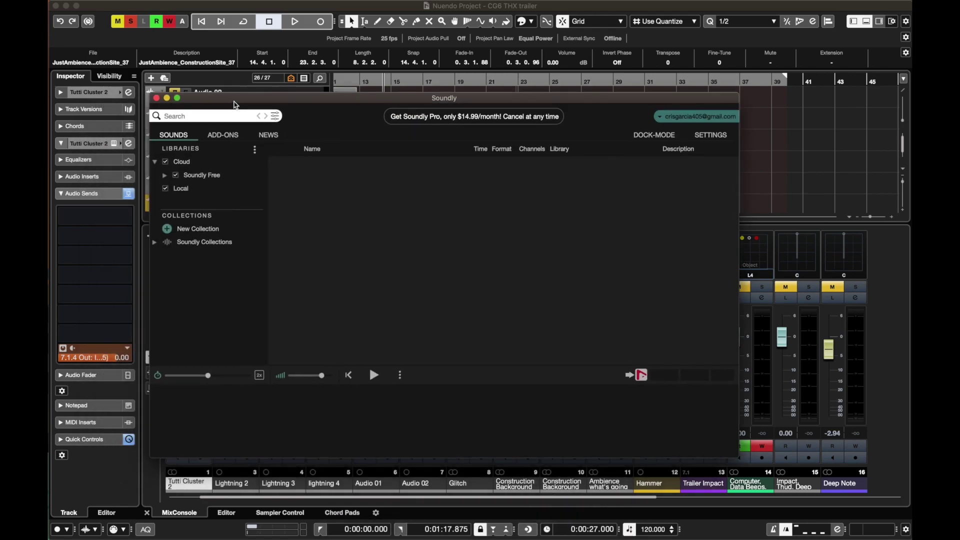
pyautogui.click(231, 122)
pyautogui.click(182, 162)
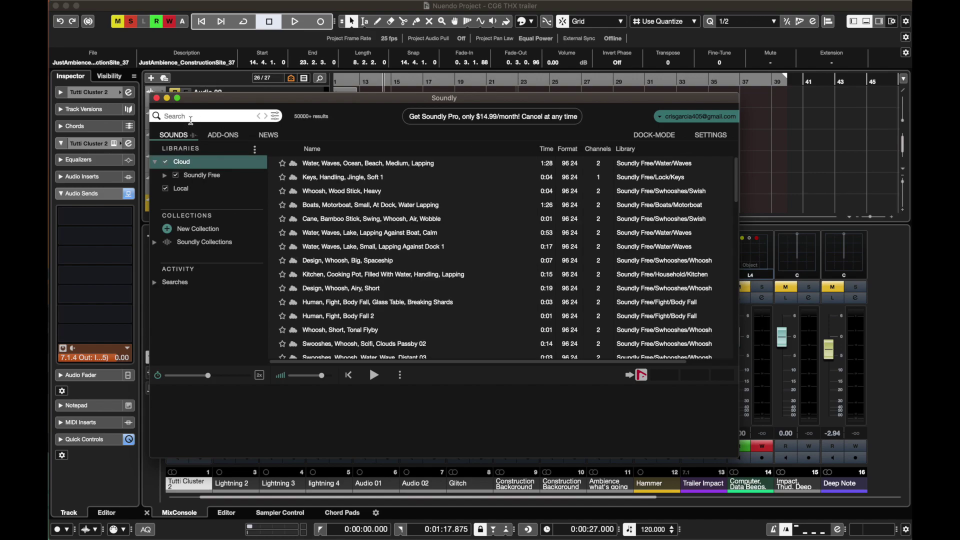
pyautogui.write('construction')
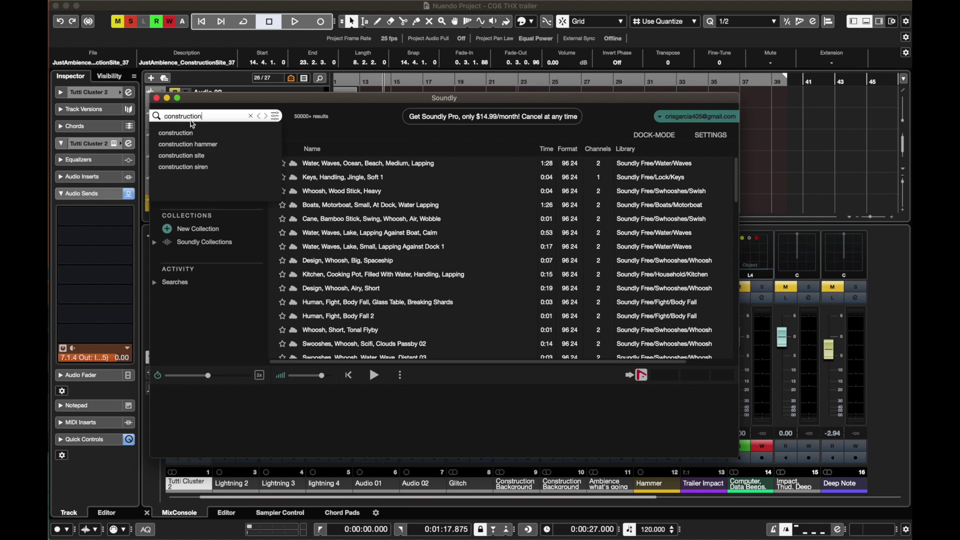
pyautogui.press('Return')
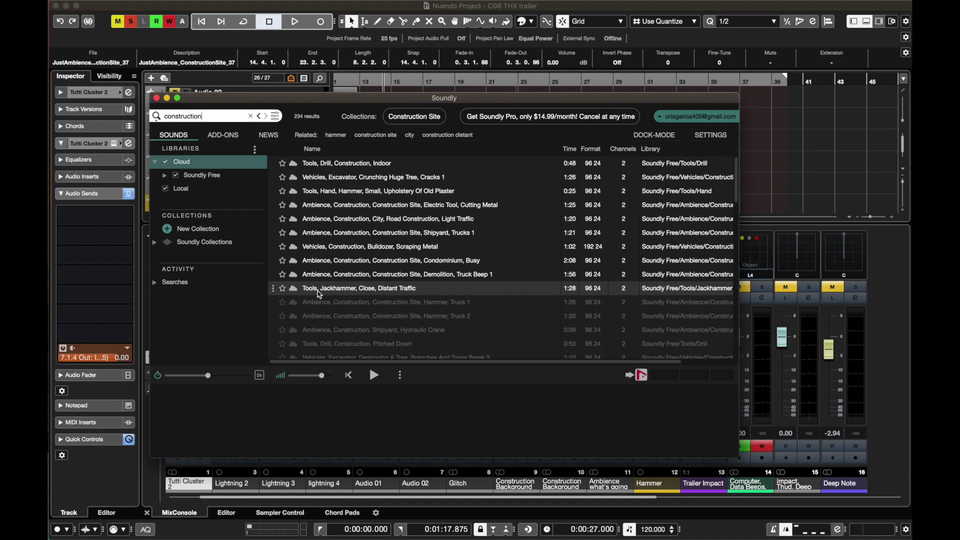
# Step: Audition the sound "Ambience, Construction, City, Road Construction, Light Traffic" and select its first 43.47 seconds in the waveform
pyautogui.click(338, 220)
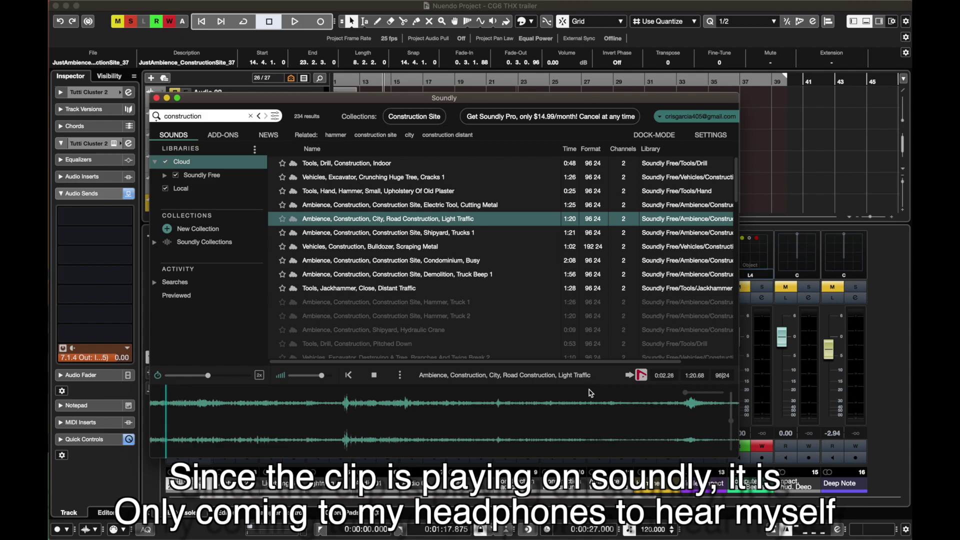
pyautogui.click(215, 414)
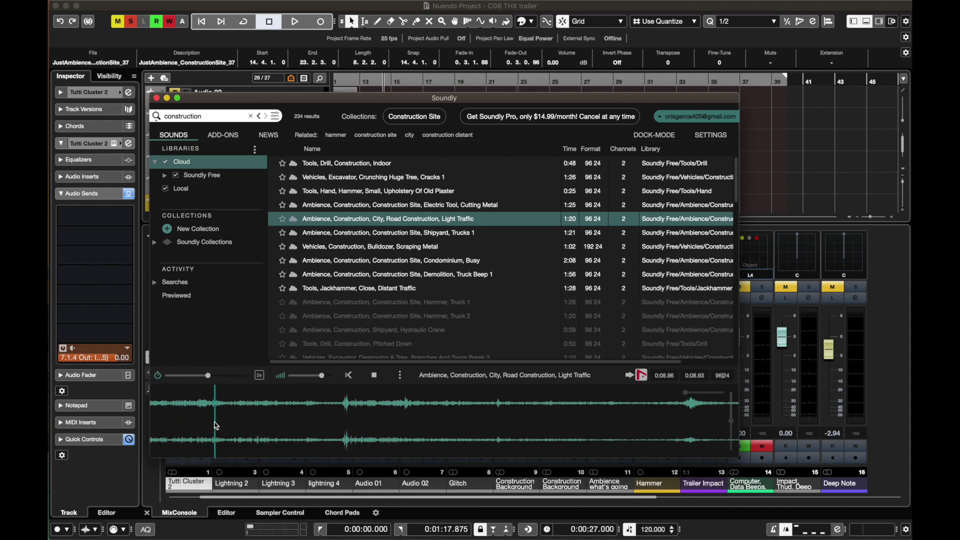
pyautogui.click(374, 375)
pyautogui.moveTo(466, 412); pyautogui.dragTo(148, 406)
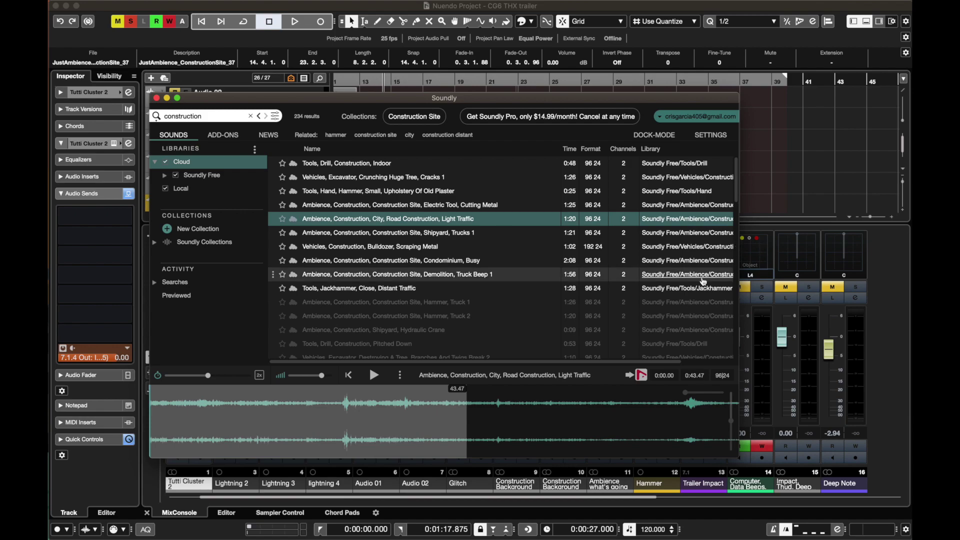
# Step: Return to Nuendo, open the Pool to examine the project's imported audio files, and close it
pyautogui.click(867, 209)
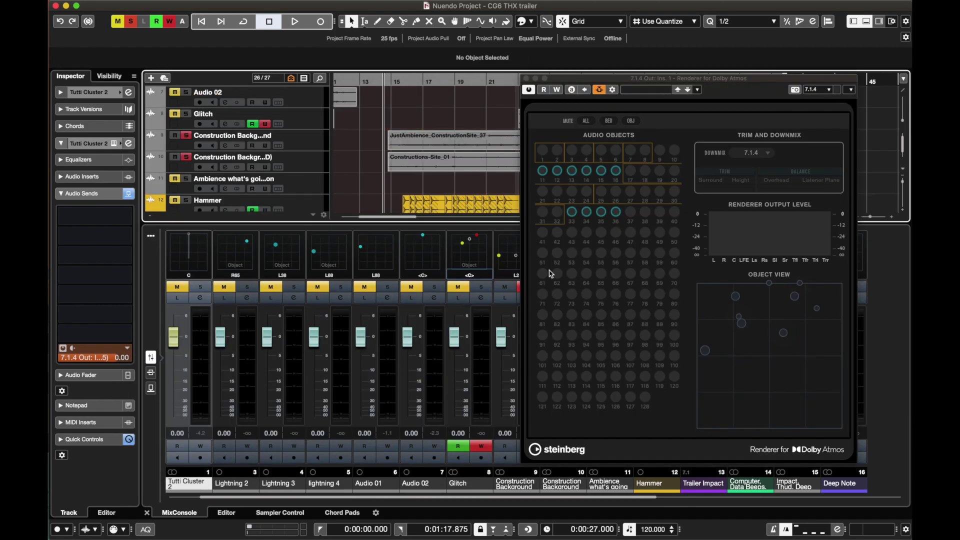
pyautogui.scroll(8, 190, 168)
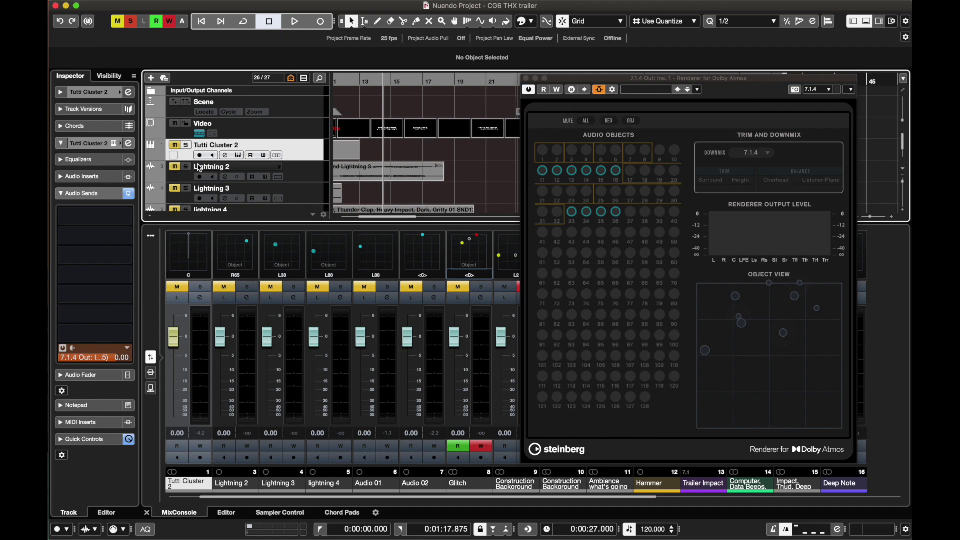
pyautogui.press('super+p')
pyautogui.moveTo(277, 70); pyautogui.dragTo(175, 76)
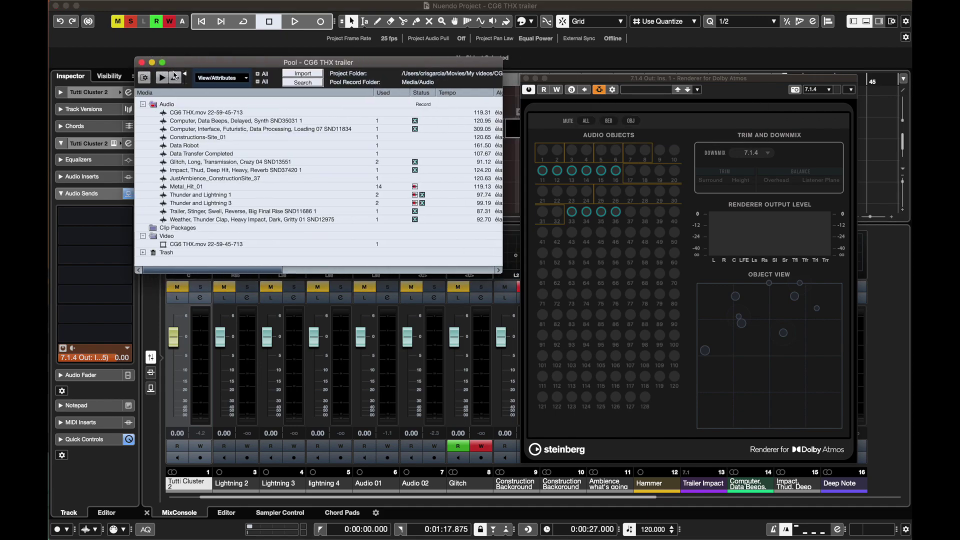
pyautogui.click(142, 63)
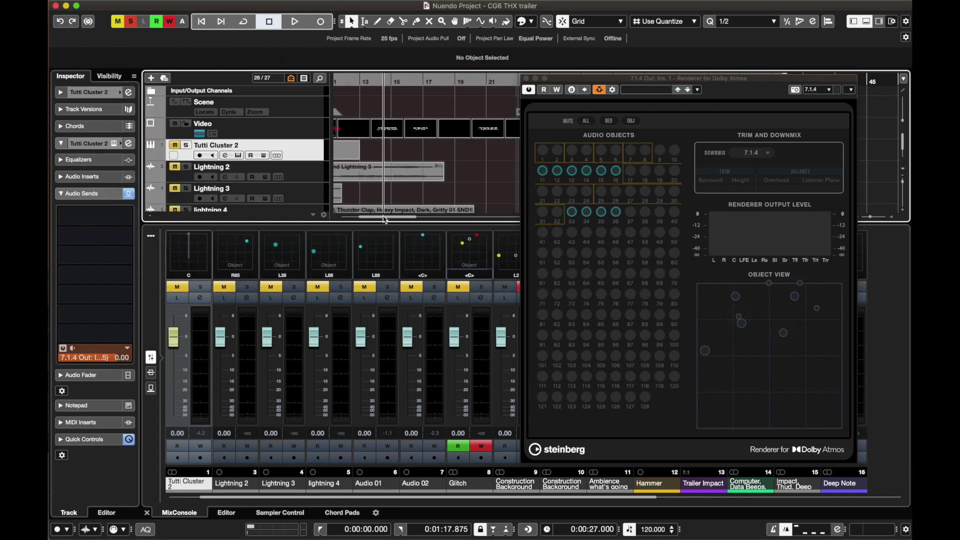
# Step: Play the soloed Construction Background tracks to watch their Renderer output, and stop playback
pyautogui.scroll(-5, 177, 186)
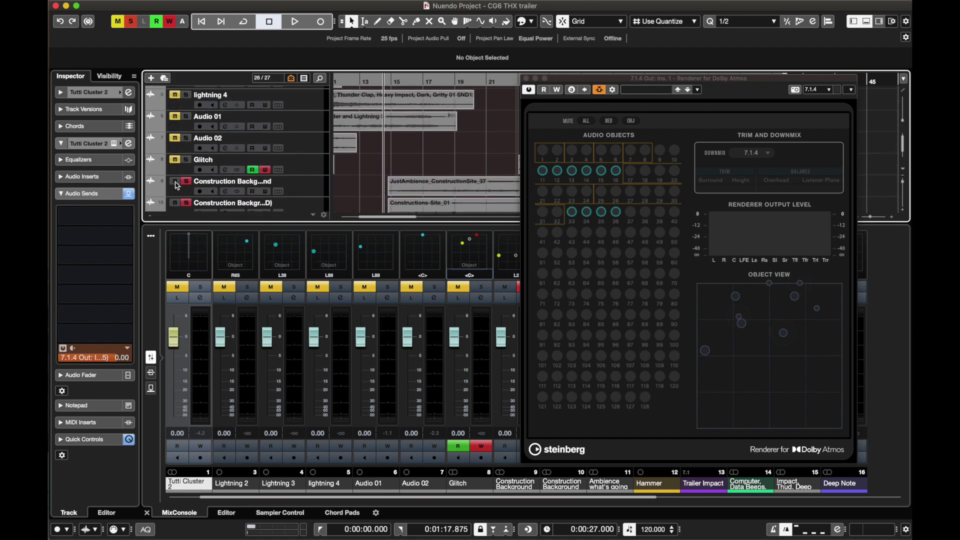
pyautogui.click(175, 182)
pyautogui.click(188, 184)
pyautogui.press('space')
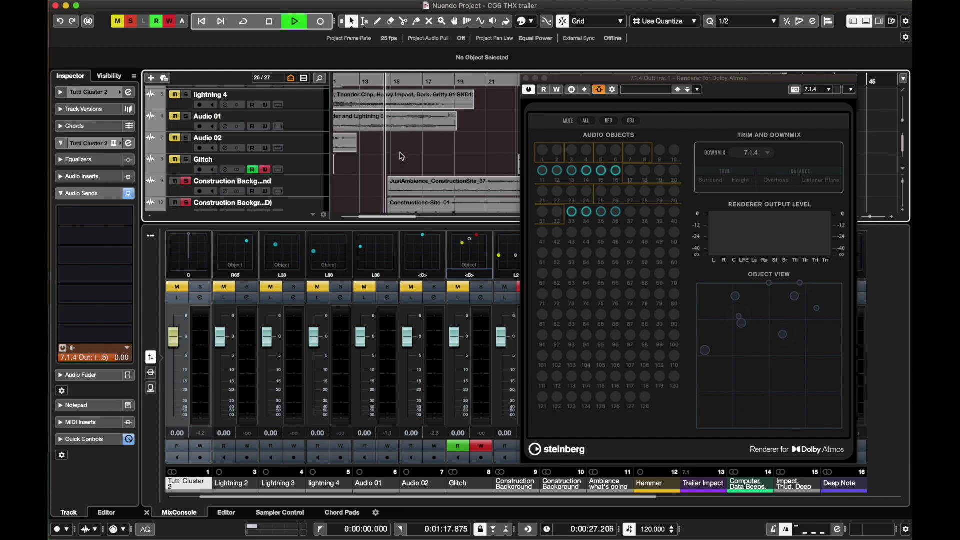
pyautogui.scroll(-3, 396, 158)
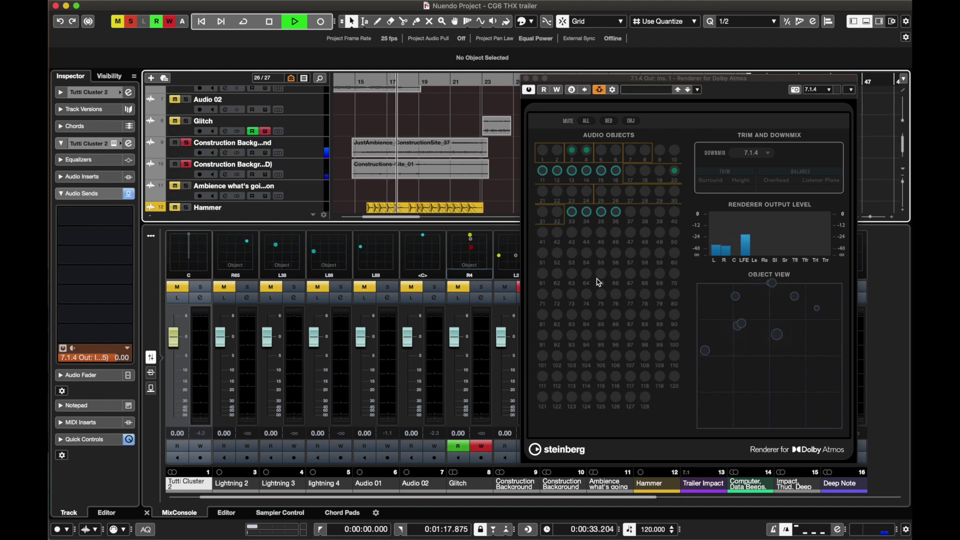
pyautogui.press('space')
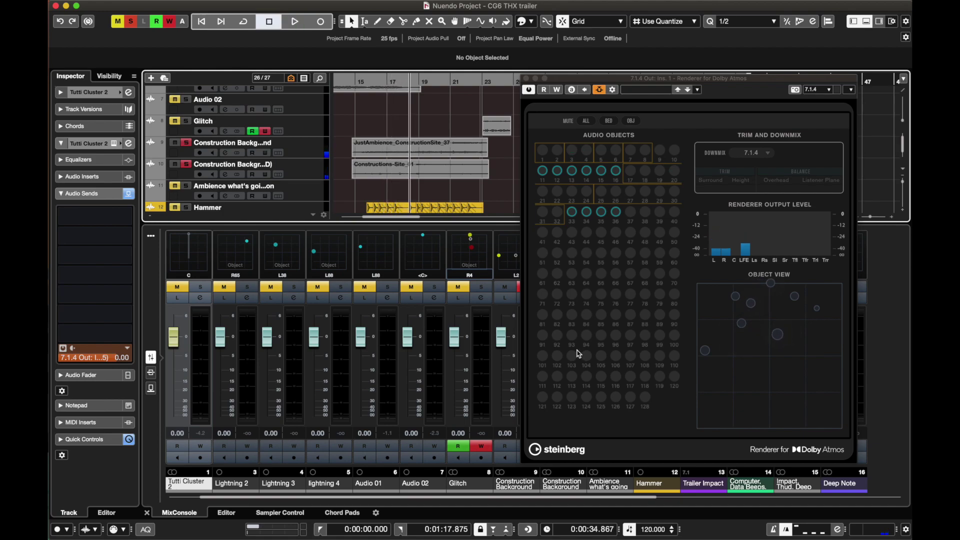
# Step: Select both construction ambience clips together and turn off solo on the two Construction Background tracks
pyautogui.click(435, 179)
pyautogui.keyDown('shift'); pyautogui.click(435, 152); pyautogui.keyUp('shift')
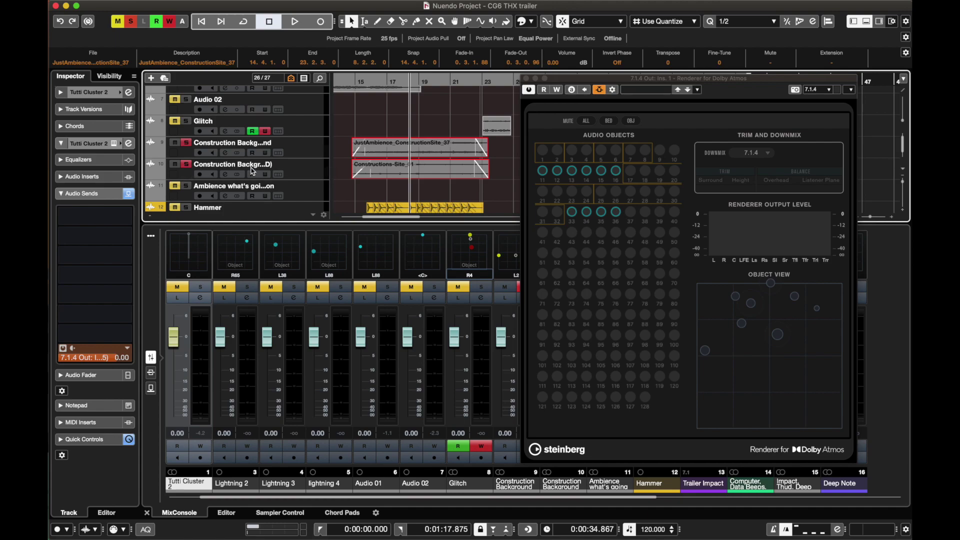
pyautogui.click(186, 164)
pyautogui.click(186, 143)
pyautogui.scroll(-4, 241, 184)
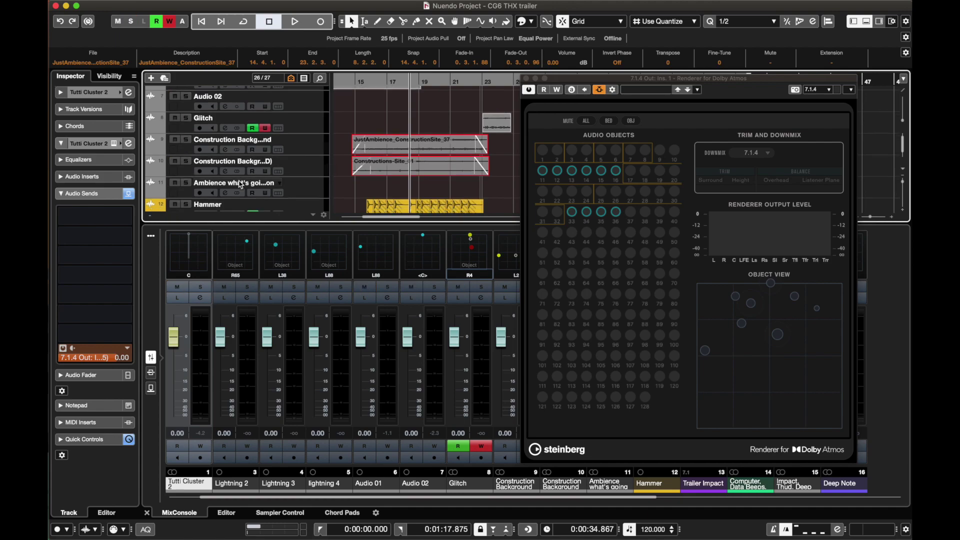
pyautogui.scroll(4, 240, 184)
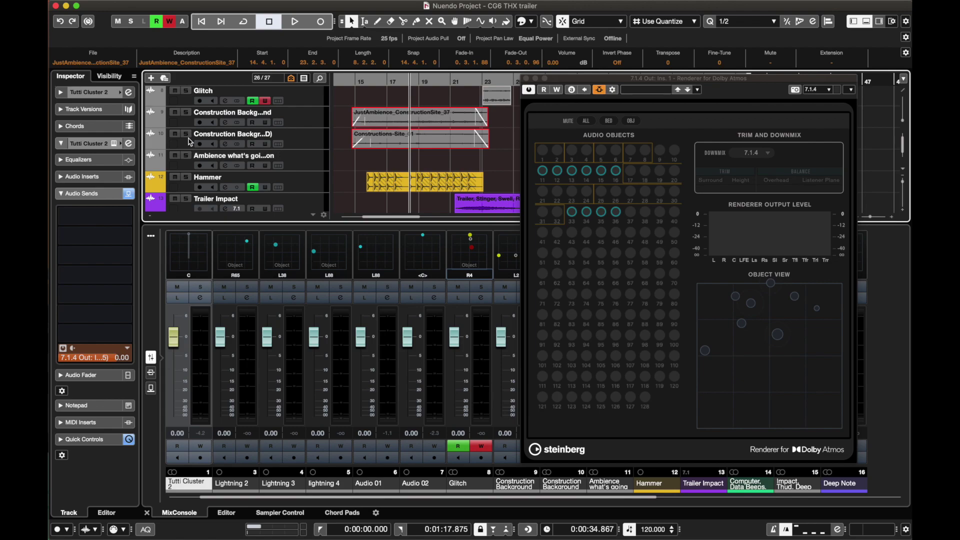
# Step: Solo both Construction Background tracks again and play them briefly to check the level on the FX 1-Bass Manager channel
pyautogui.click(186, 134)
pyautogui.click(186, 112)
pyautogui.scroll(-5, 237, 150)
pyautogui.press('space')
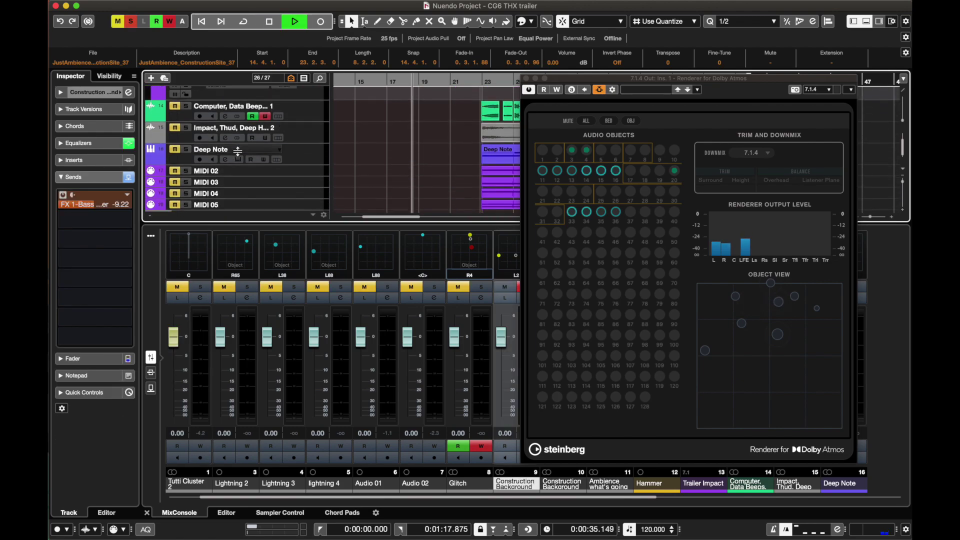
pyautogui.scroll(-3, 238, 150)
pyautogui.press('space')
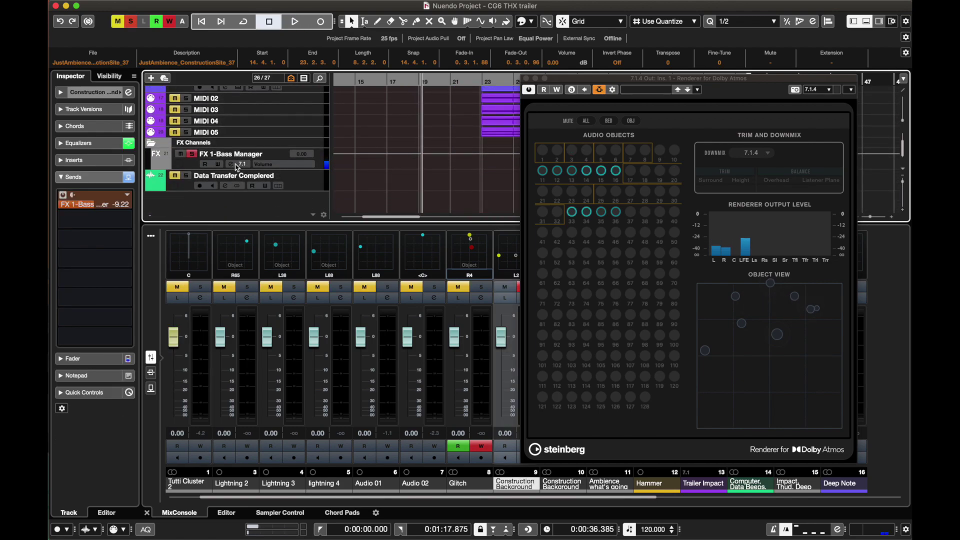
# Step: Open the FX 1-Bass Manager track's channel settings and show its Bass Manager insert editor
pyautogui.click(262, 159)
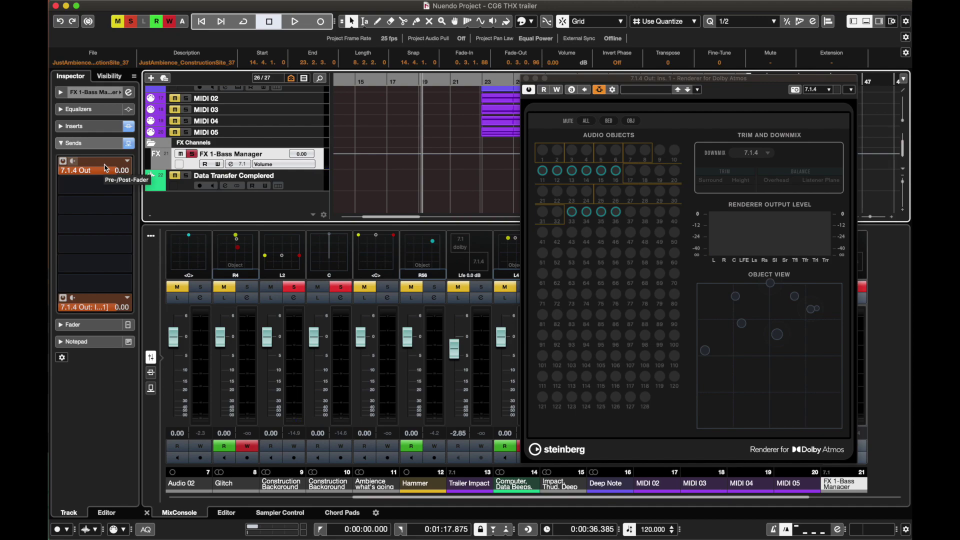
pyautogui.click(231, 164)
pyautogui.moveTo(278, 177); pyautogui.dragTo(148, 156)
pyautogui.click(149, 200)
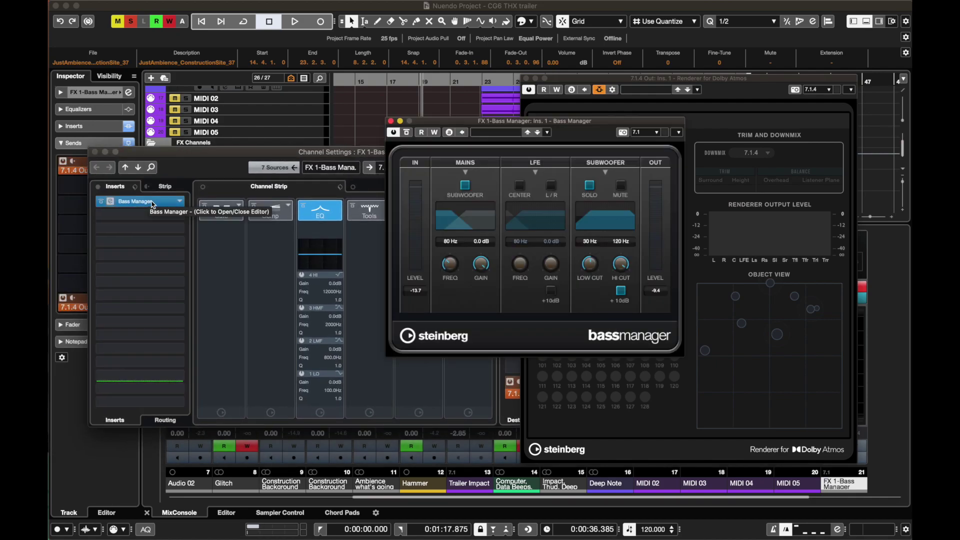
# Step: Play briefly to watch the Bass Manager levels, stop playback, and close the plug-in editor and channel settings
pyautogui.press('space')
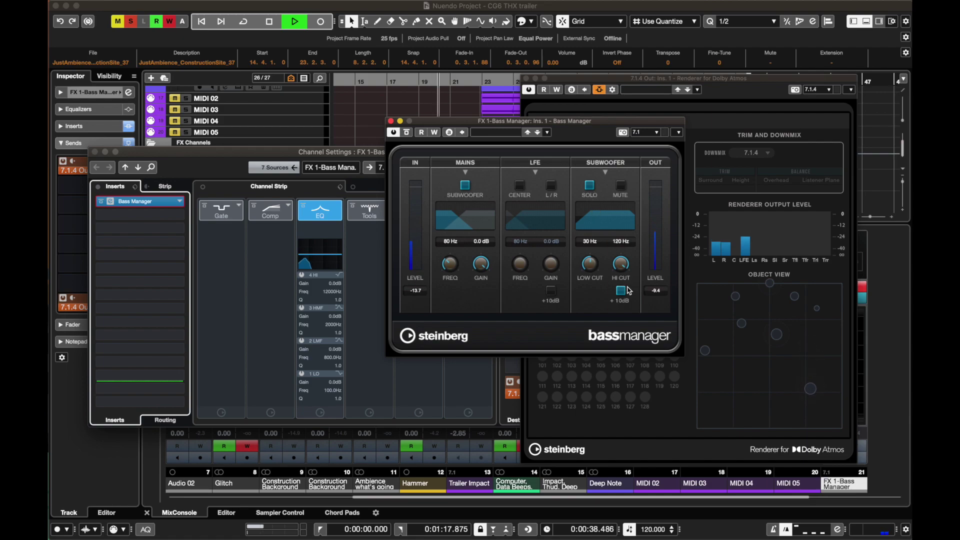
pyautogui.press('space')
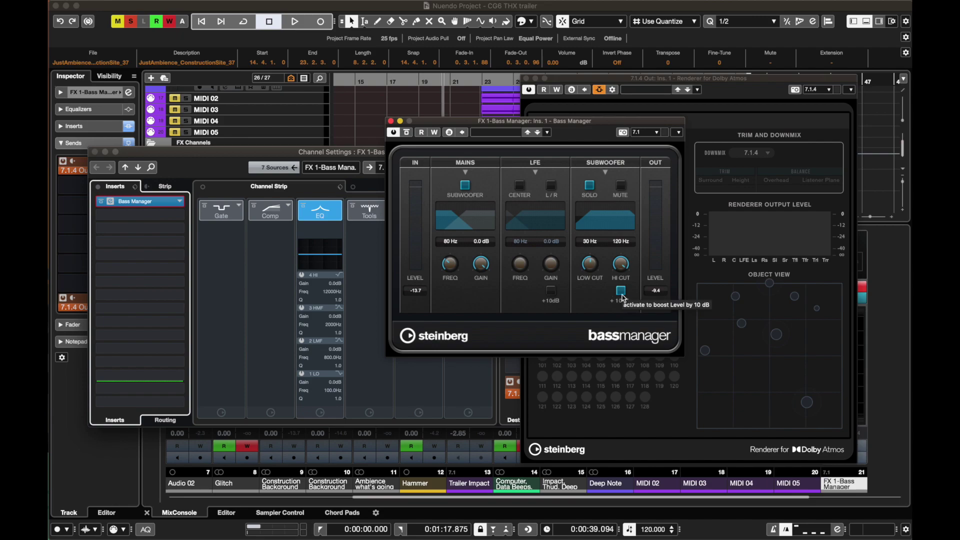
pyautogui.click(392, 121)
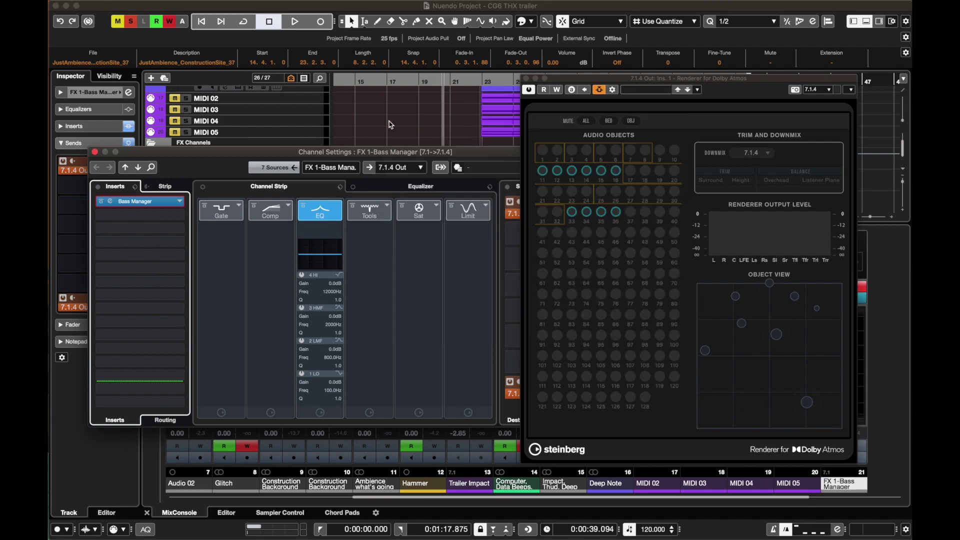
pyautogui.click(95, 153)
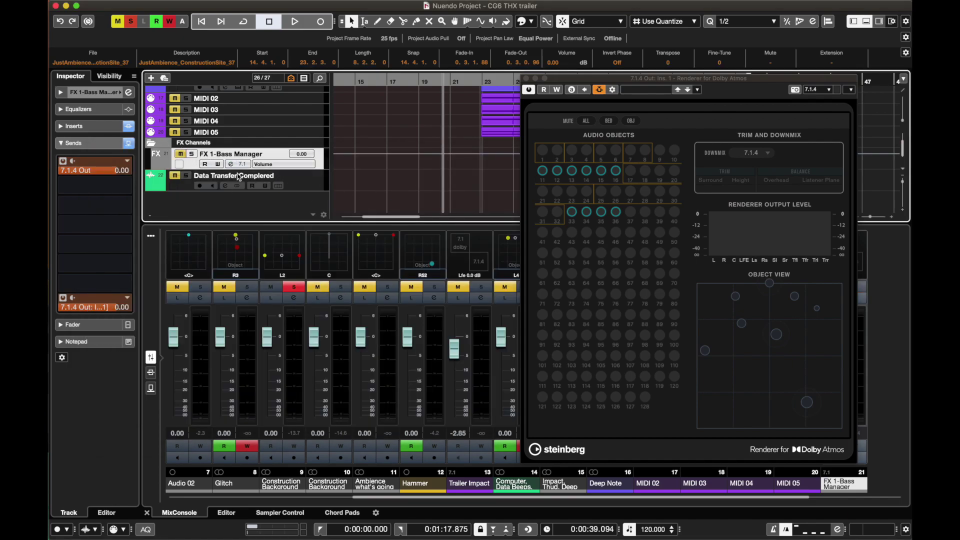
# Step: Deactivate all solo states in the project
pyautogui.scroll(5, 170, 125)
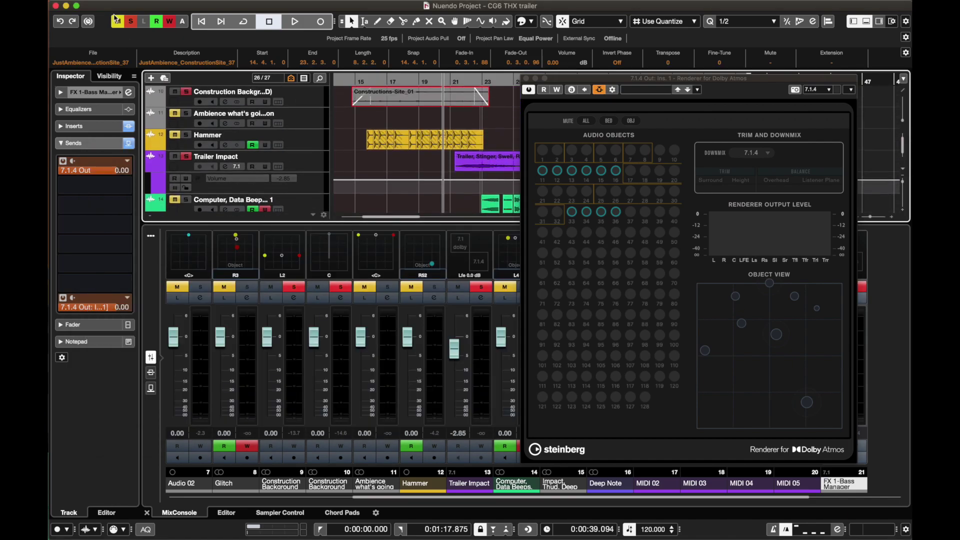
pyautogui.click(129, 21)
pyautogui.scroll(-5, 355, 163)
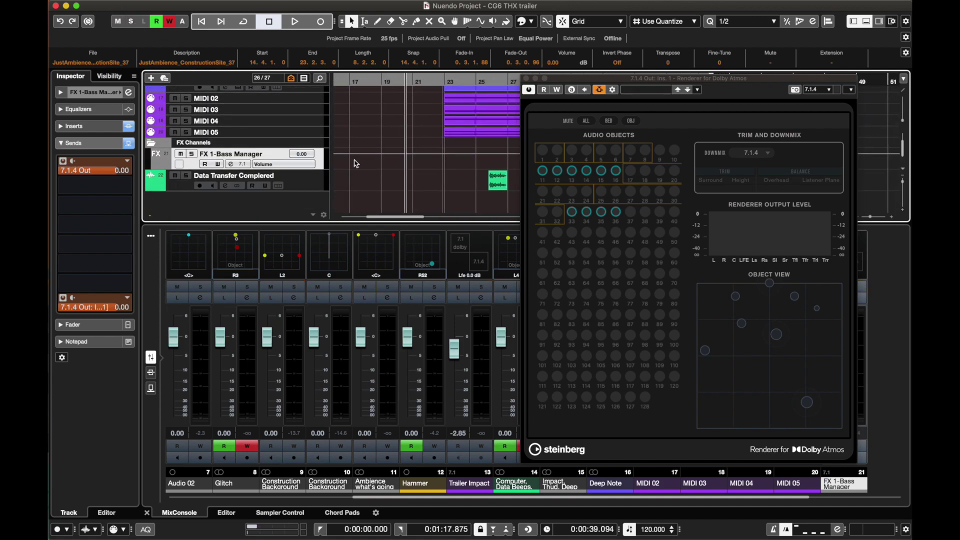
pyautogui.scroll(6, 356, 163)
pyautogui.scroll(10, 354, 162)
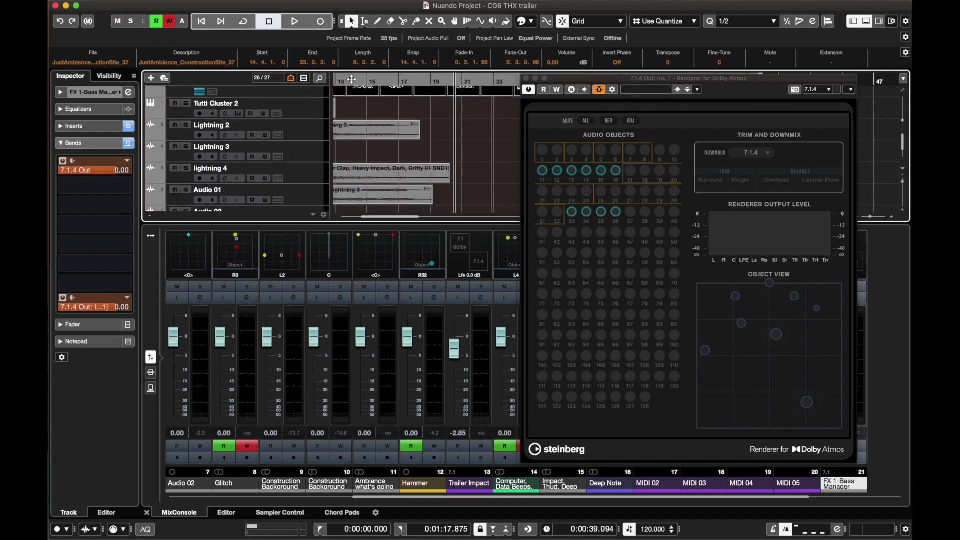
# Step: Place the project cursor at 27 seconds and open the ADM Authoring for Dolby Atmos window, moved clear of the track area
pyautogui.click(359, 81)
pyautogui.scroll(-5, 359, 150)
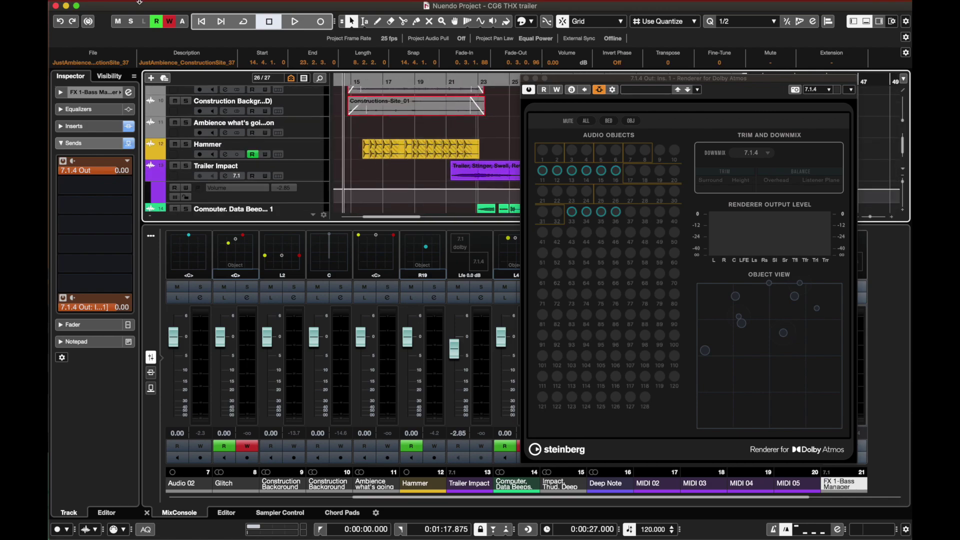
pyautogui.click(168, 5)
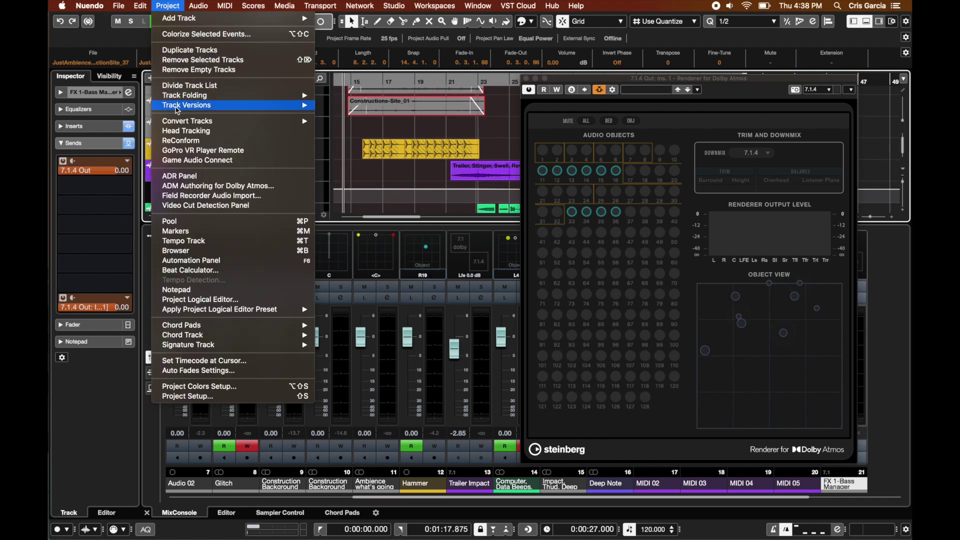
pyautogui.click(181, 189)
pyautogui.moveTo(219, 207); pyautogui.dragTo(157, 87)
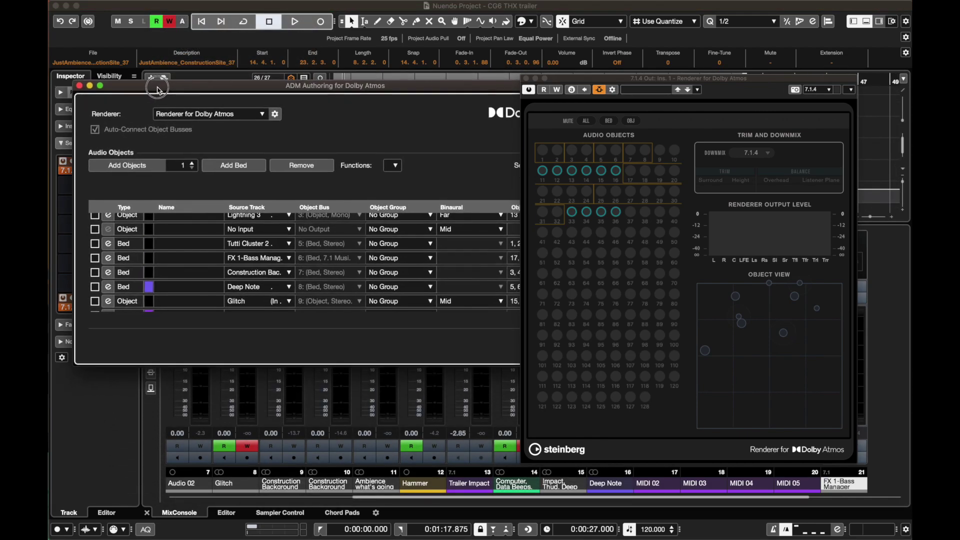
# Step: Open the name field of the Lightning 3 object for editing and move up to the lightning 4 object's name field
pyautogui.scroll(2, 241, 299)
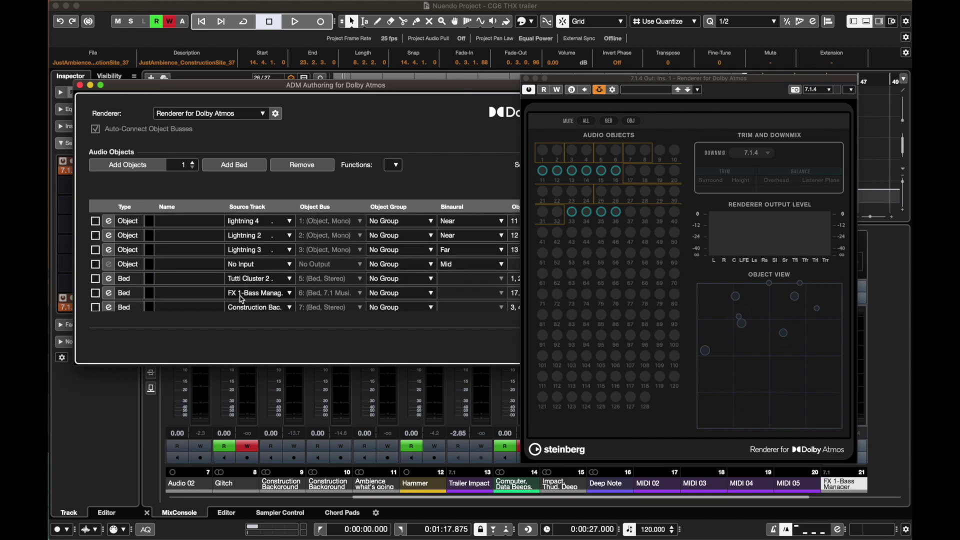
pyautogui.doubleClick(192, 251)
pyautogui.press('Up')
pyautogui.press('Up')
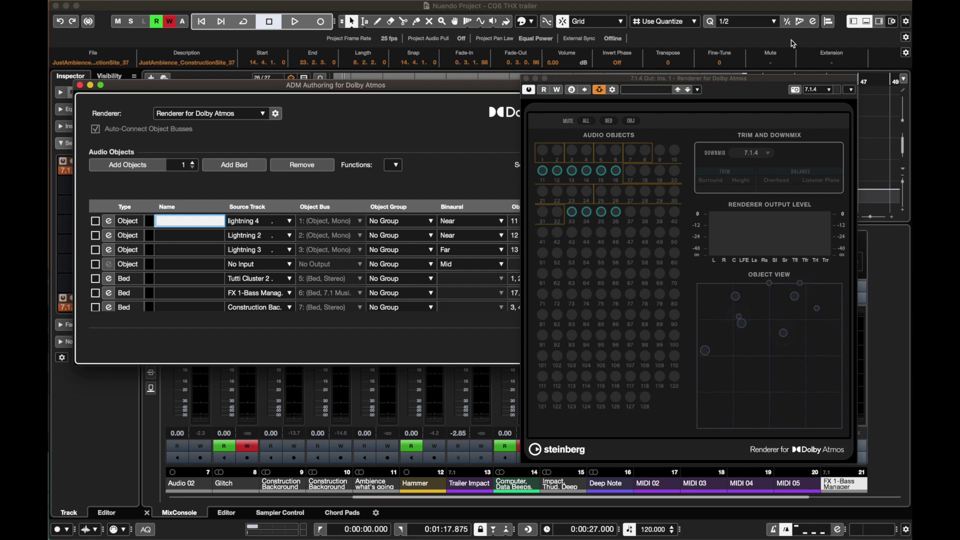
# Step: Move the Dolby Atmos renderer window aside, show the media browser and open its Loops & Samples section
pyautogui.moveTo(780, 79); pyautogui.dragTo(625, 86)
pyautogui.click(880, 22)
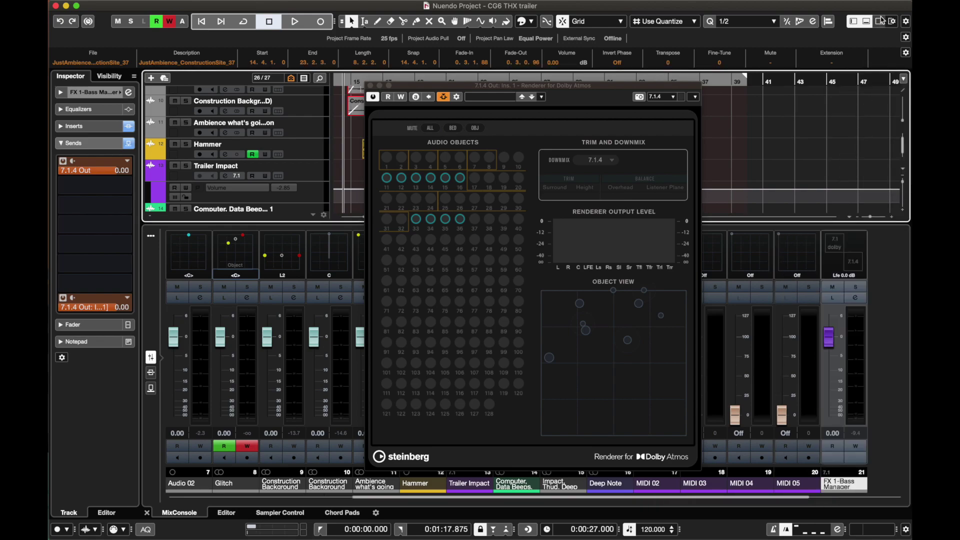
pyautogui.click(879, 22)
pyautogui.click(846, 78)
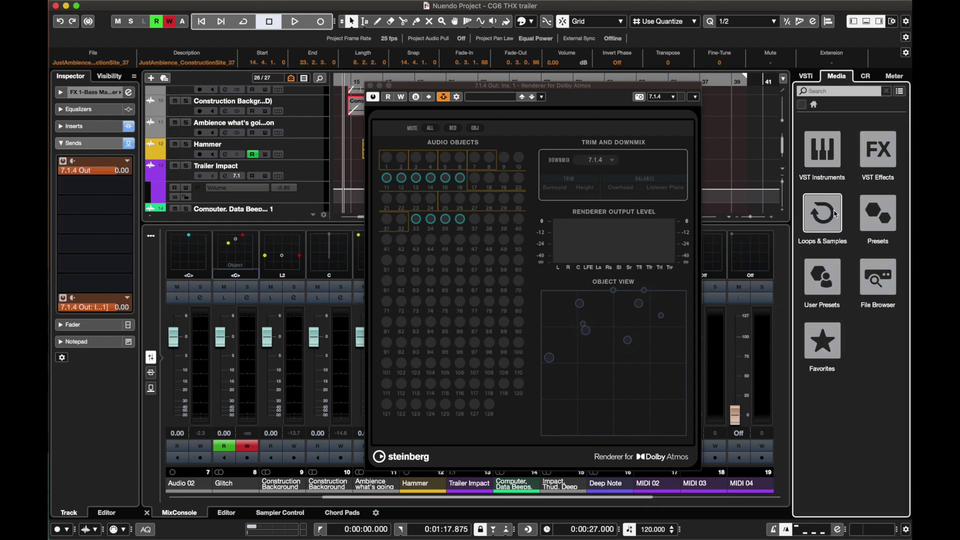
pyautogui.click(826, 233)
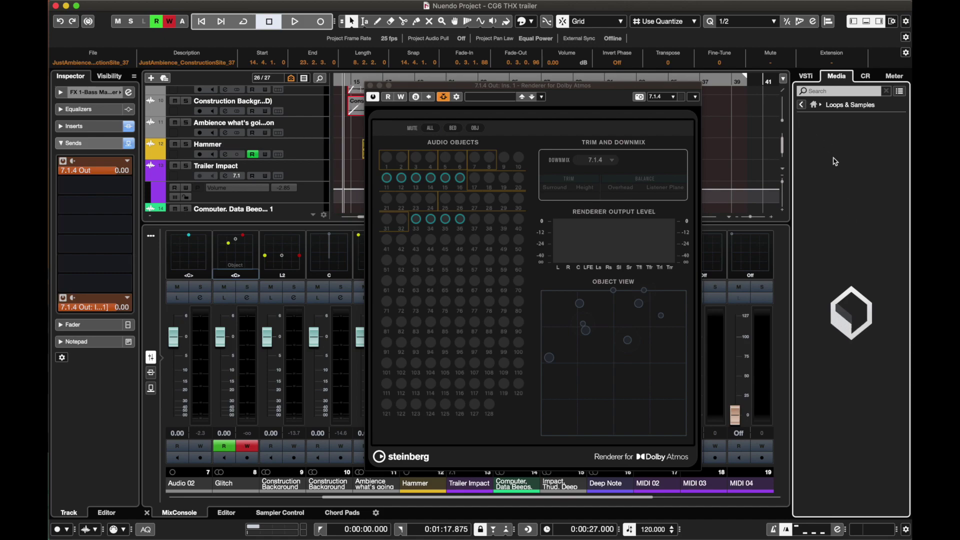
# Step: Browse the sound libraries in Loops & Samples and return to the media browser's home view
pyautogui.scroll(-10, 887, 354)
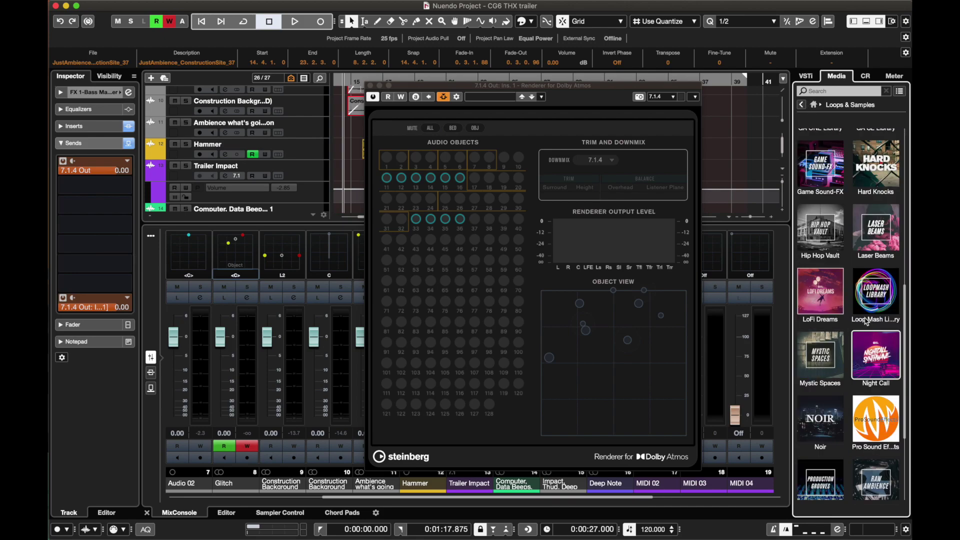
pyautogui.scroll(-2, 868, 426)
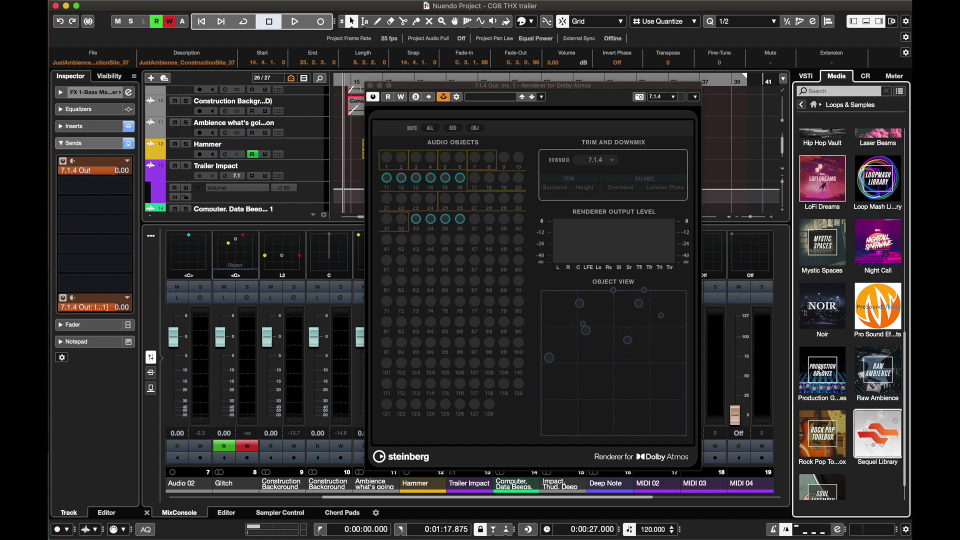
pyautogui.scroll(4, 825, 415)
pyautogui.scroll(3, 810, 417)
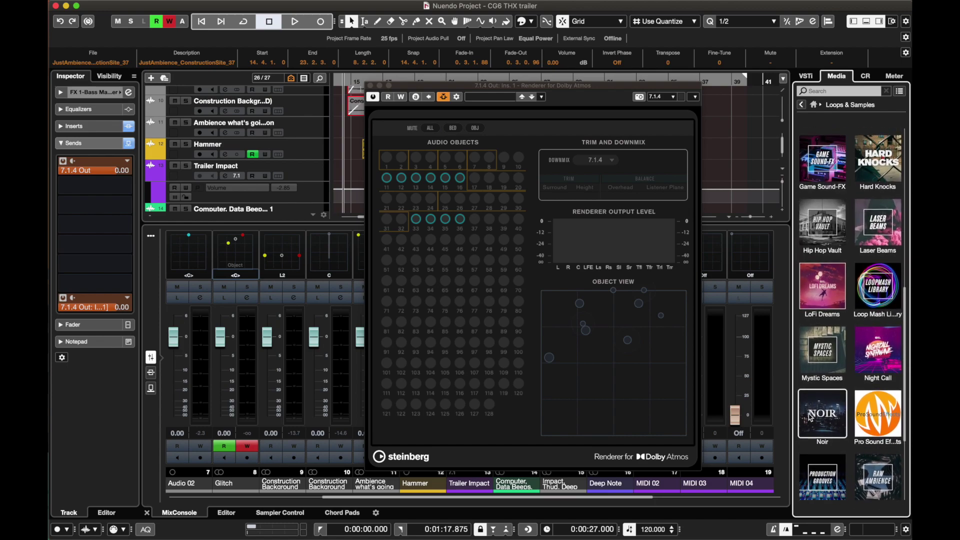
pyautogui.scroll(3, 814, 205)
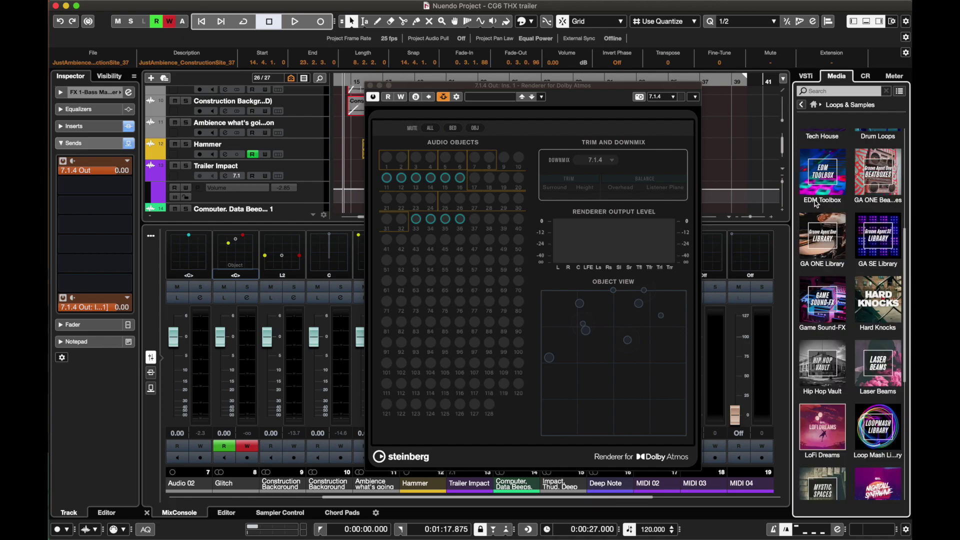
pyautogui.click(801, 105)
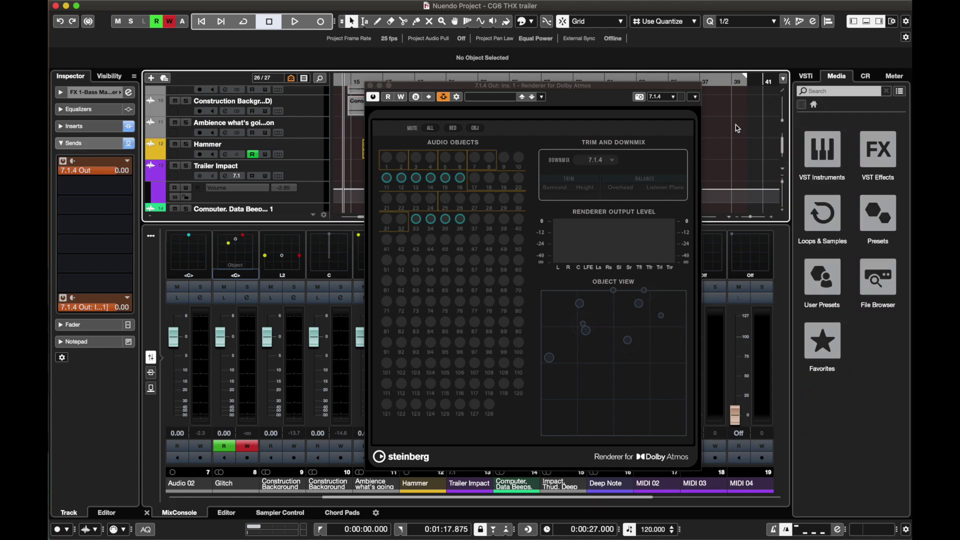
# Step: Move the renderer window aside, open the Glitch track's VST MultiPanner to examine its object mode setting, and close the panner
pyautogui.moveTo(499, 85); pyautogui.dragTo(644, 85)
pyautogui.scroll(-3, 427, 146)
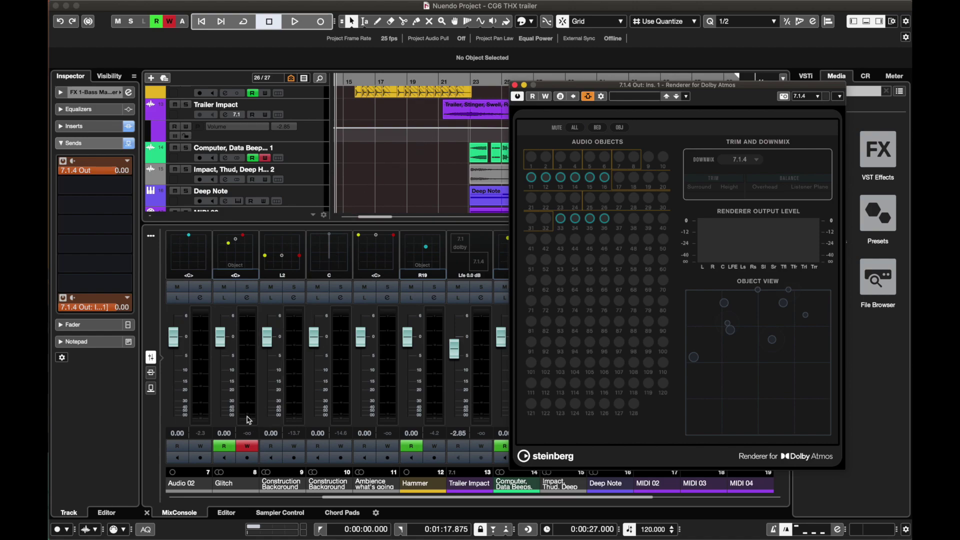
pyautogui.doubleClick(231, 264)
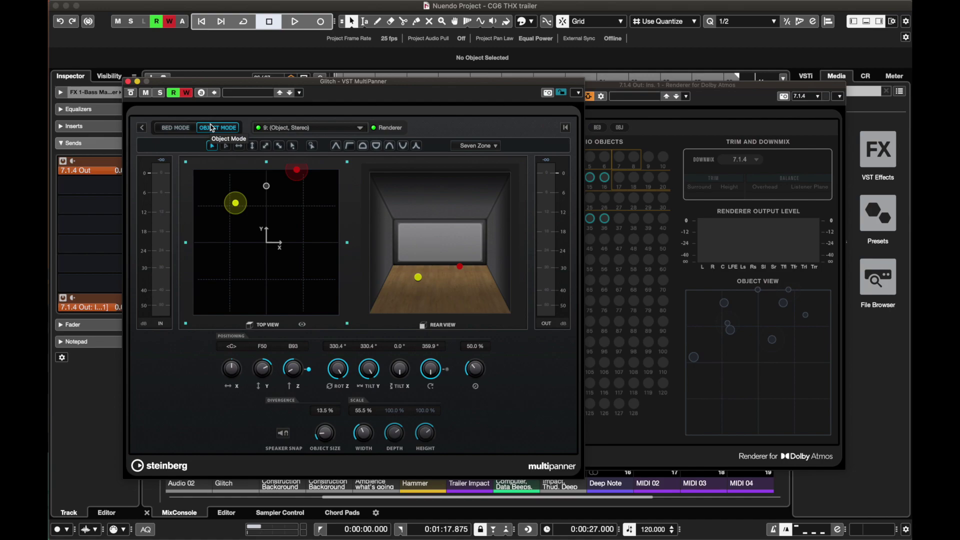
pyautogui.click(128, 82)
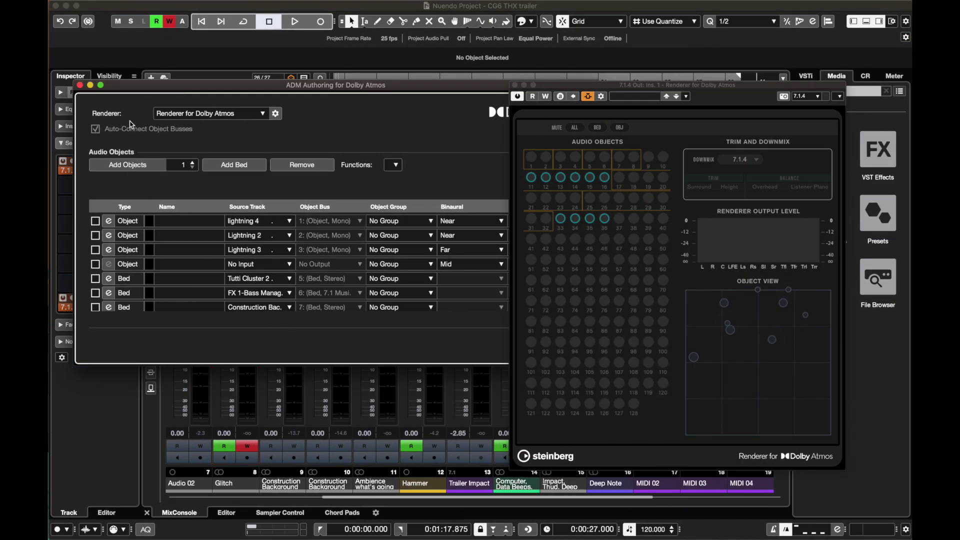
# Step: Spread the ADM Authoring and renderer windows apart and remove the Hammer object from the end of the audio objects list
pyautogui.moveTo(196, 84); pyautogui.dragTo(183, 36)
pyautogui.moveTo(561, 83); pyautogui.dragTo(567, 104)
pyautogui.scroll(-5, 307, 208)
pyautogui.scroll(-1, 306, 207)
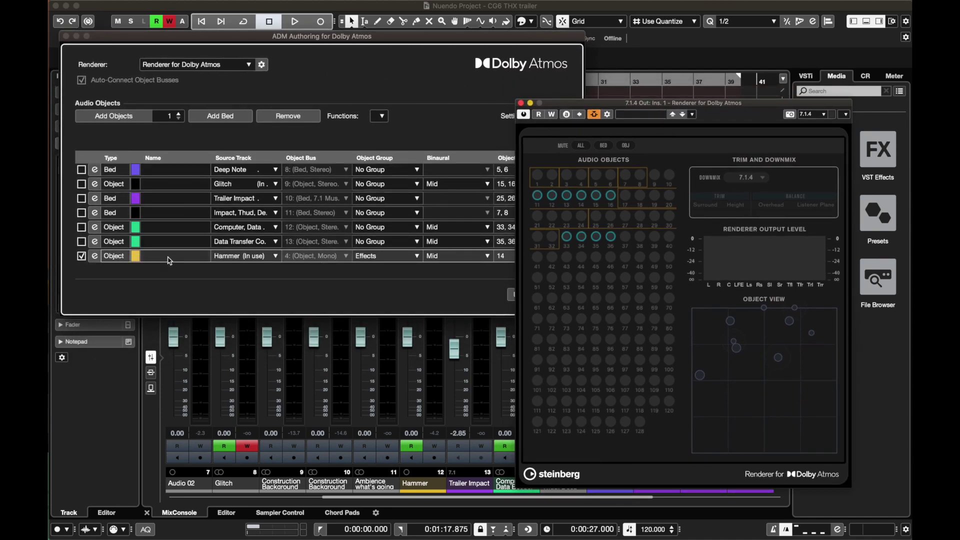
pyautogui.click(294, 116)
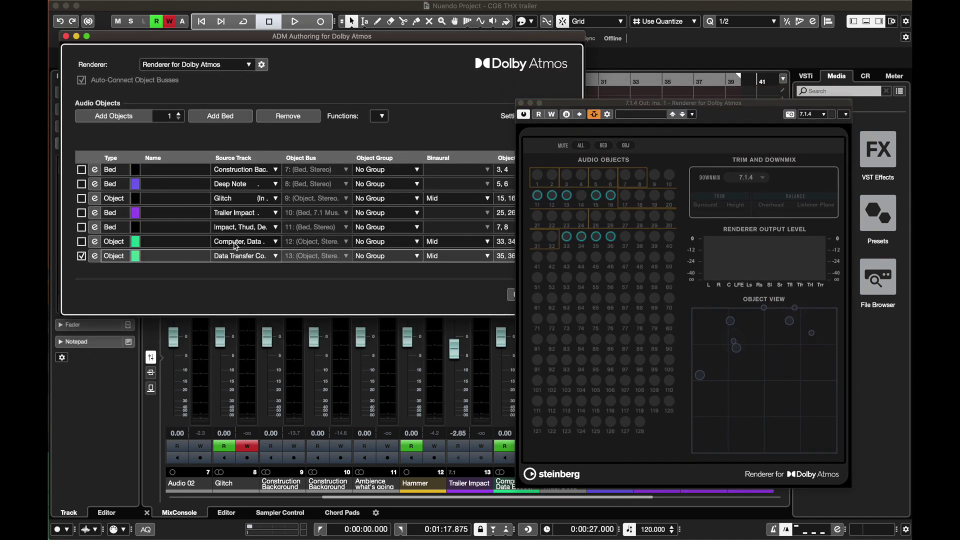
# Step: Assign the Hammer track as the source of the fourth audio object, which has no input
pyautogui.scroll(4, 202, 199)
pyautogui.scroll(1, 202, 199)
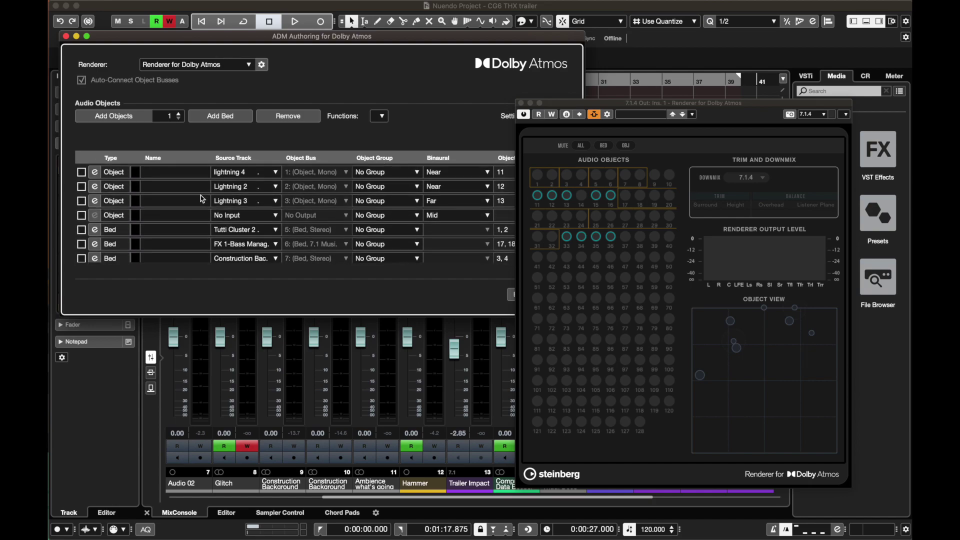
pyautogui.click(235, 217)
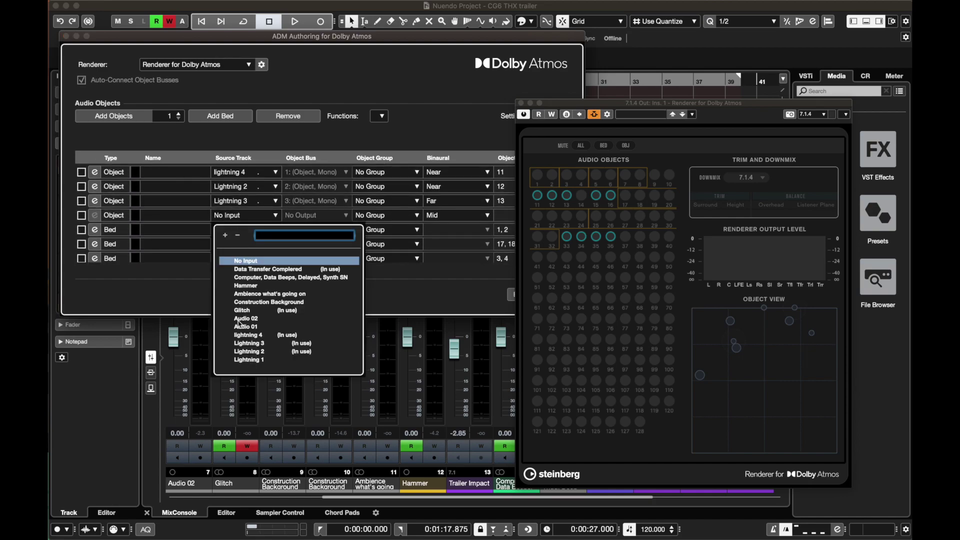
pyautogui.click(246, 286)
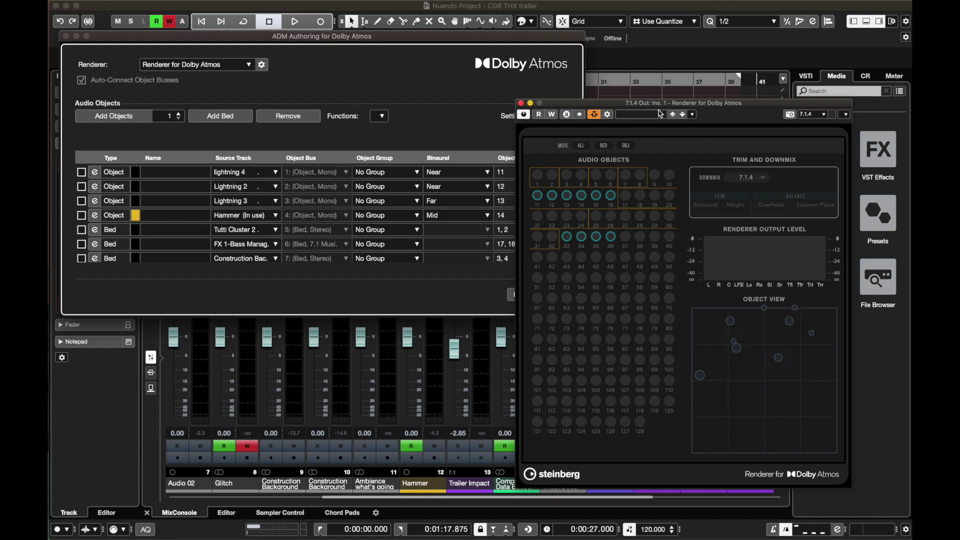
pyautogui.moveTo(692, 103); pyautogui.dragTo(697, 104)
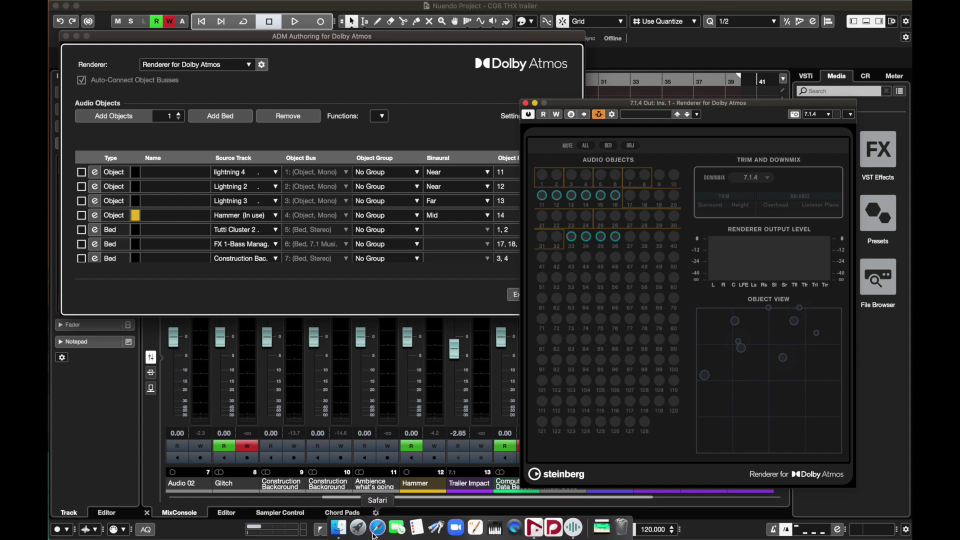
# Step: Switch to Safari, open Avid's Dolby Atmos Production Suite page from the search results and accept the site's cookies
pyautogui.click(376, 530)
pyautogui.click(377, 531)
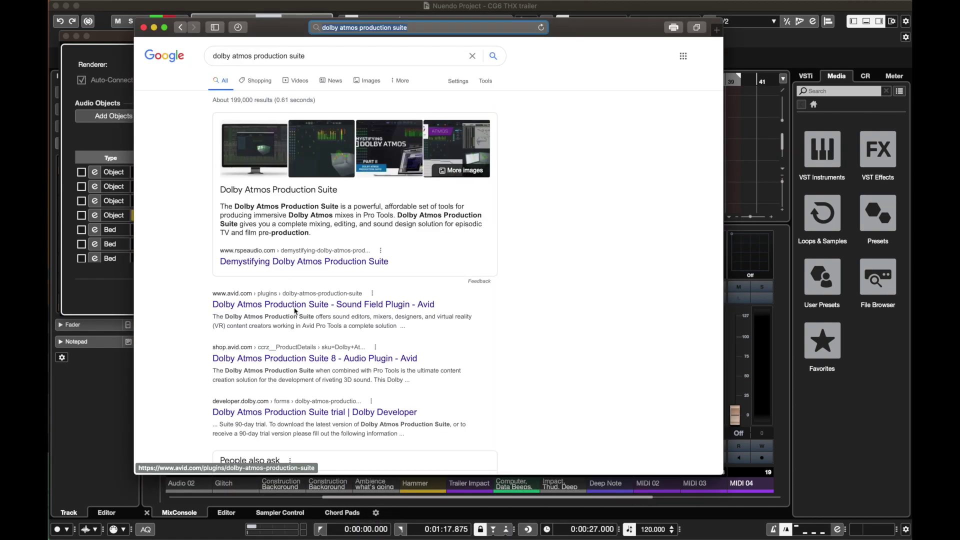
pyautogui.scroll(-2, 256, 268)
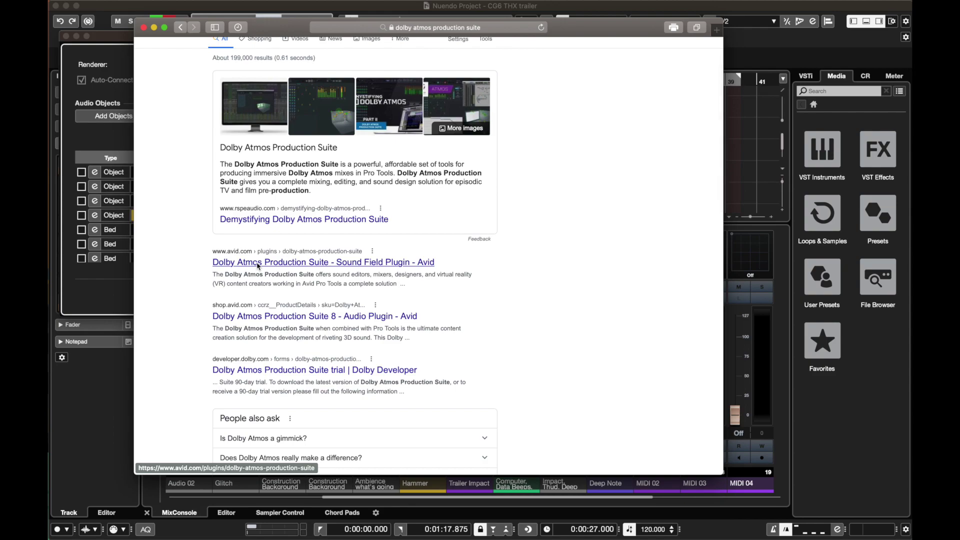
pyautogui.click(258, 264)
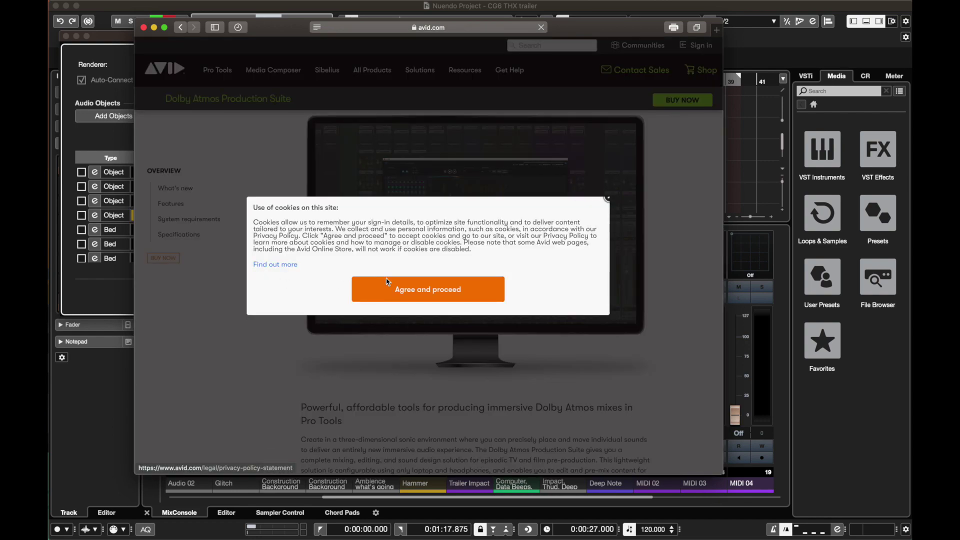
pyautogui.click(395, 294)
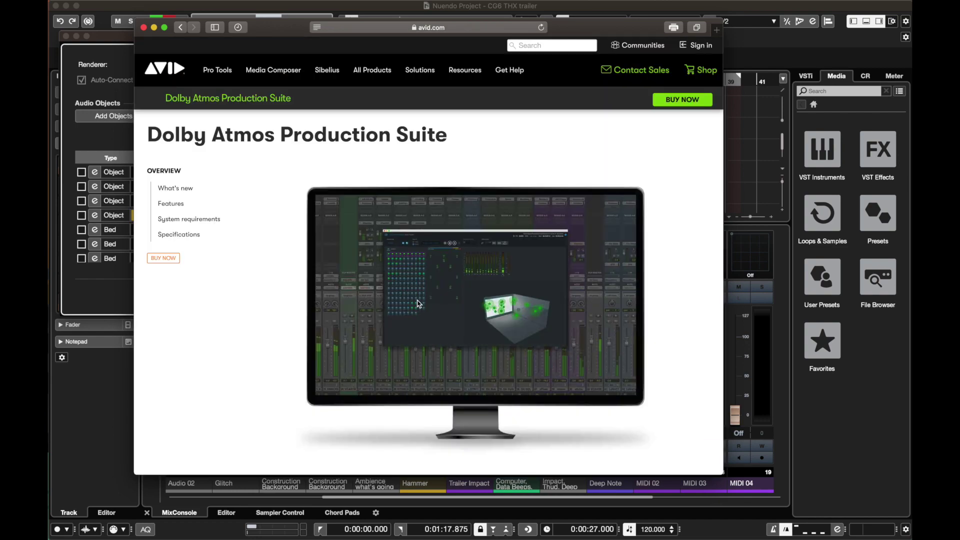
# Step: Review the Dolby Atmos Production Suite overview, open its purchase page to examine pricing and description, and close the browser window
pyautogui.scroll(-2, 459, 361)
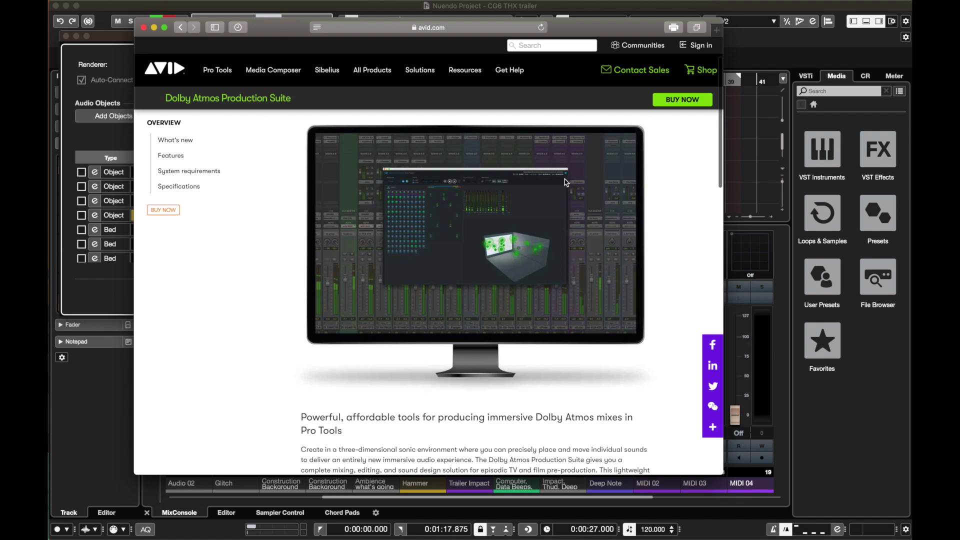
pyautogui.click(669, 102)
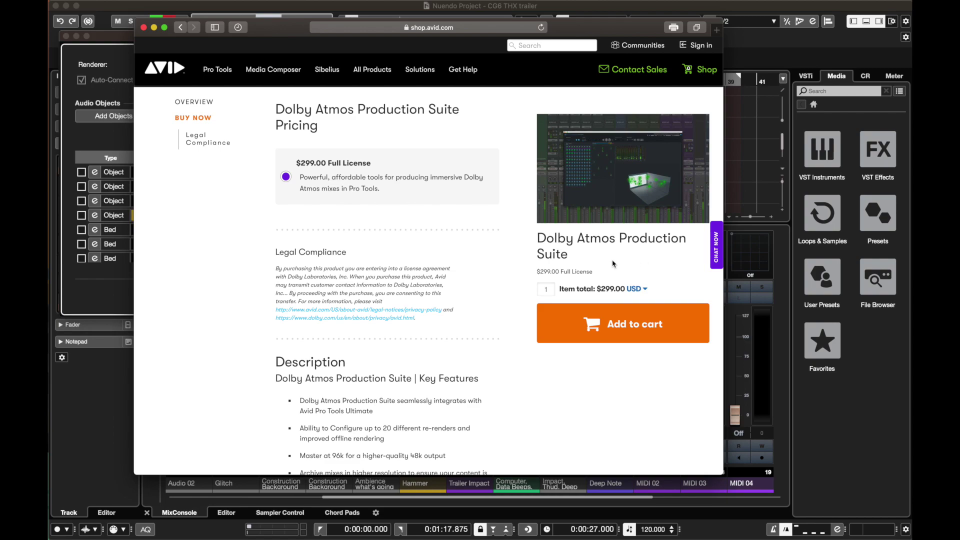
pyautogui.moveTo(295, 163)
pyautogui.mouseDown()
pyautogui.moveTo(329, 164)
pyautogui.moveTo(297, 163)
pyautogui.mouseUp()
pyautogui.scroll(-2, 350, 320)
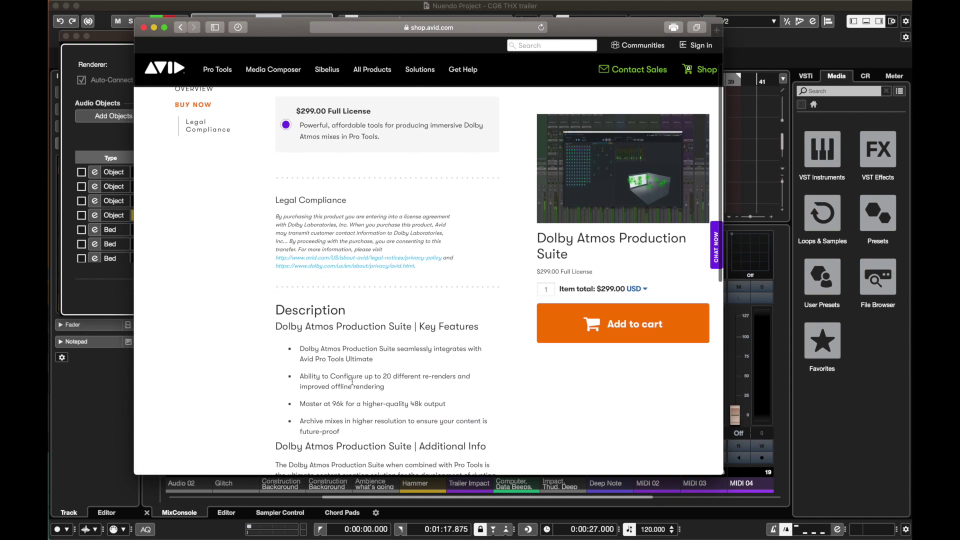
pyautogui.scroll(-1, 352, 381)
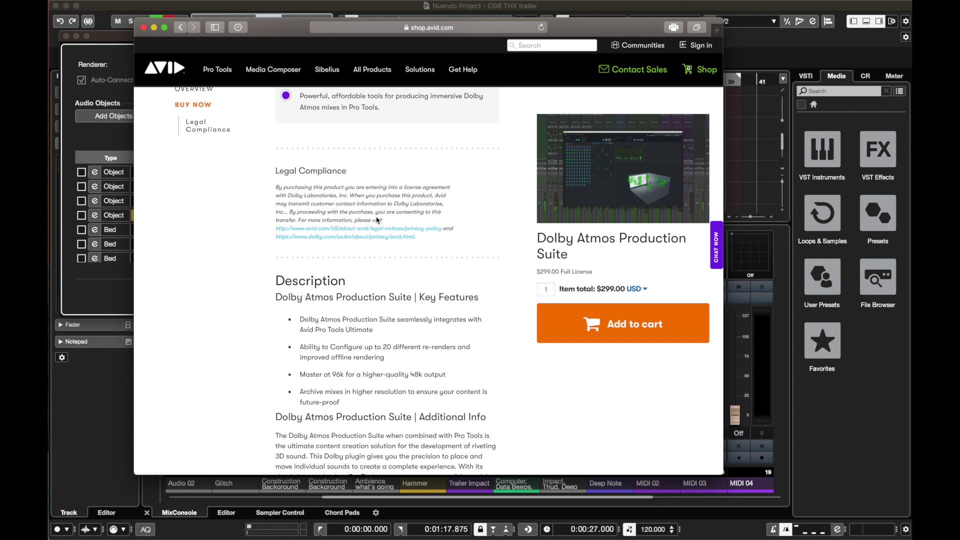
pyautogui.click(144, 27)
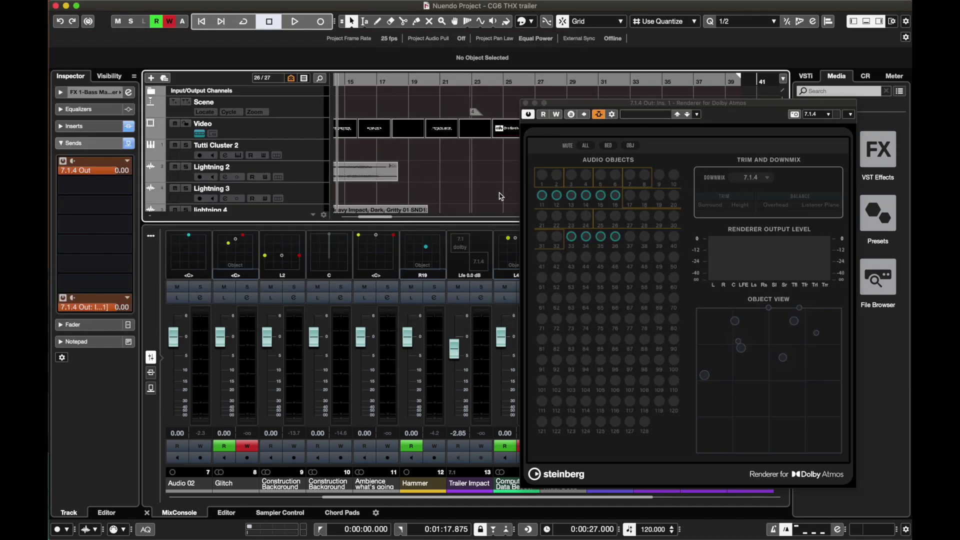
# Step: Move the renderer window aside in Nuendo and reopen the ADM Authoring for Dolby Atmos window
pyautogui.scroll(-3, 500, 147)
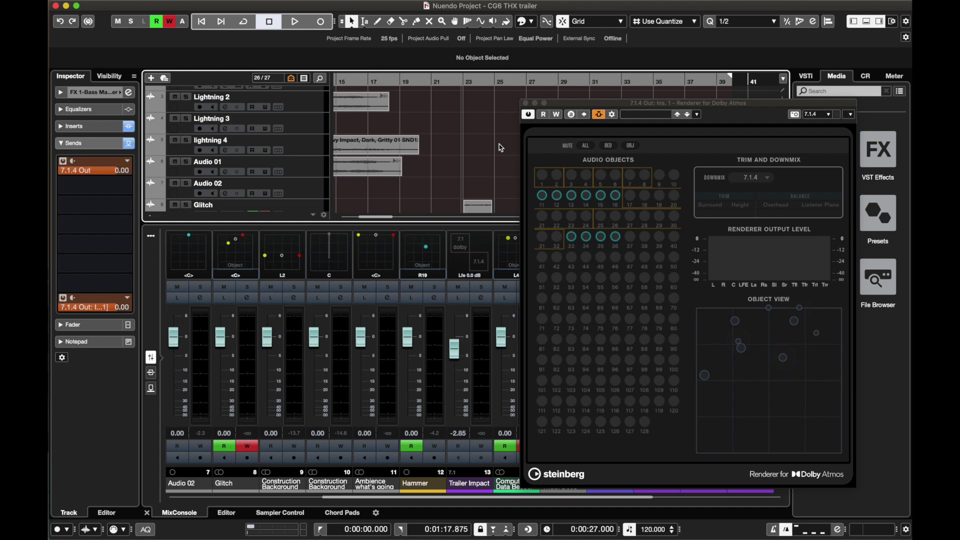
pyautogui.moveTo(467, 106); pyautogui.dragTo(631, 83)
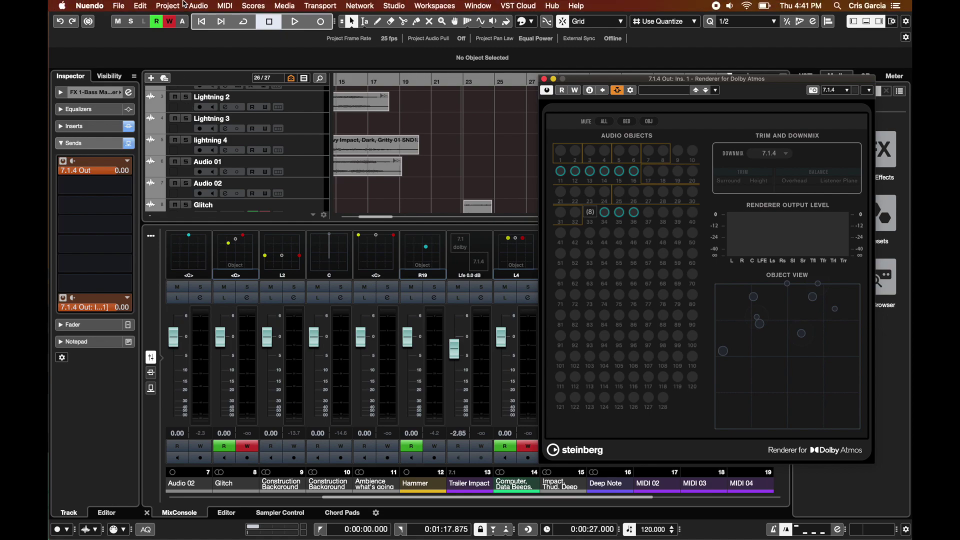
pyautogui.click(176, 7)
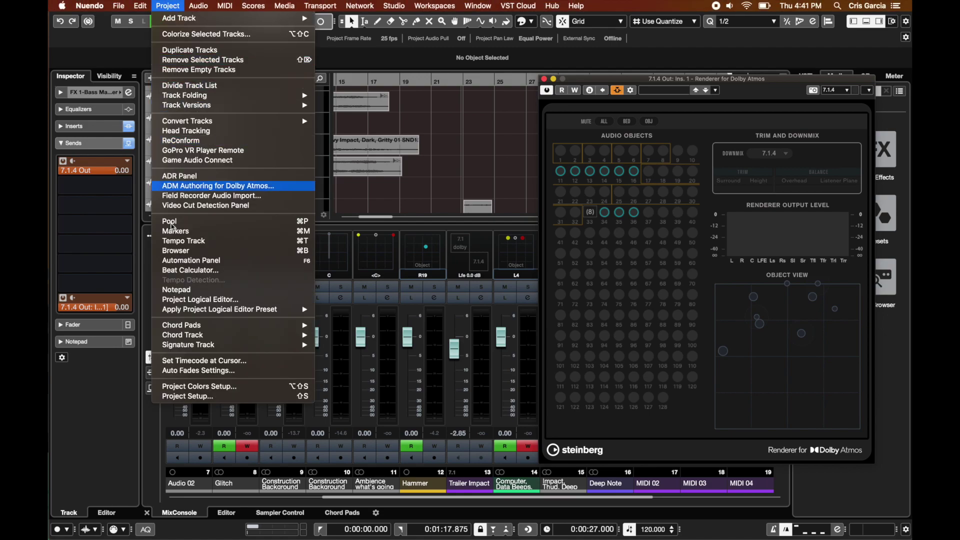
pyautogui.click(189, 187)
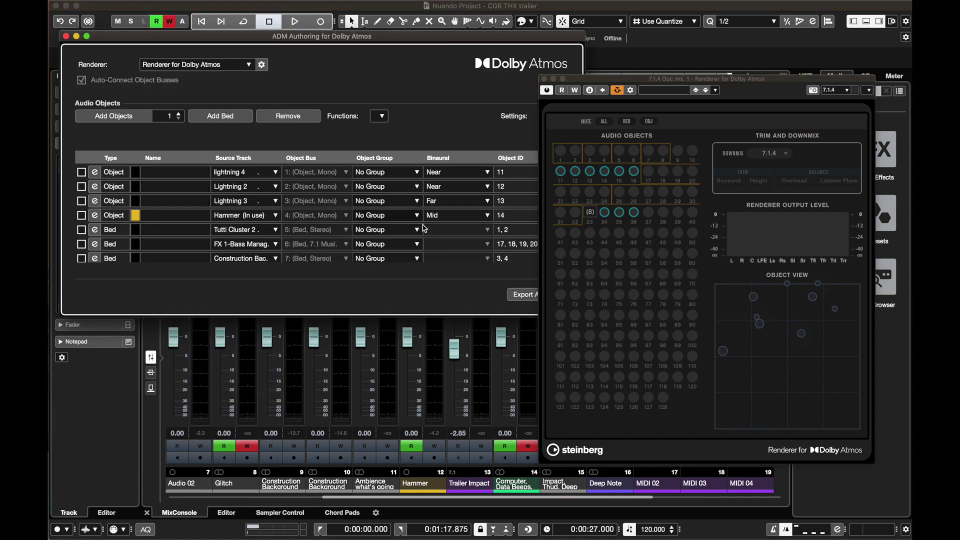
# Step: Move the renderer window clear of the ADM Authoring for Dolby Atmos window, and close the ADM Authoring window
pyautogui.moveTo(590, 81); pyautogui.dragTo(618, 82)
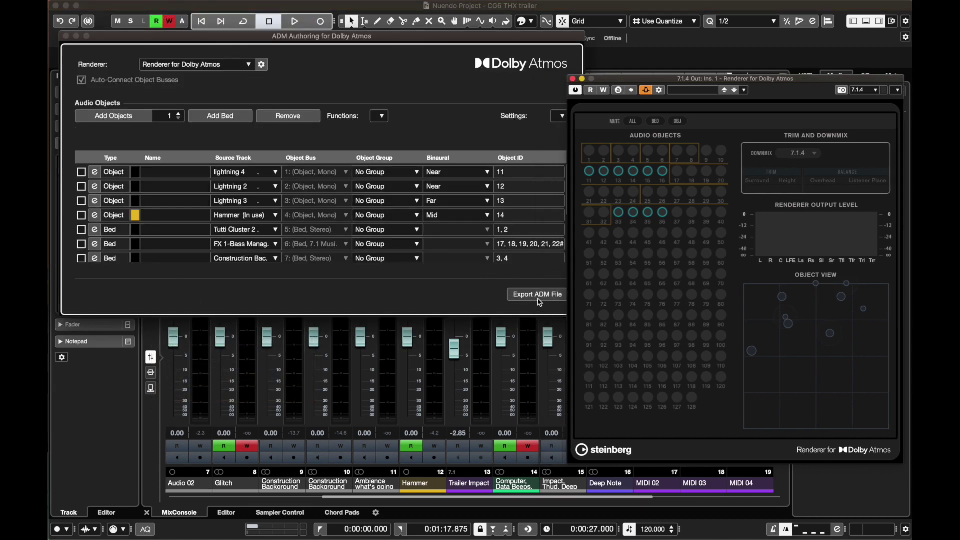
pyautogui.click(66, 36)
# Step: Look over the project's tracks from the scene and lightning sounds to the trailer impact, and set the playback position to 0:00:27.000
pyautogui.scroll(-5, 475, 165)
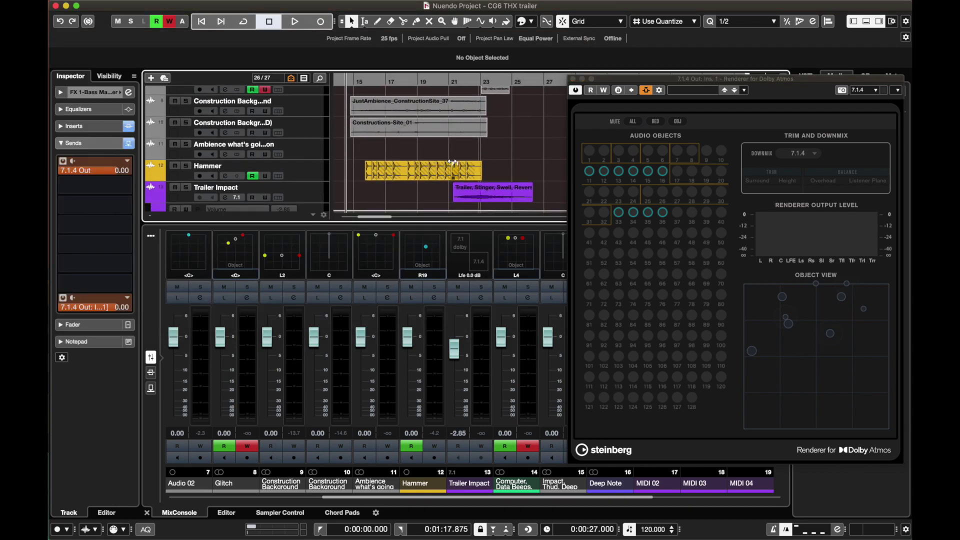
pyautogui.scroll(10, 454, 162)
pyautogui.hscroll(-2, 452, 164)
pyautogui.scroll(-5, 453, 165)
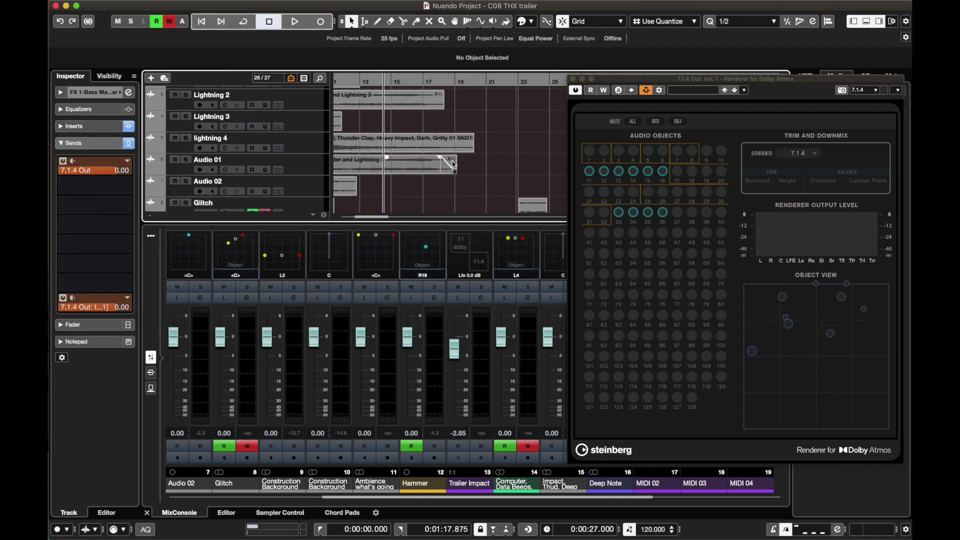
pyautogui.hscroll(-1, 453, 164)
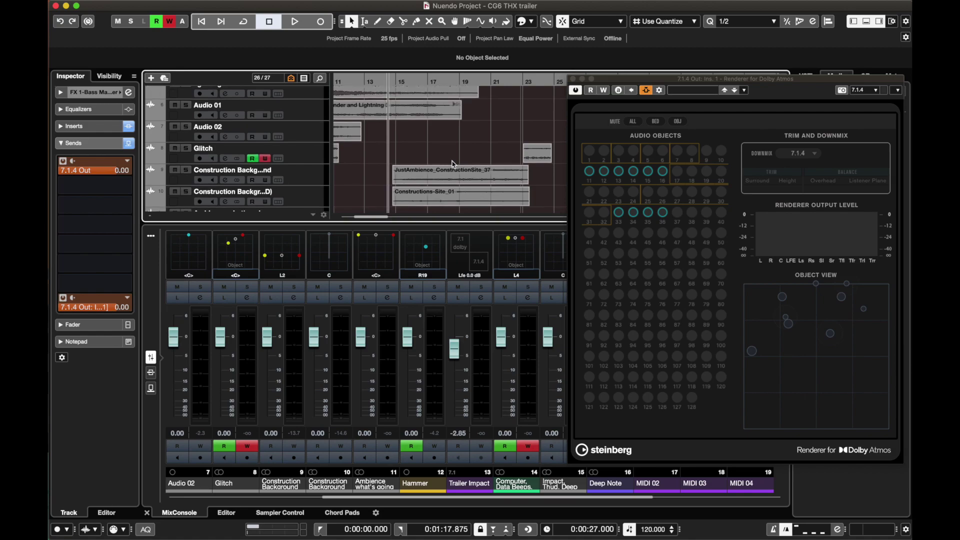
pyautogui.scroll(8, 425, 167)
pyautogui.hscroll(-4, 424, 168)
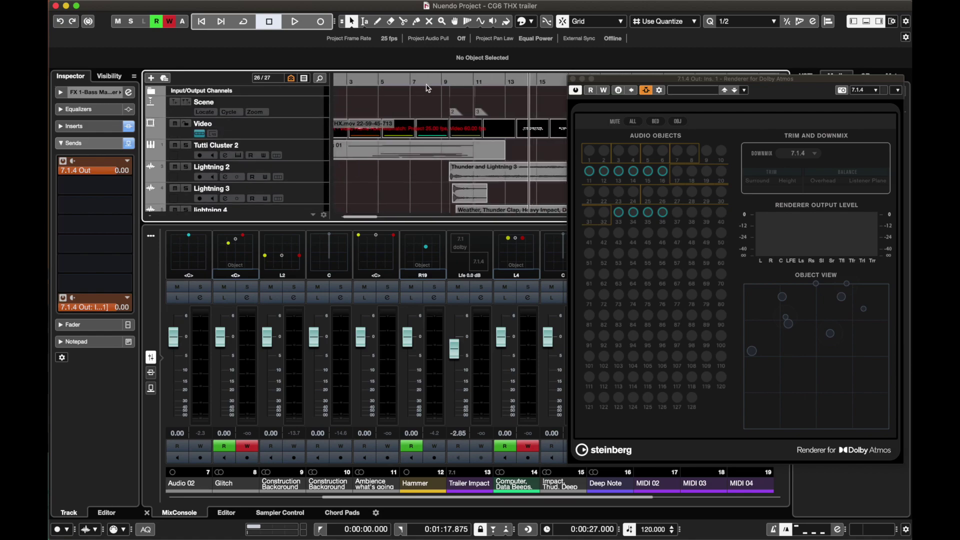
pyautogui.scroll(-4, 413, 132)
pyautogui.hscroll(4, 412, 132)
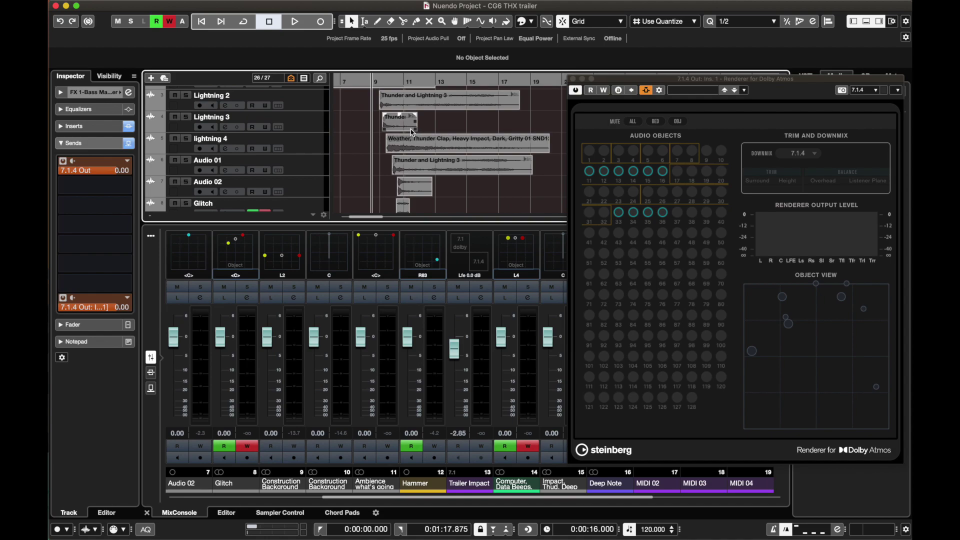
pyautogui.click(464, 80)
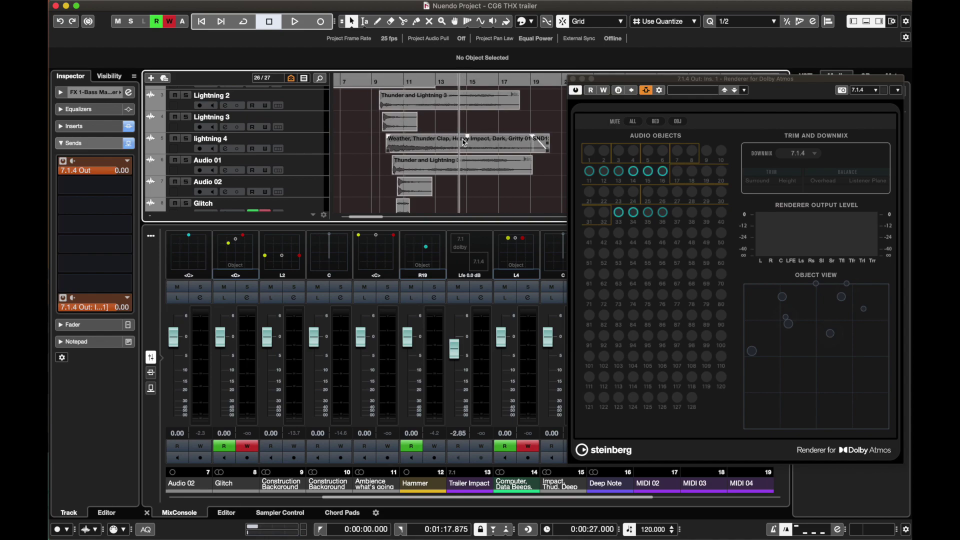
# Step: Play the trailer from 0:00:27.000 through the construction, Hammer and Trailer Impact section, checking the channel panners and renderer object view, and stop playback
pyautogui.scroll(-5, 464, 142)
pyautogui.hscroll(4, 464, 142)
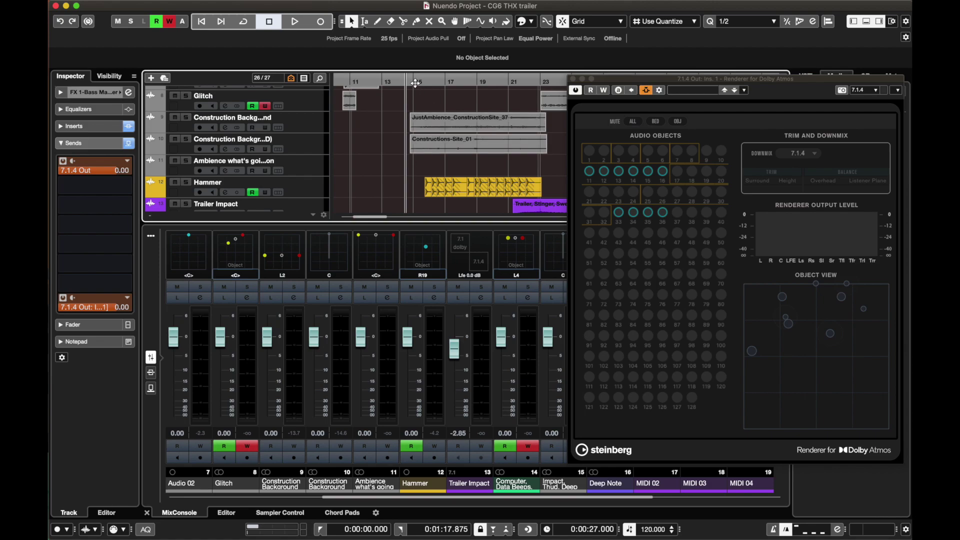
pyautogui.press('space')
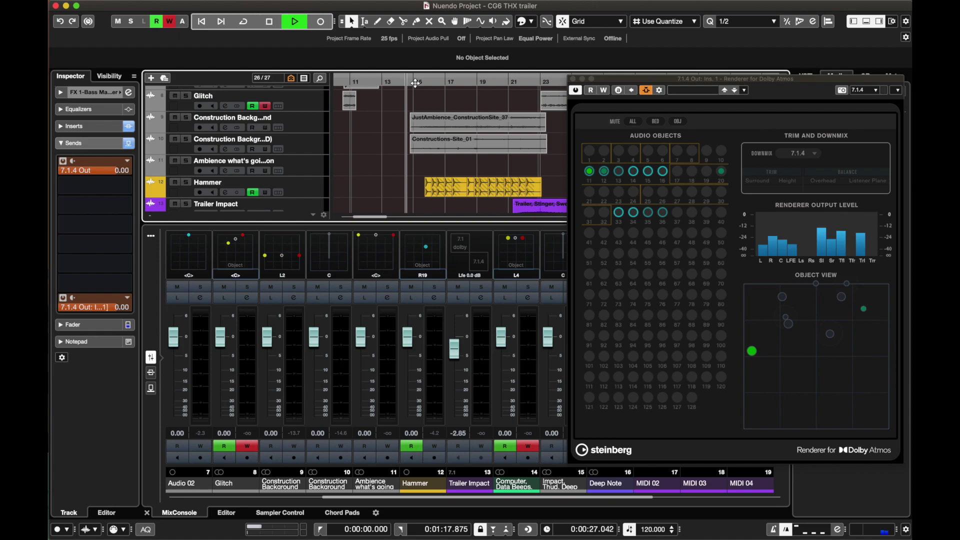
pyautogui.scroll(-1, 385, 159)
pyautogui.hscroll(2, 385, 158)
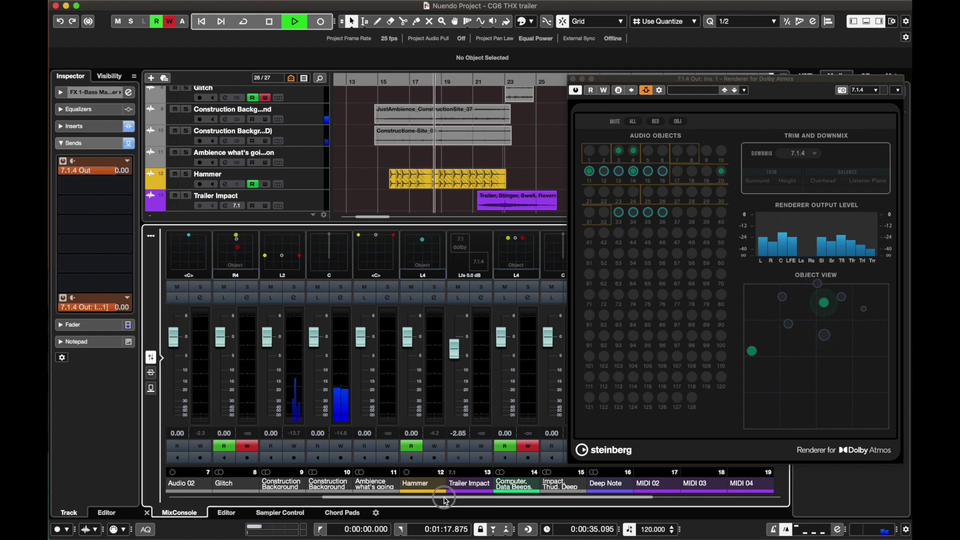
pyautogui.moveTo(444, 497); pyautogui.dragTo(393, 499)
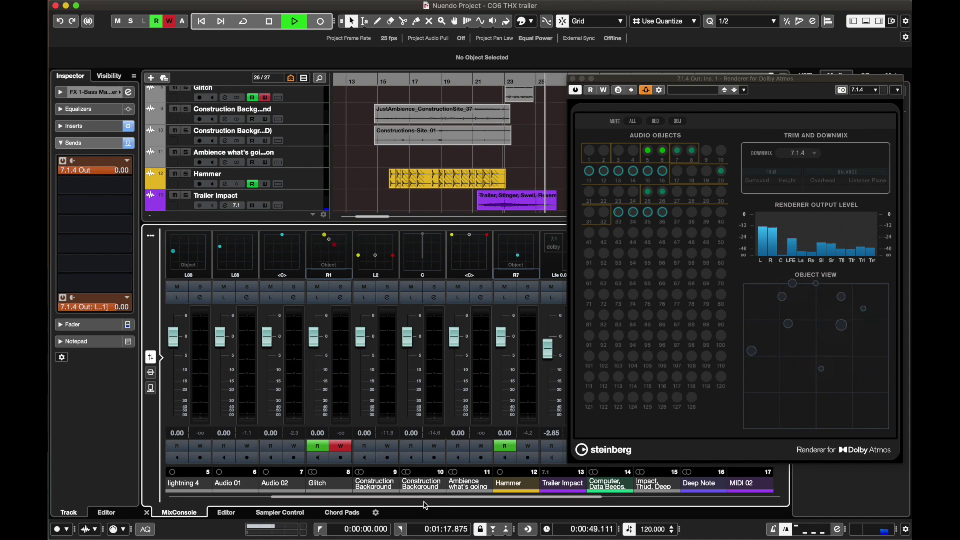
pyautogui.moveTo(423, 498); pyautogui.dragTo(499, 498)
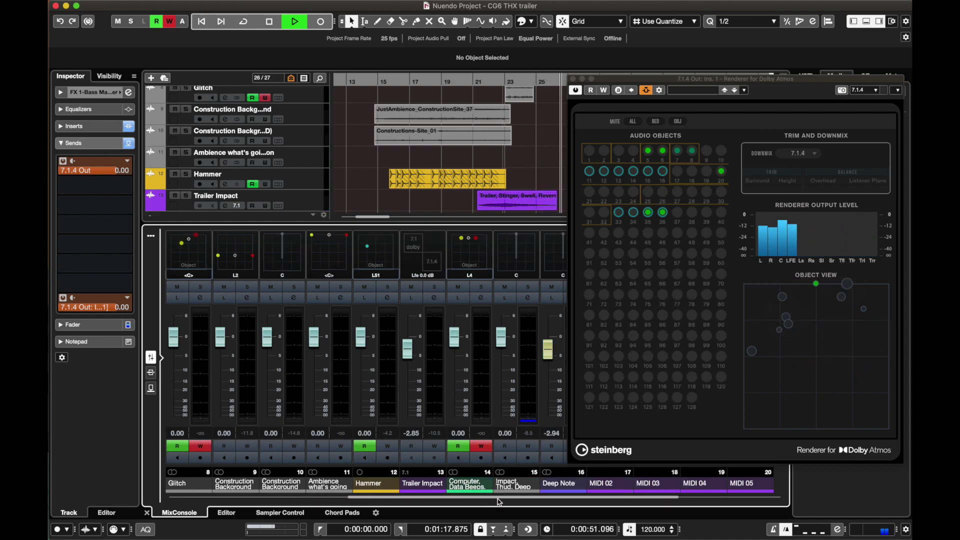
pyautogui.press('space')
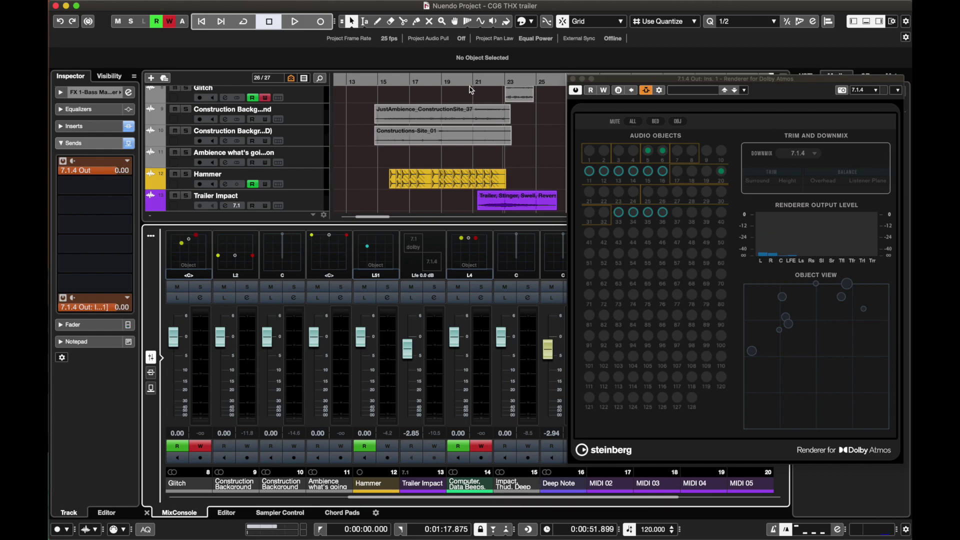
# Step: Replay the Trailer Impact passage from just before bar 21 to watch the objects in the renderer, and stop playback
pyautogui.click(472, 81)
pyautogui.press('space')
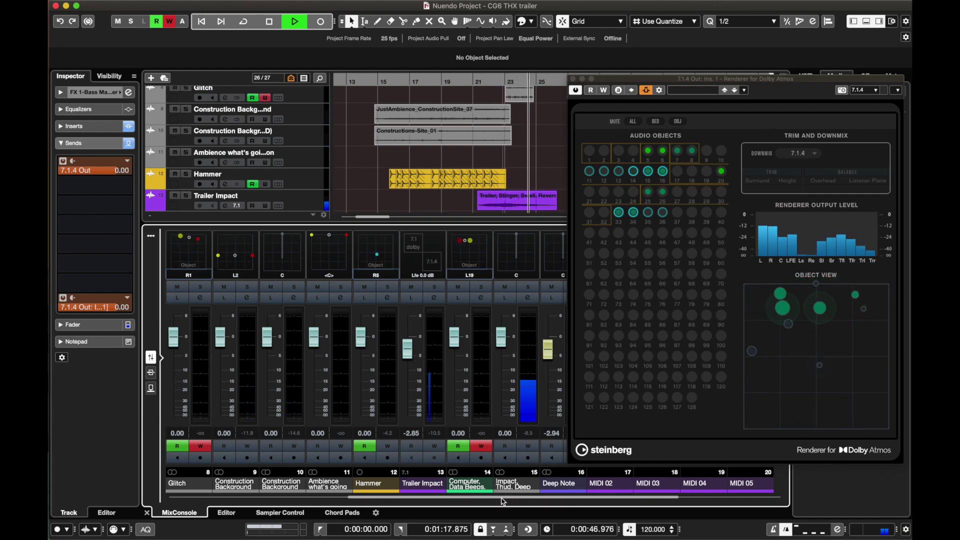
pyautogui.press('space')
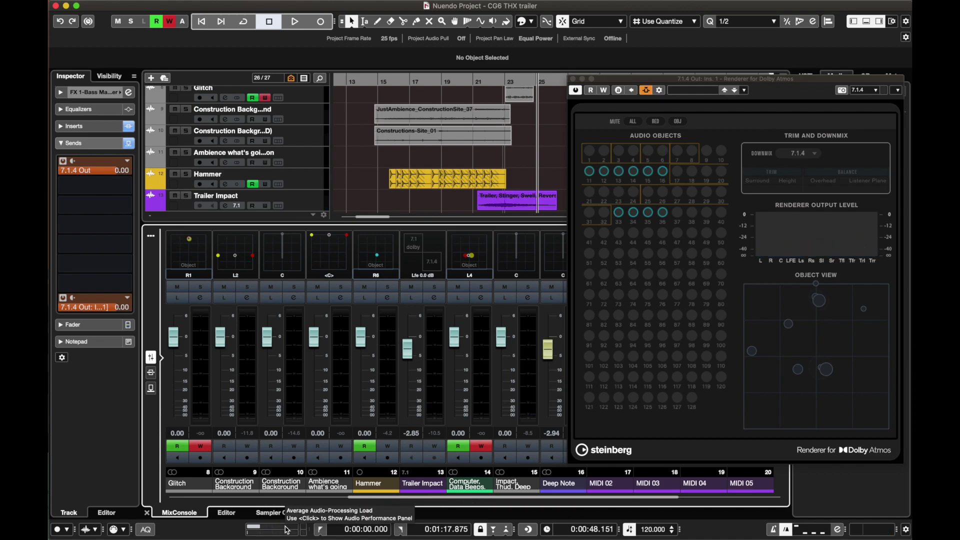
# Step: Select the Thunder and Lightning 3 clip on the Lightning 2 track, and inspect the Lightning 2, Lightning 3 and lightning 4 tracks in turn
pyautogui.click(356, 165)
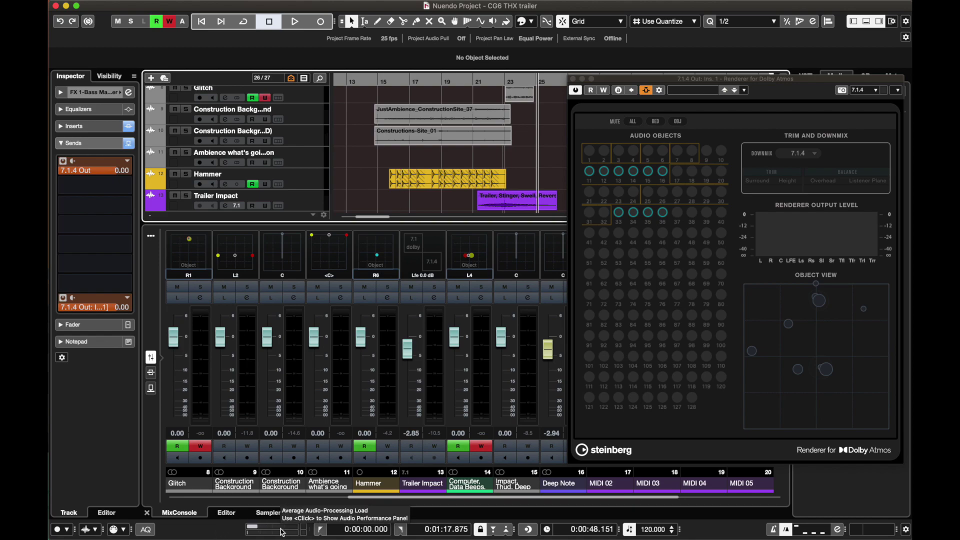
pyautogui.scroll(8, 442, 148)
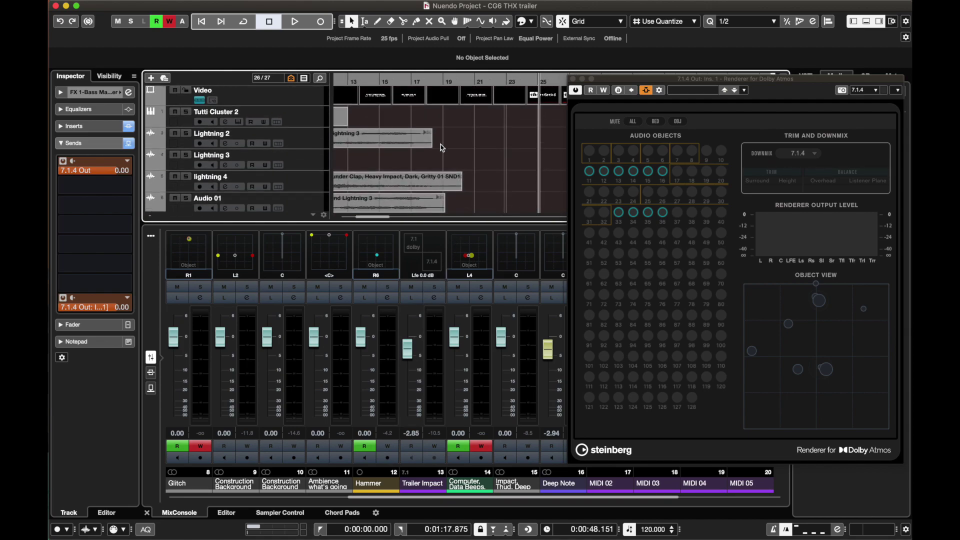
pyautogui.hscroll(-2, 403, 148)
pyautogui.click(402, 147)
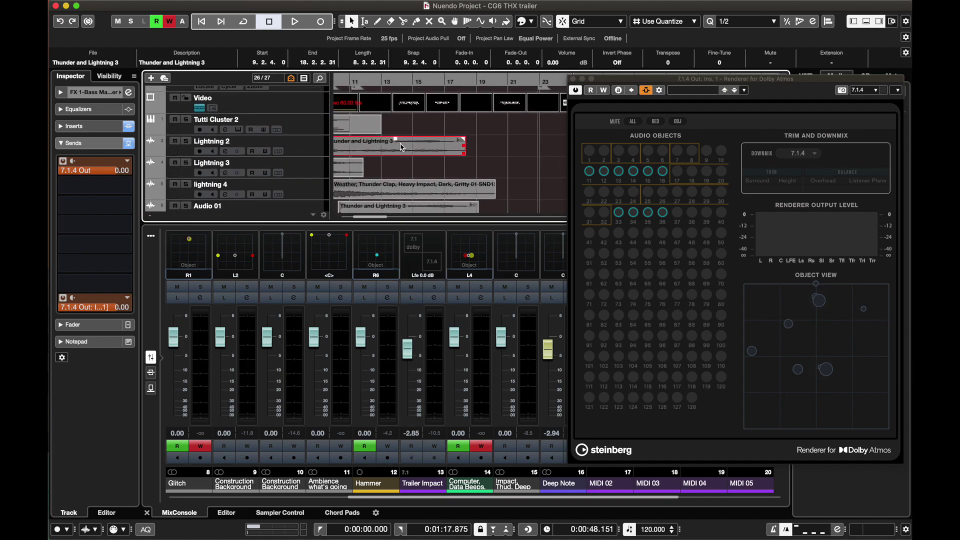
pyautogui.click(296, 151)
pyautogui.click(303, 174)
pyautogui.click(300, 188)
pyautogui.scroll(-3, 299, 162)
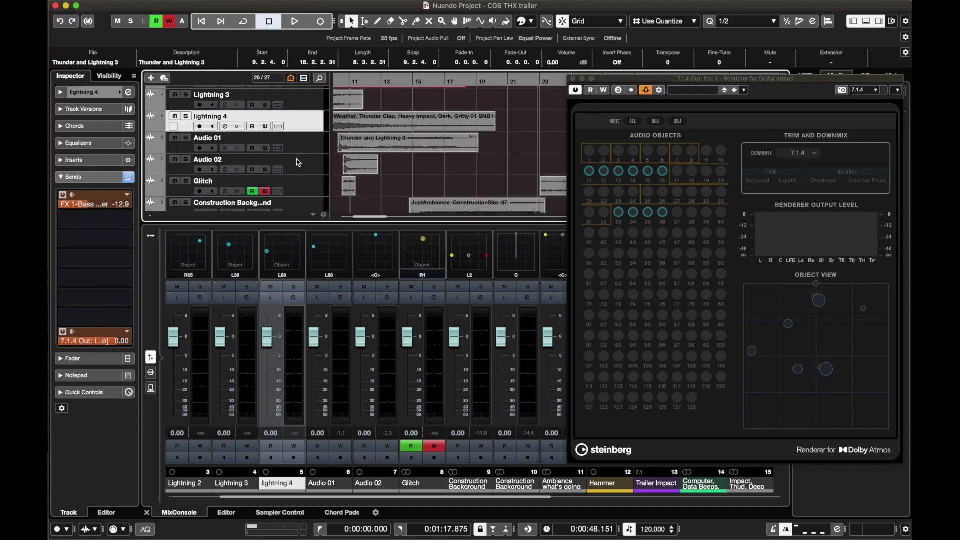